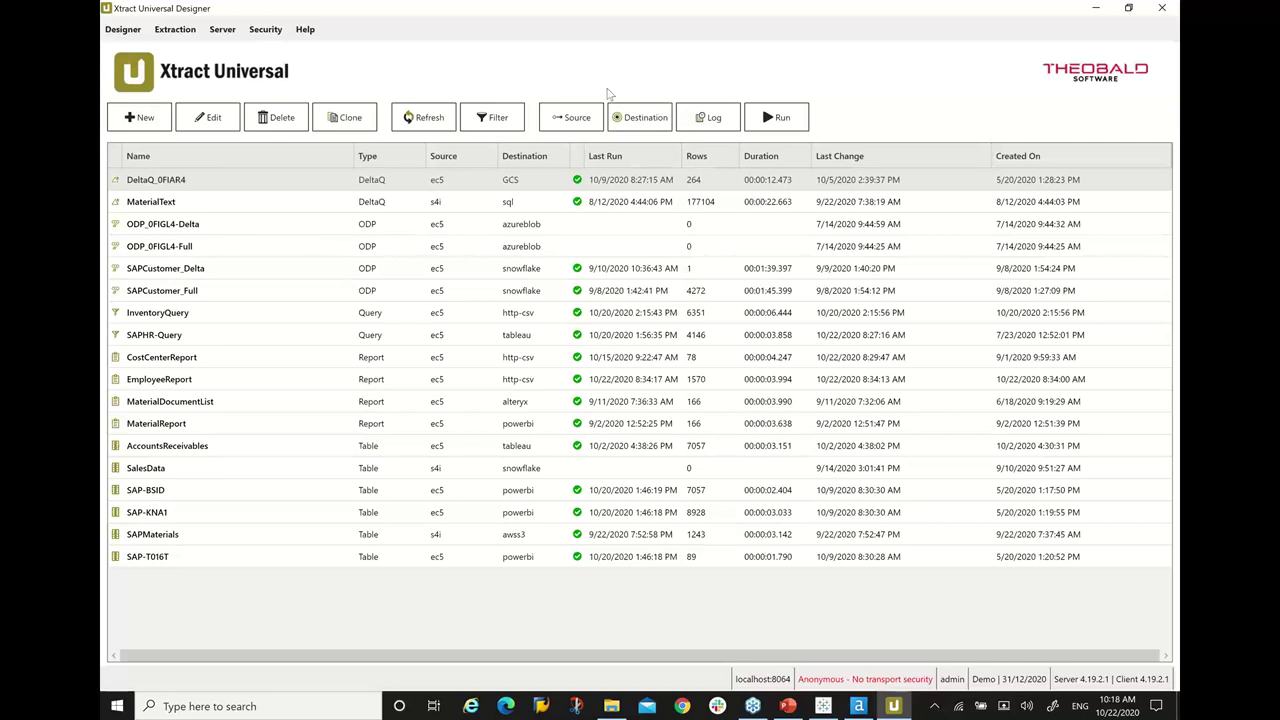
Step: Open the connection settings of the ec5 source from the ODP_0FIGL4-Full extraction
click(331, 203)
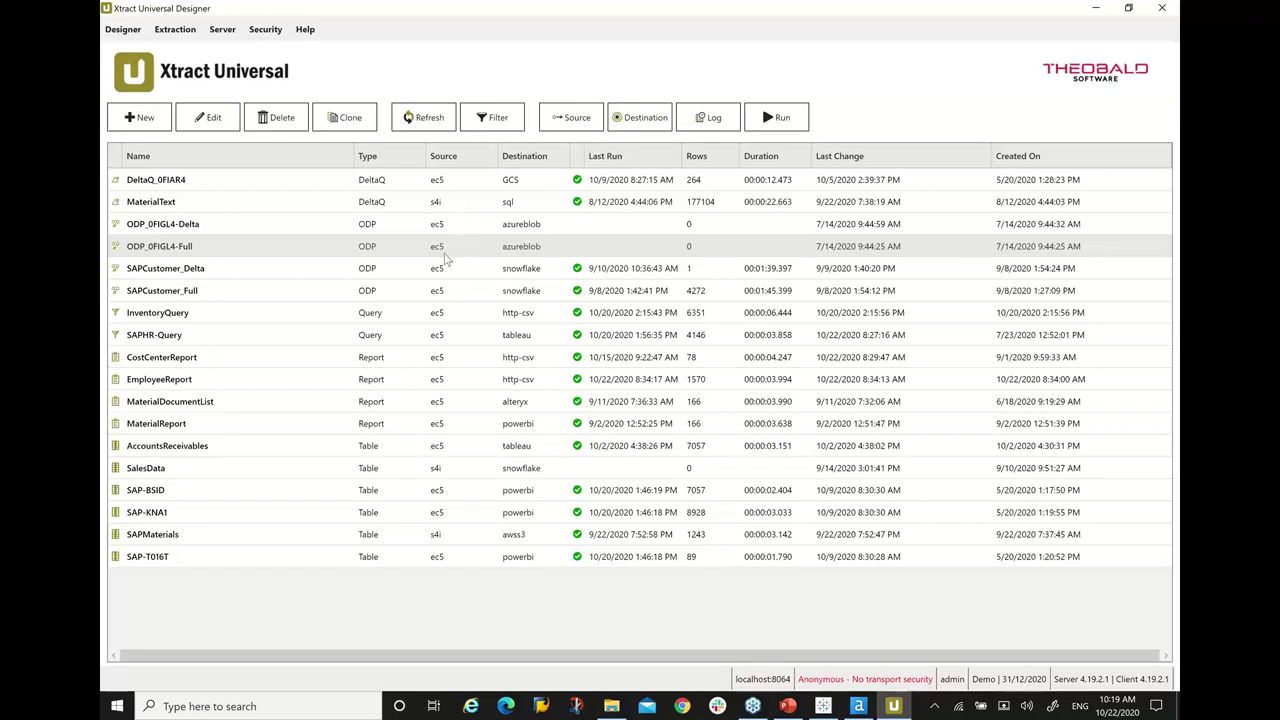
click(584, 117)
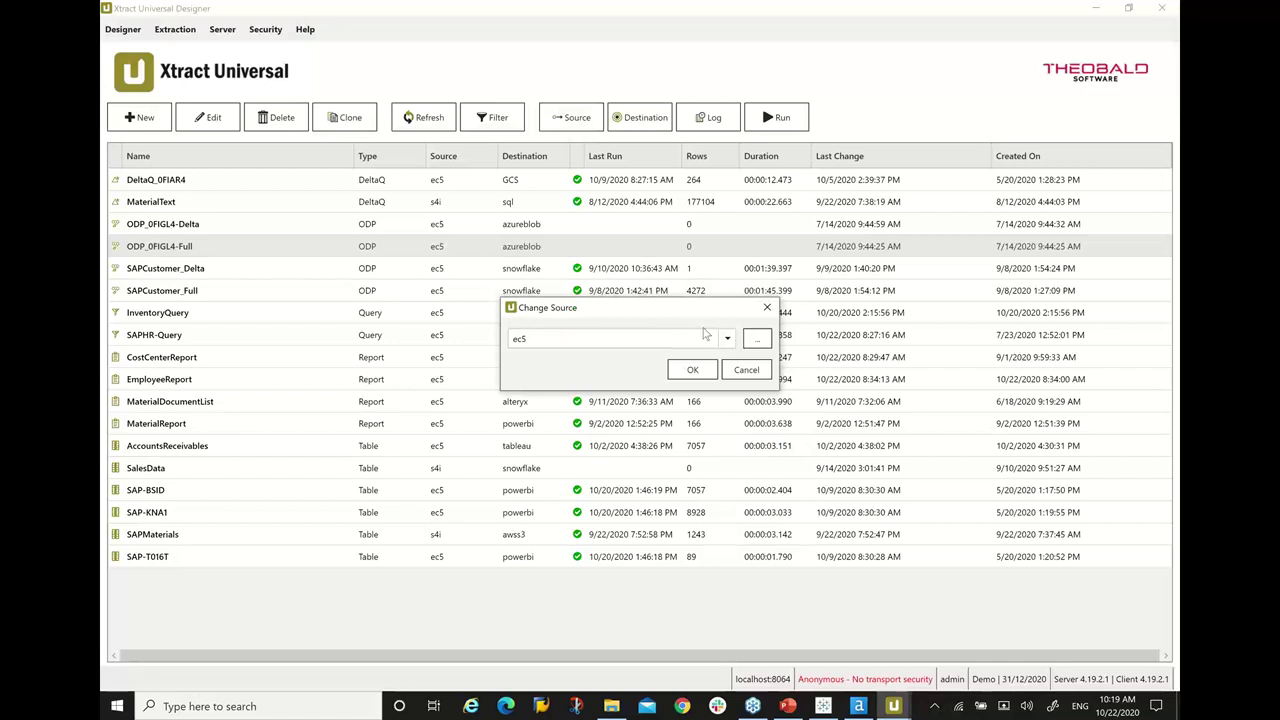
click(721, 342)
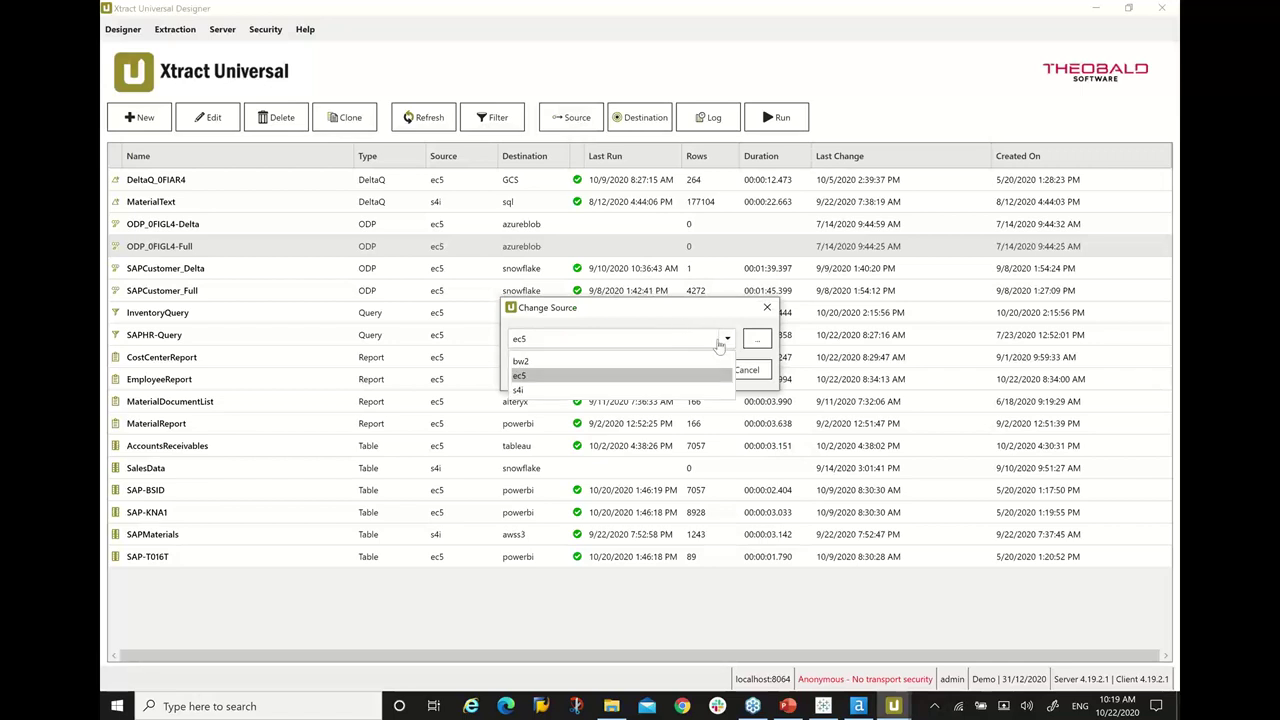
click(656, 376)
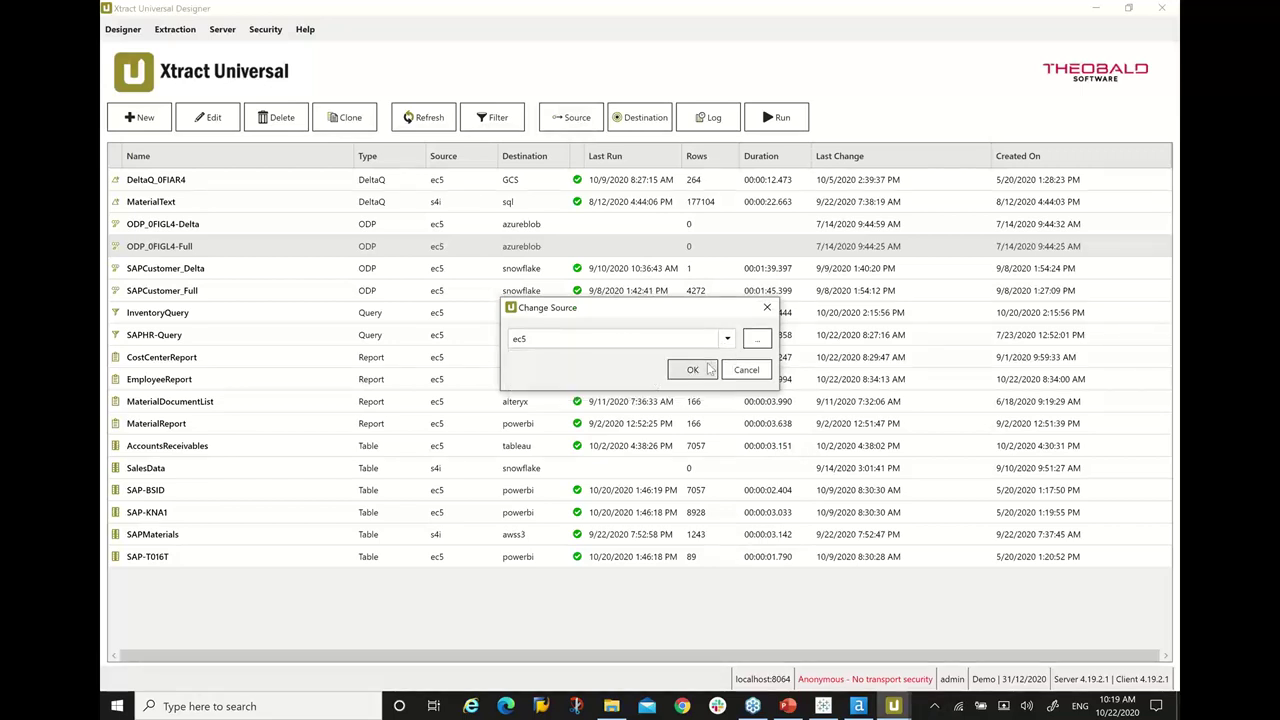
click(758, 341)
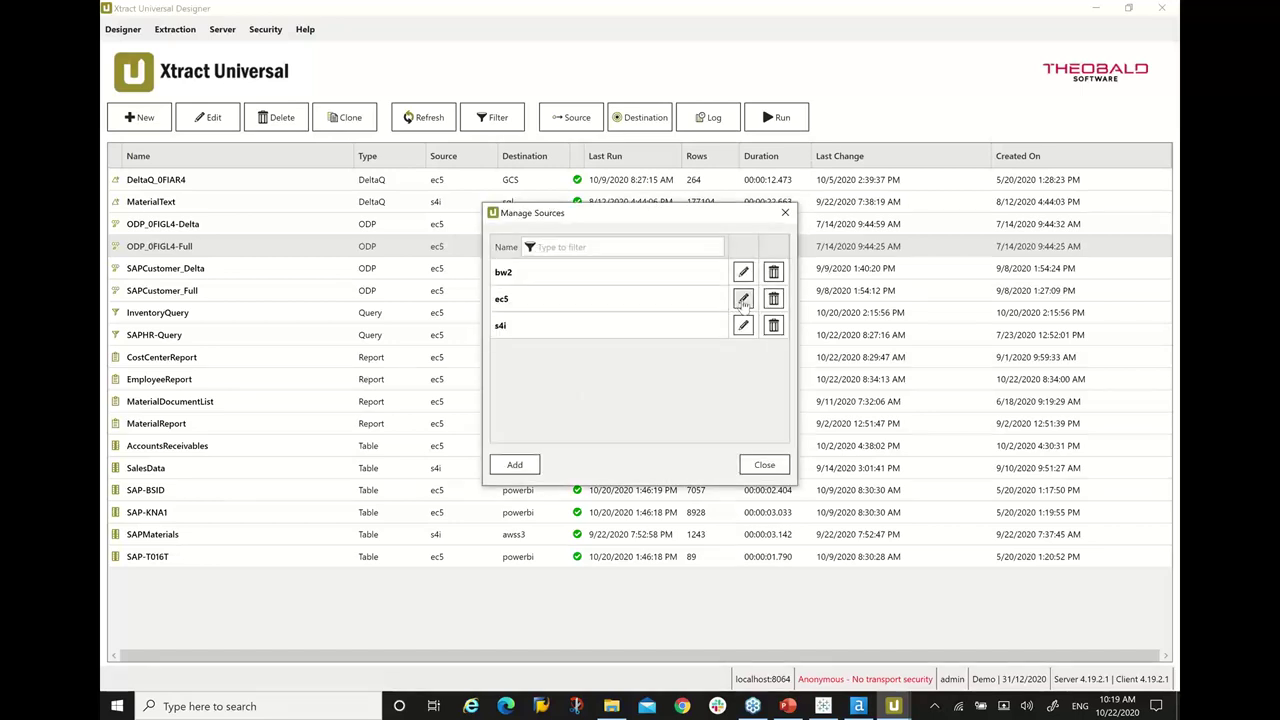
click(745, 306)
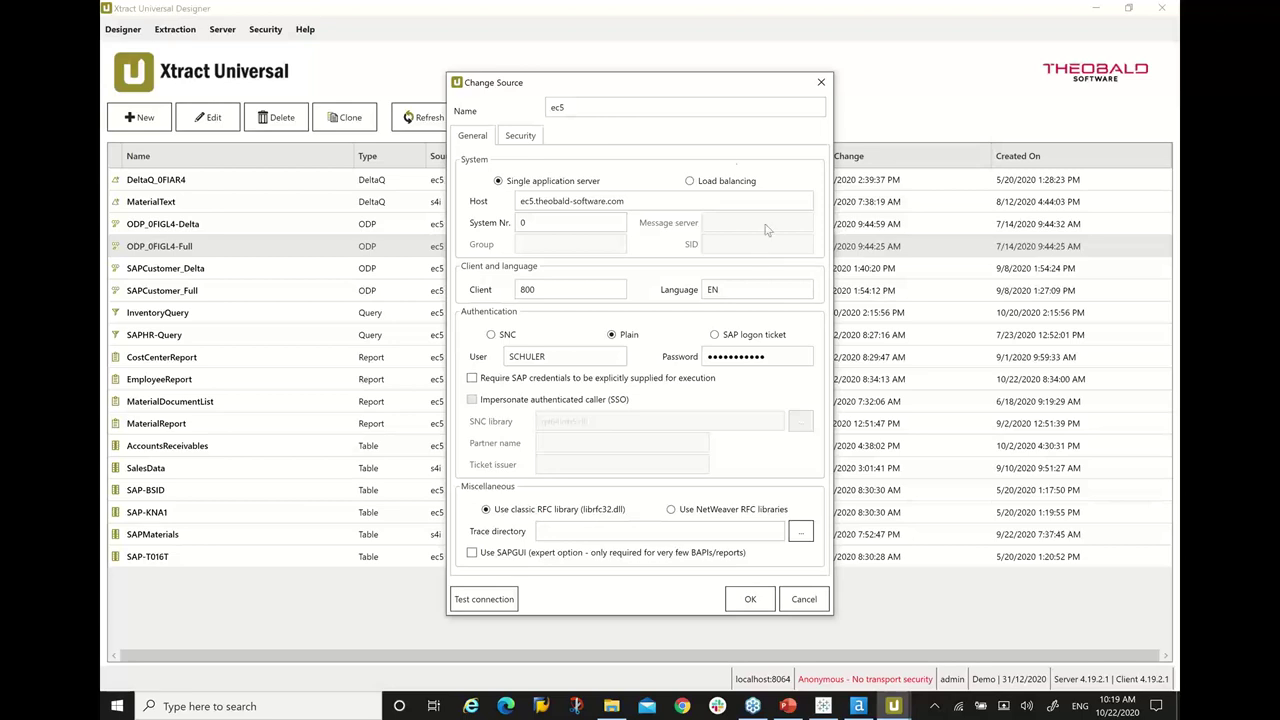
Step: Examine the ec5 source's name and host, and compare the load balancing fields with those of a single application server
double_click(577, 106)
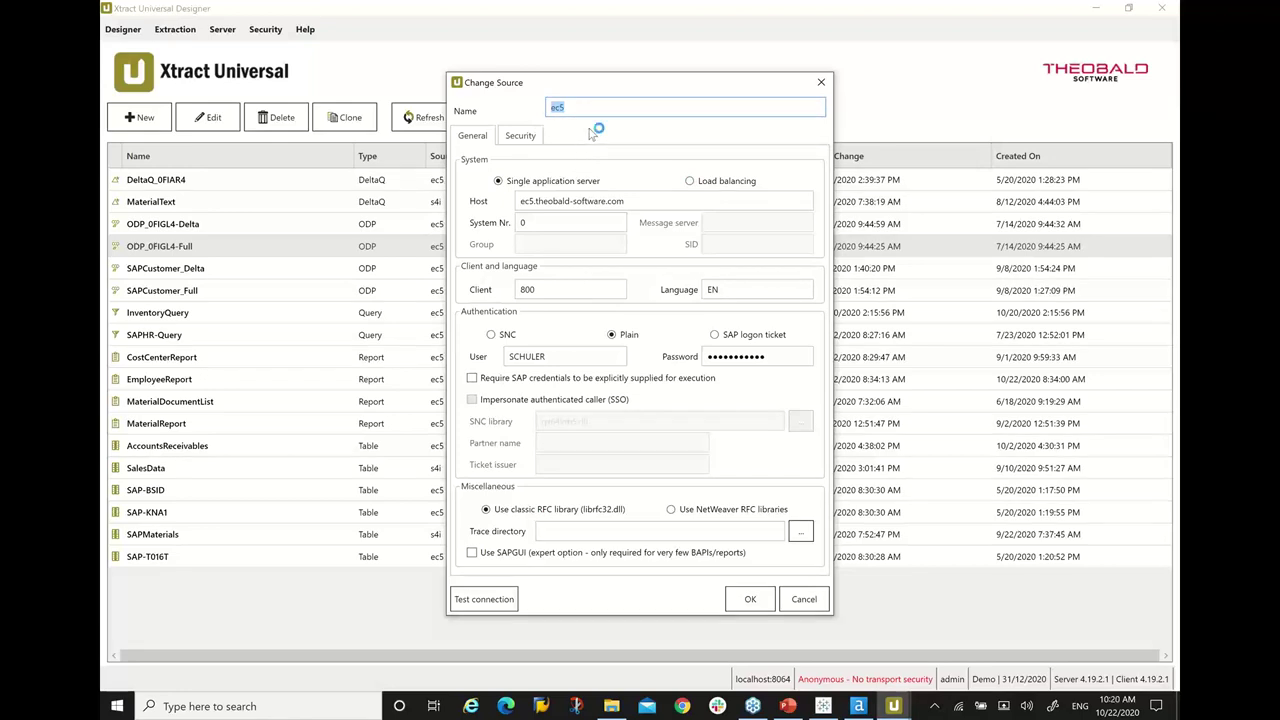
double_click(655, 200)
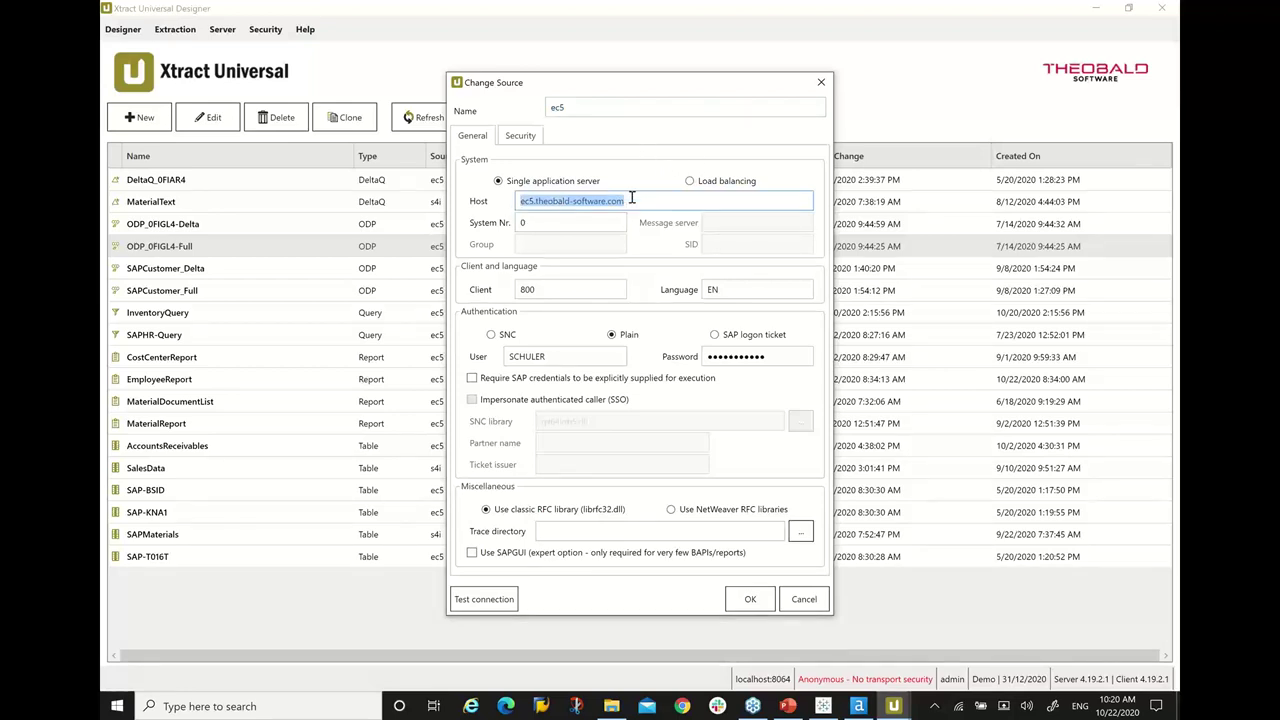
click(690, 182)
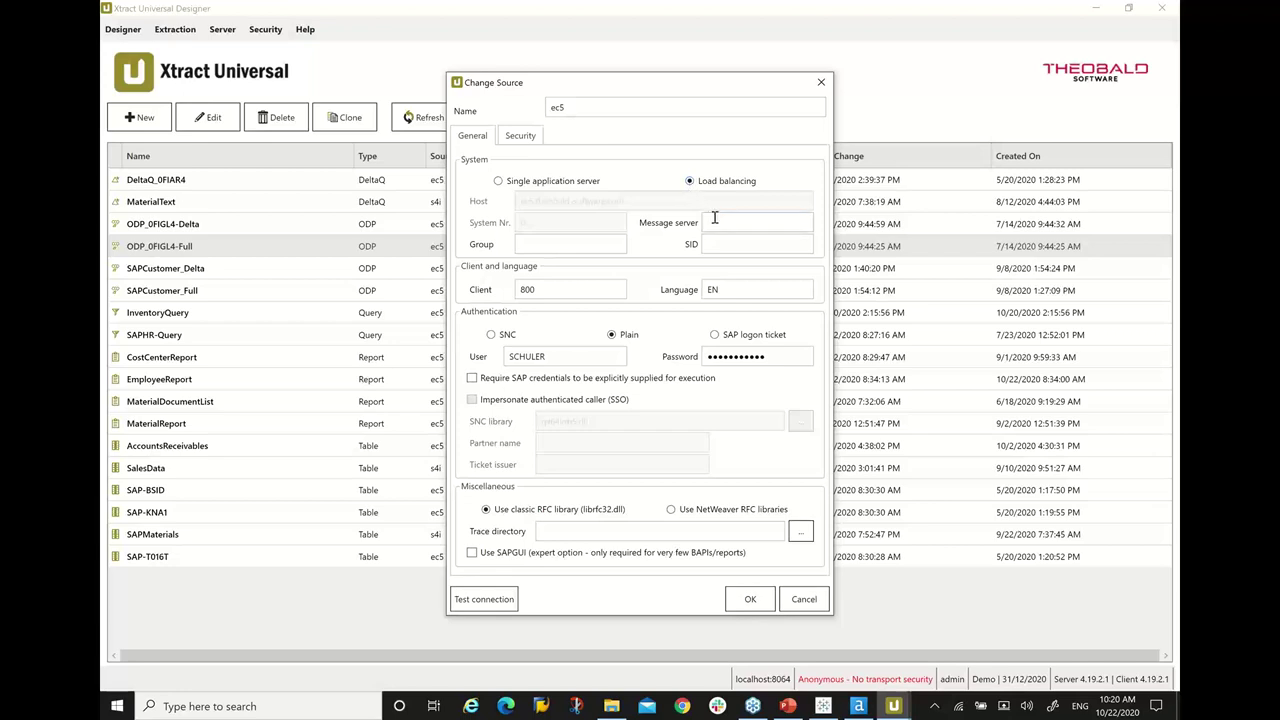
click(499, 181)
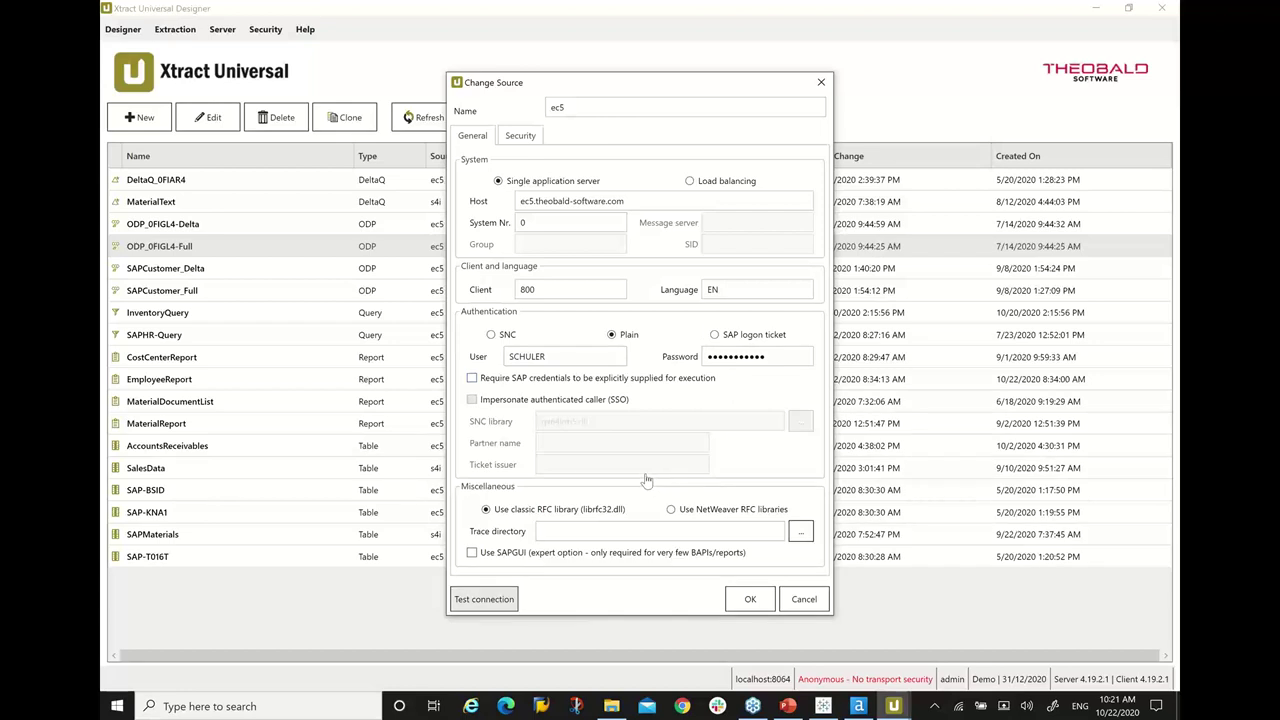
Step: Test the connection to the ec5 source and leave the source management without changing the extraction's source
click(686, 411)
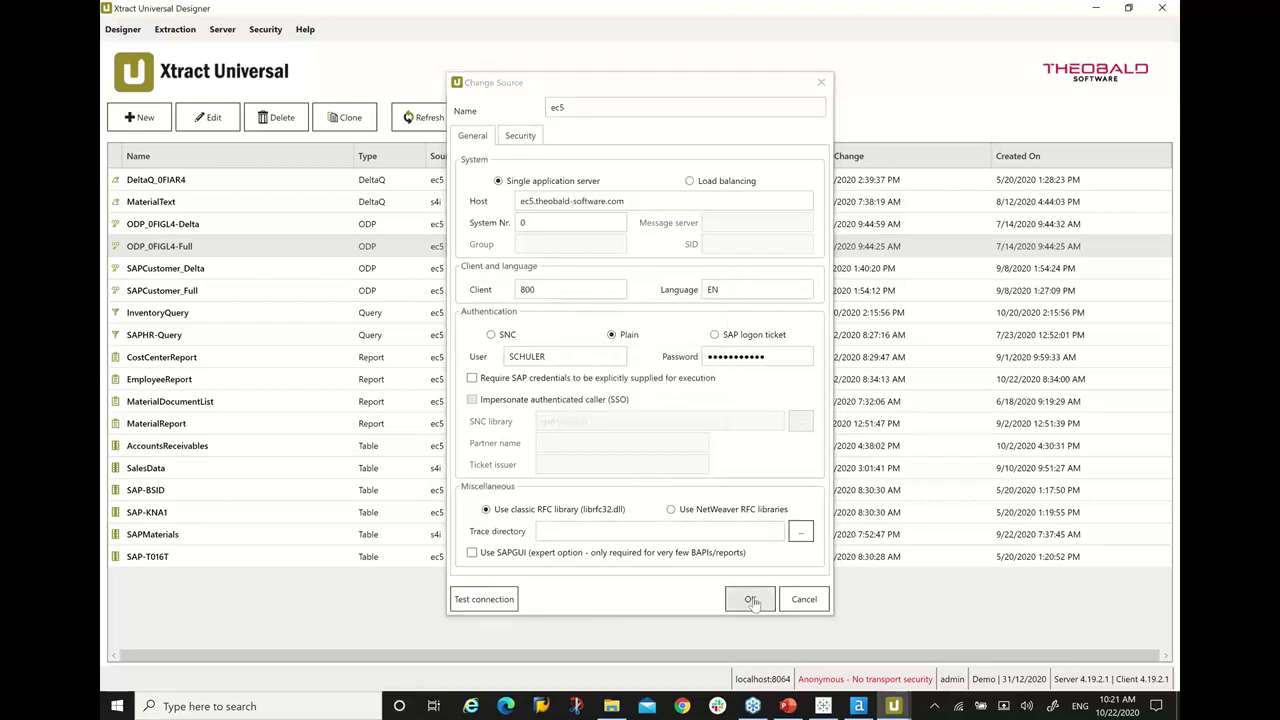
click(749, 599)
click(762, 464)
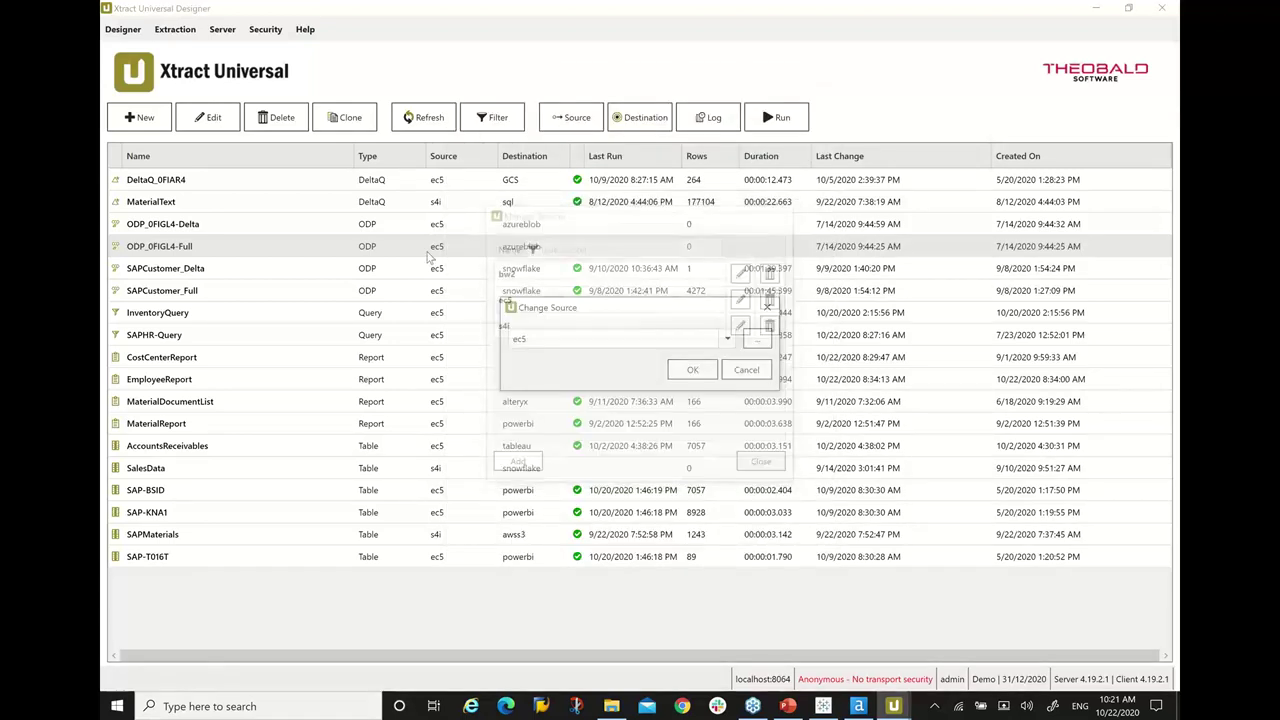
click(745, 369)
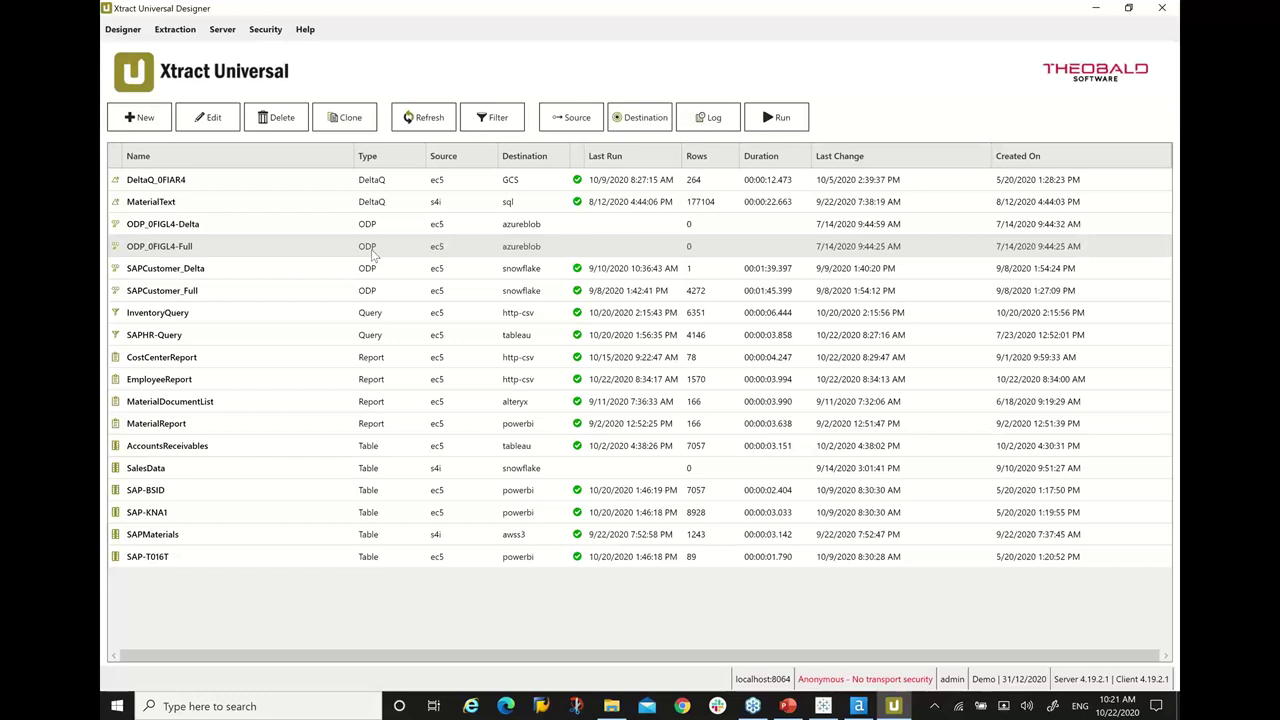
Step: Create an extraction named TableauDemo of type SAP Table or View on the ec5 source
click(138, 117)
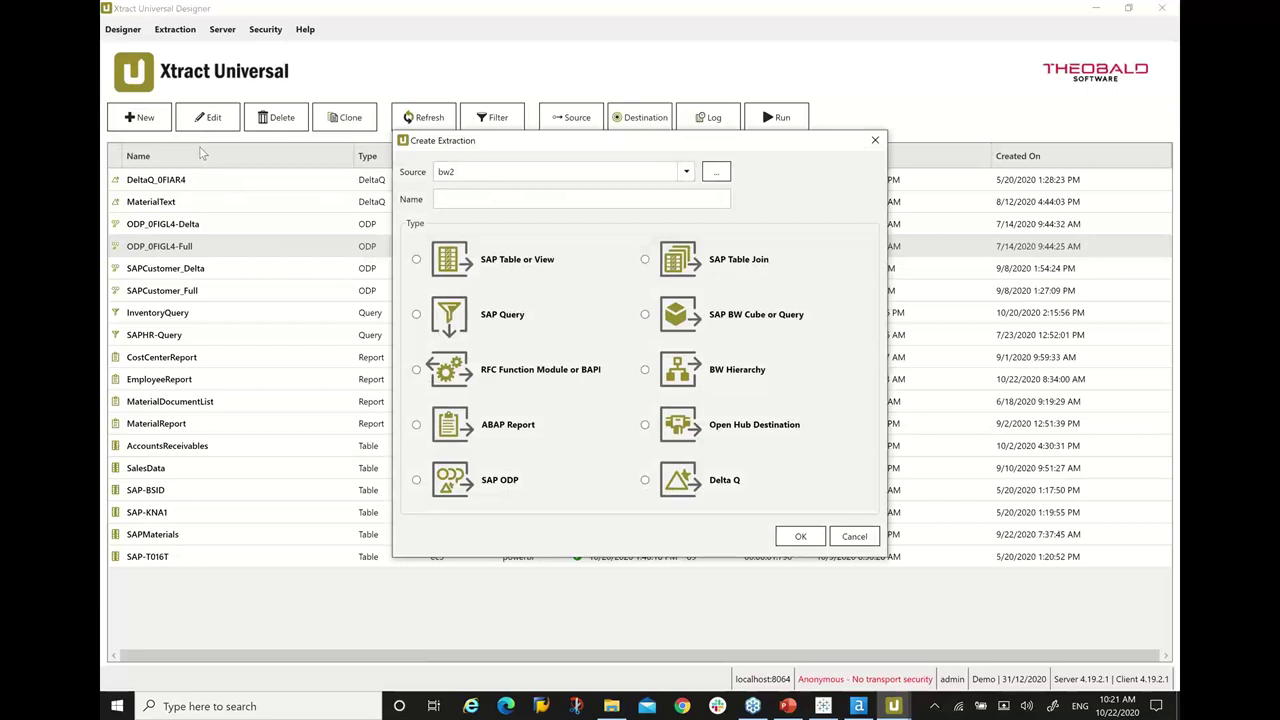
click(485, 172)
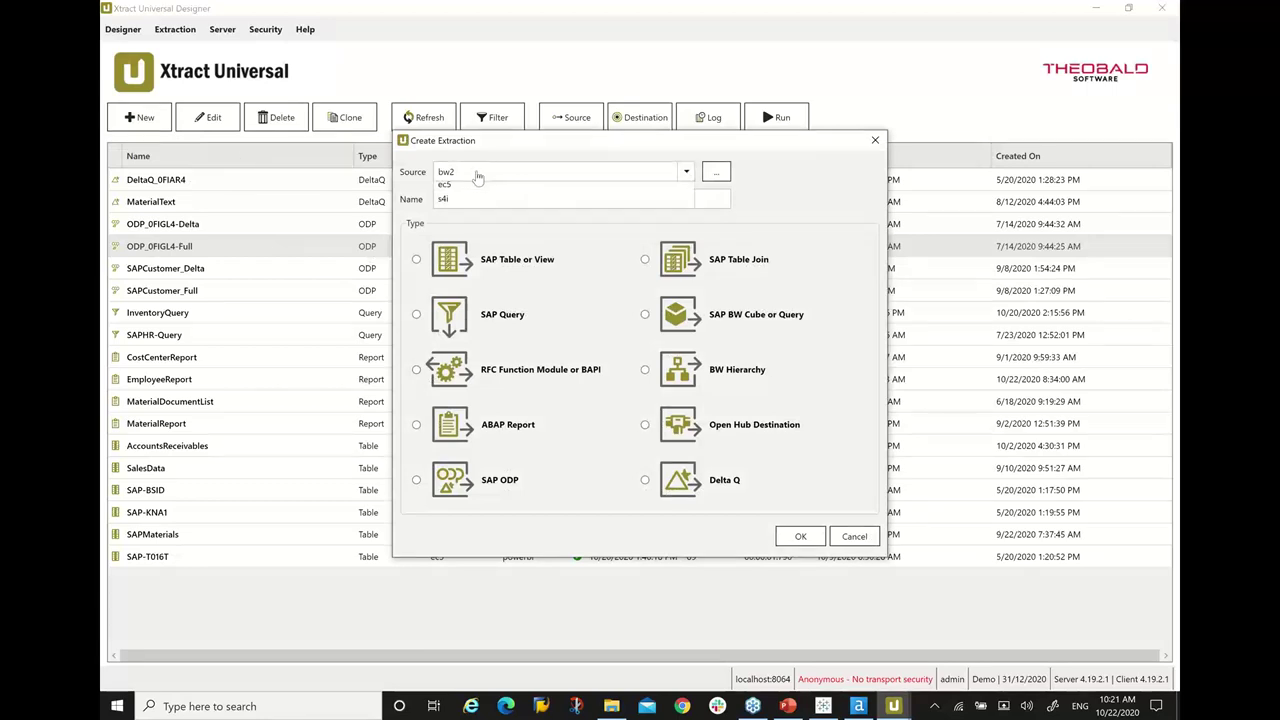
click(482, 209)
click(483, 199)
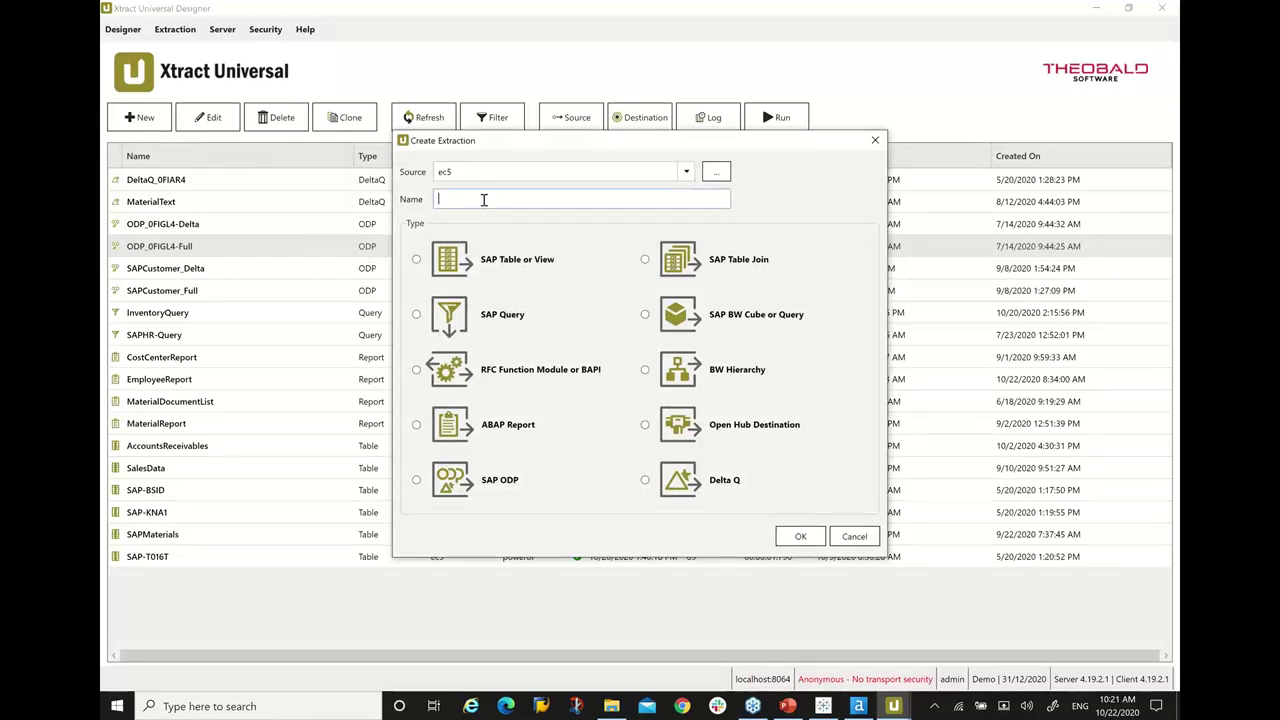
text(TableauDemo)
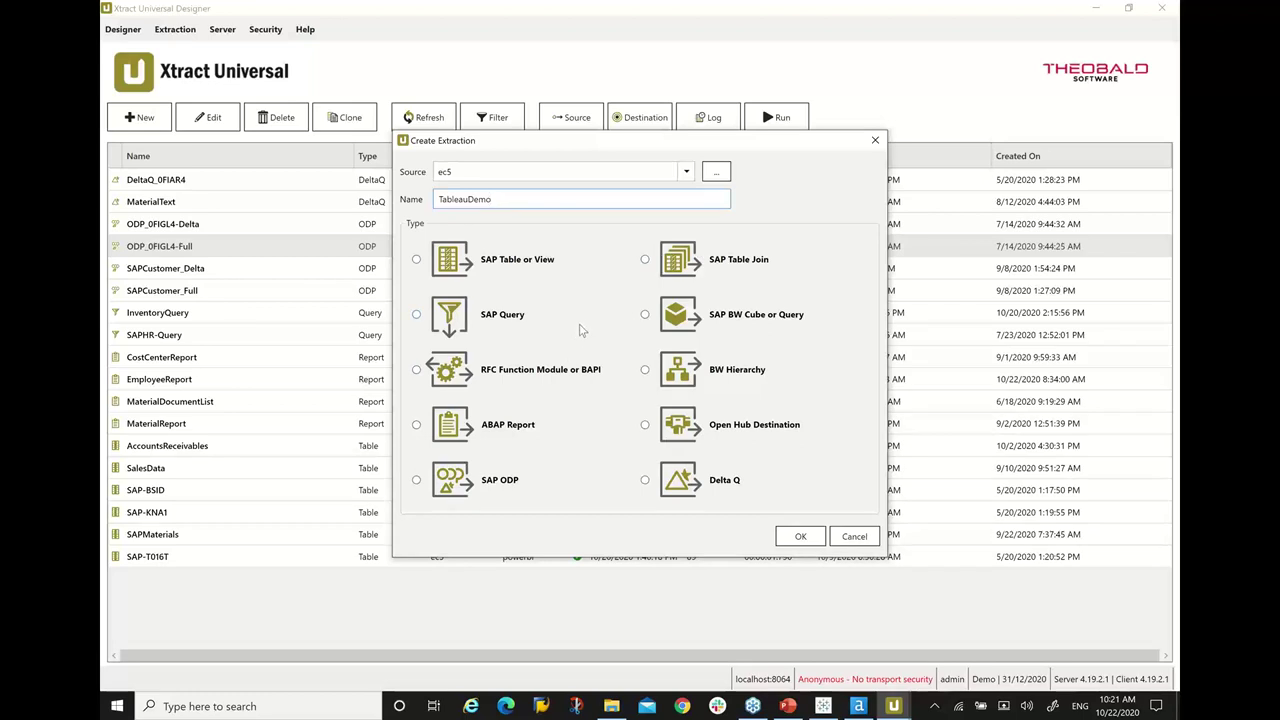
click(500, 263)
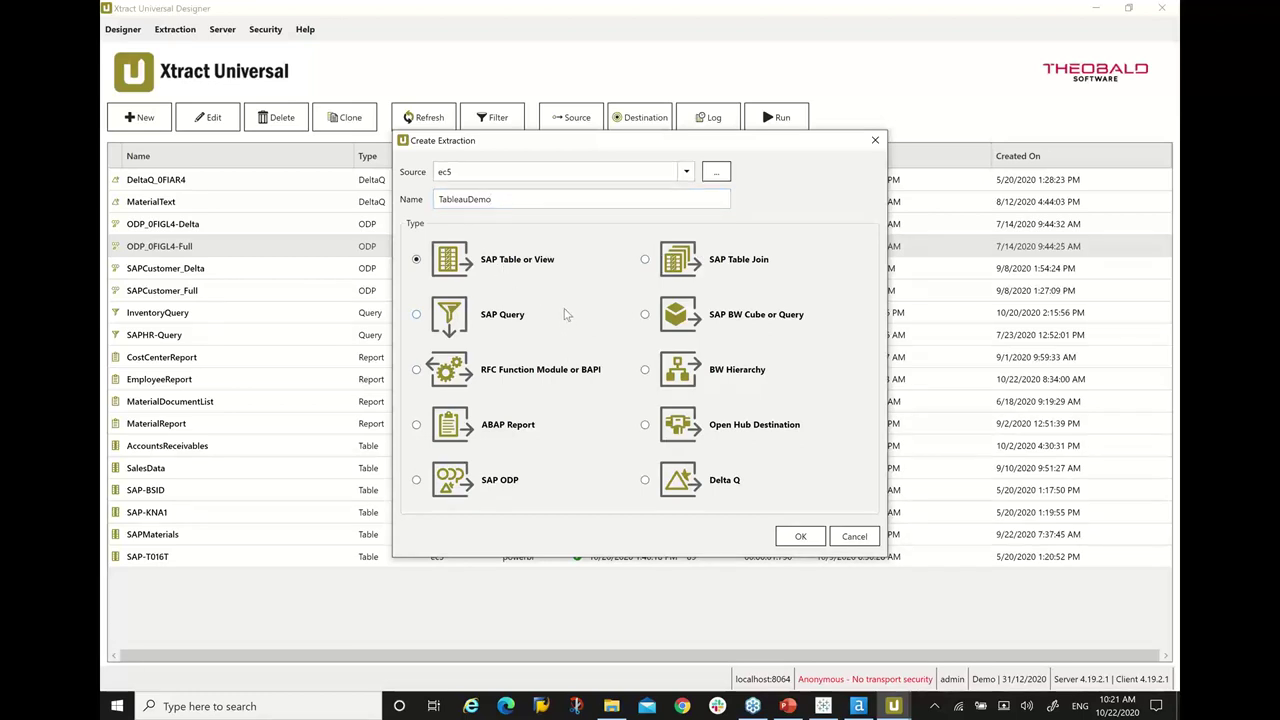
click(799, 538)
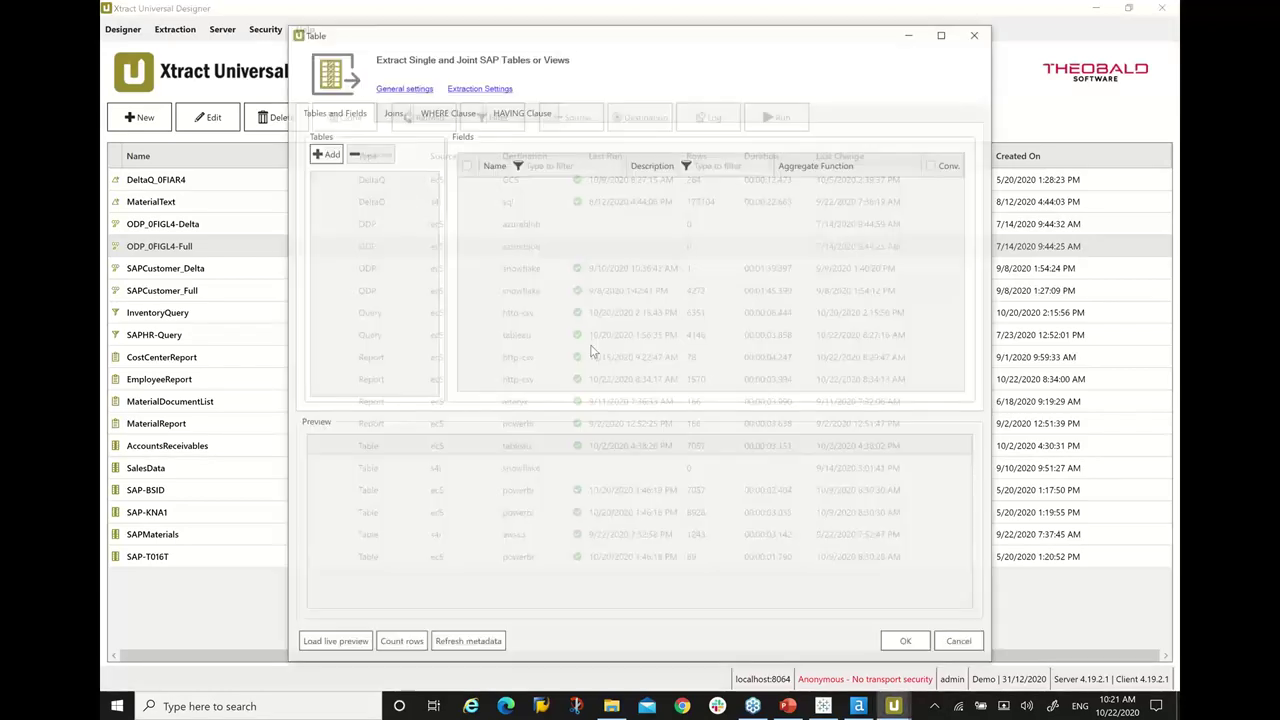
Step: Look up SAP tables matching VBA* and add the sales document header table VBAK to the extraction
click(324, 152)
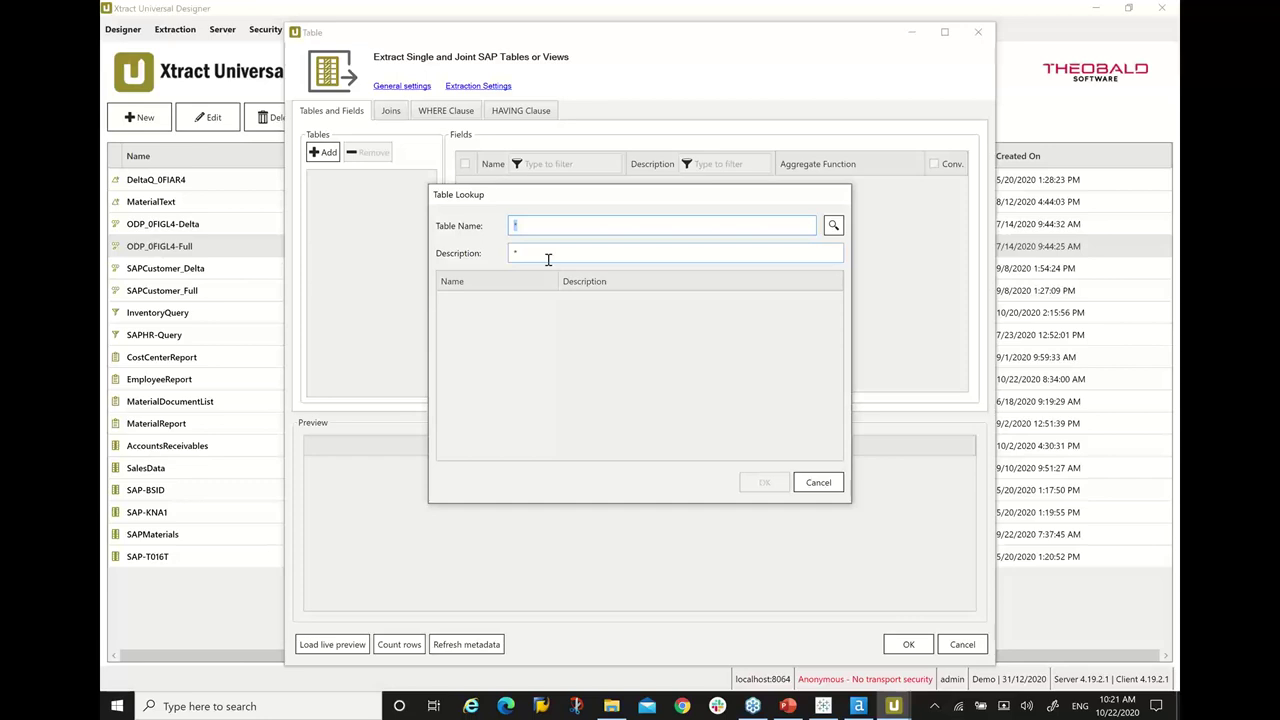
text(VBA*)
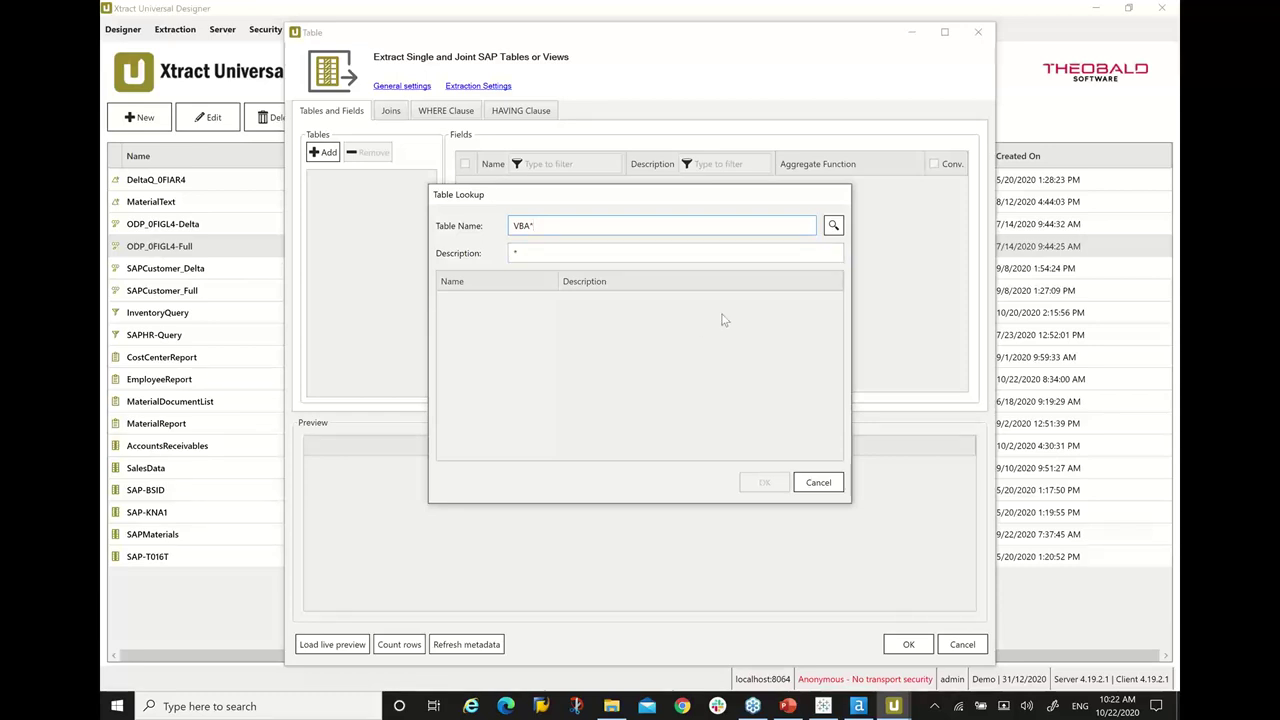
click(833, 225)
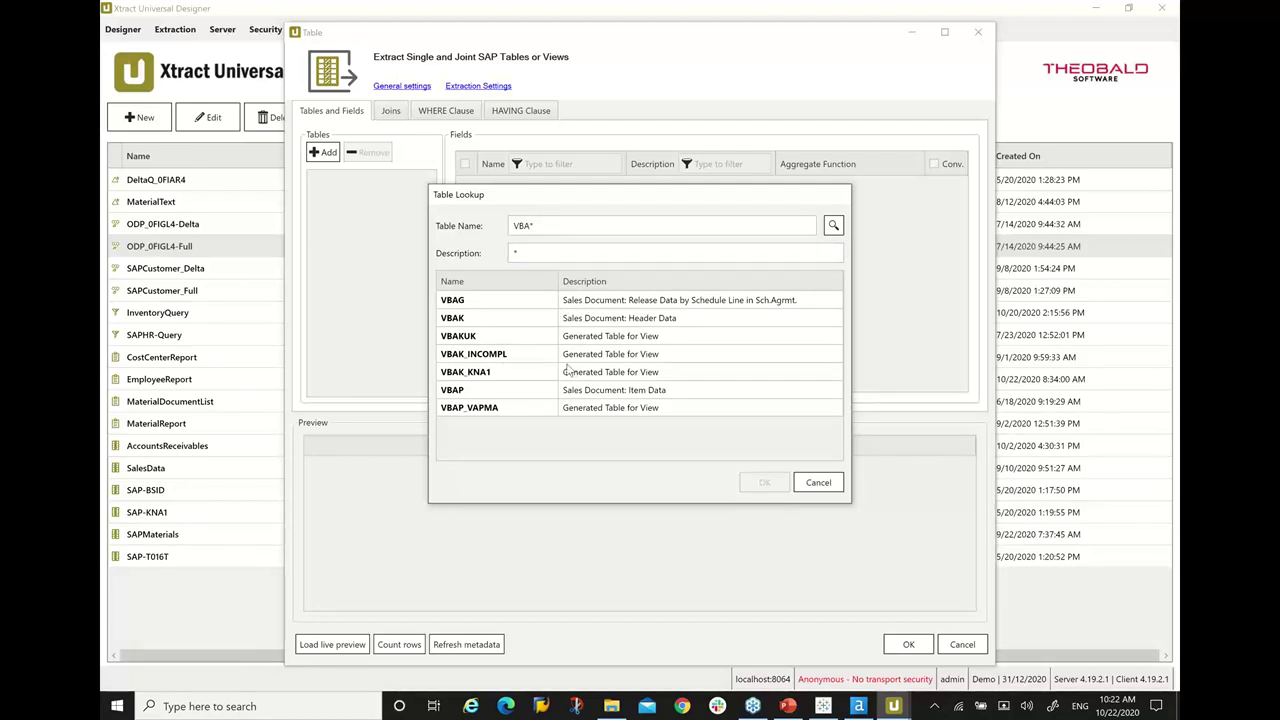
click(480, 318)
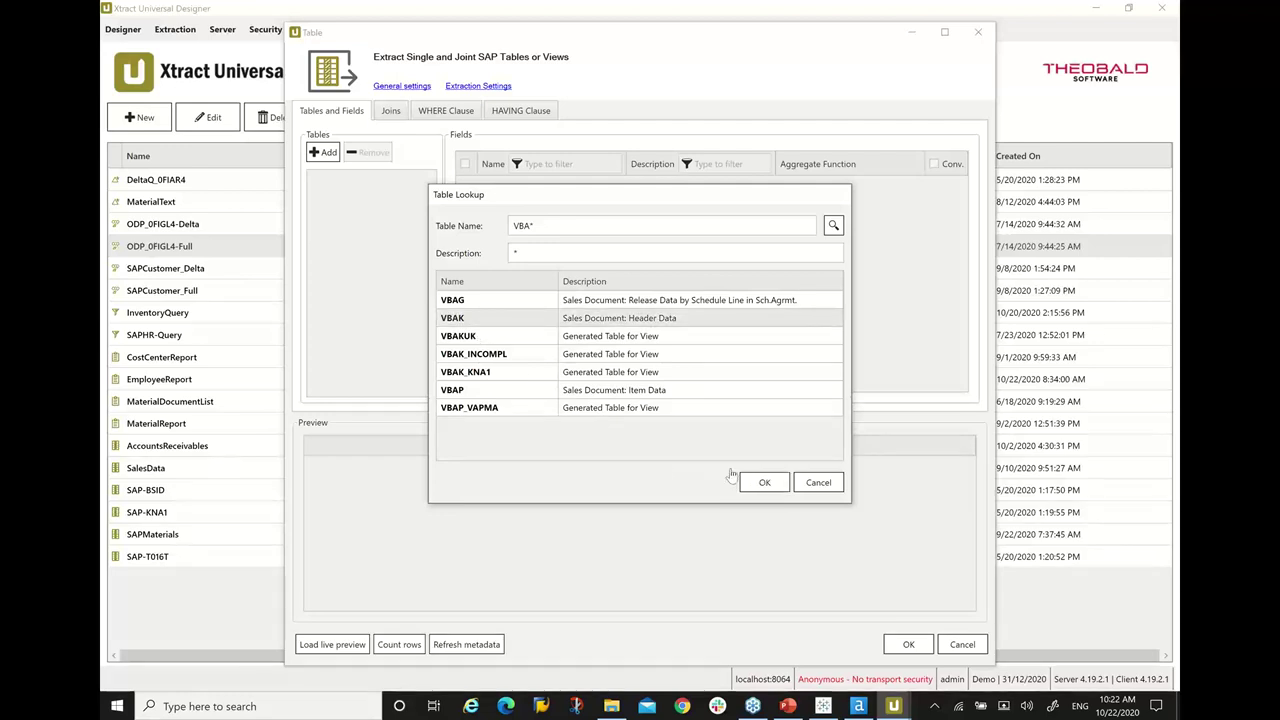
click(764, 483)
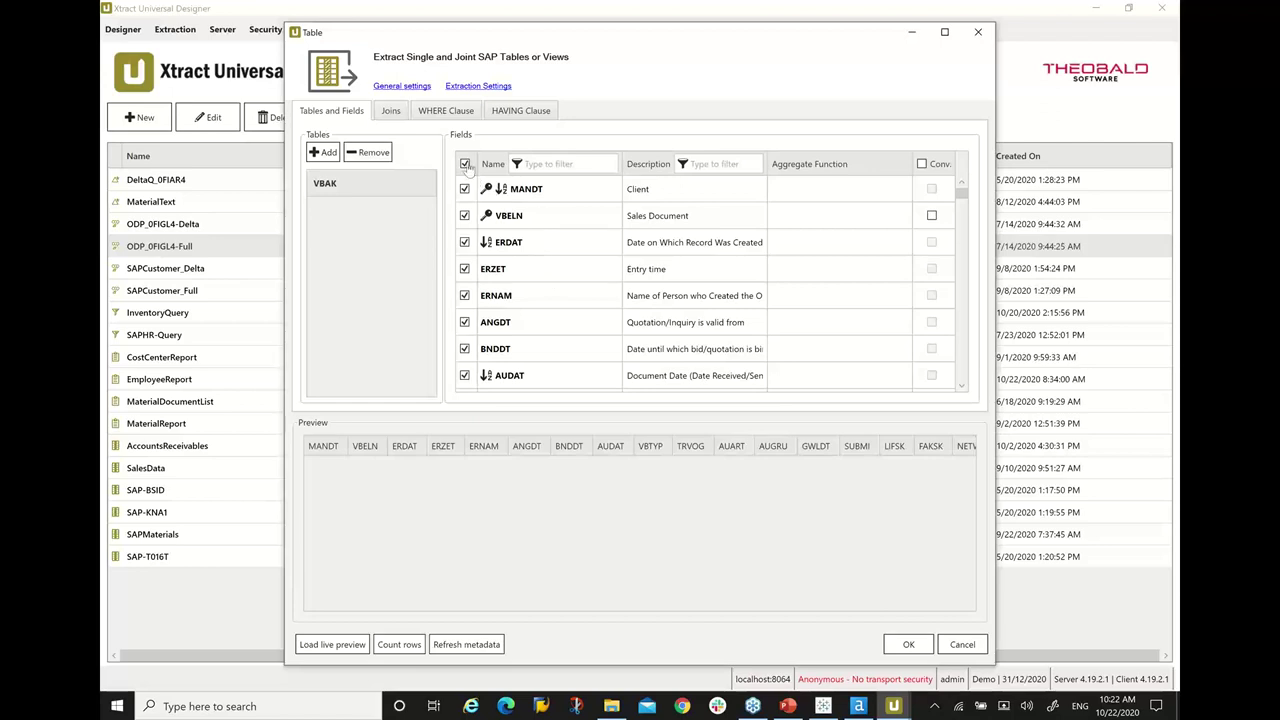
Step: Restrict the VBAK fields to VBELN, ERDAT, ERZET, ERNAM and ANGDT, and cancel the table setup
click(464, 215)
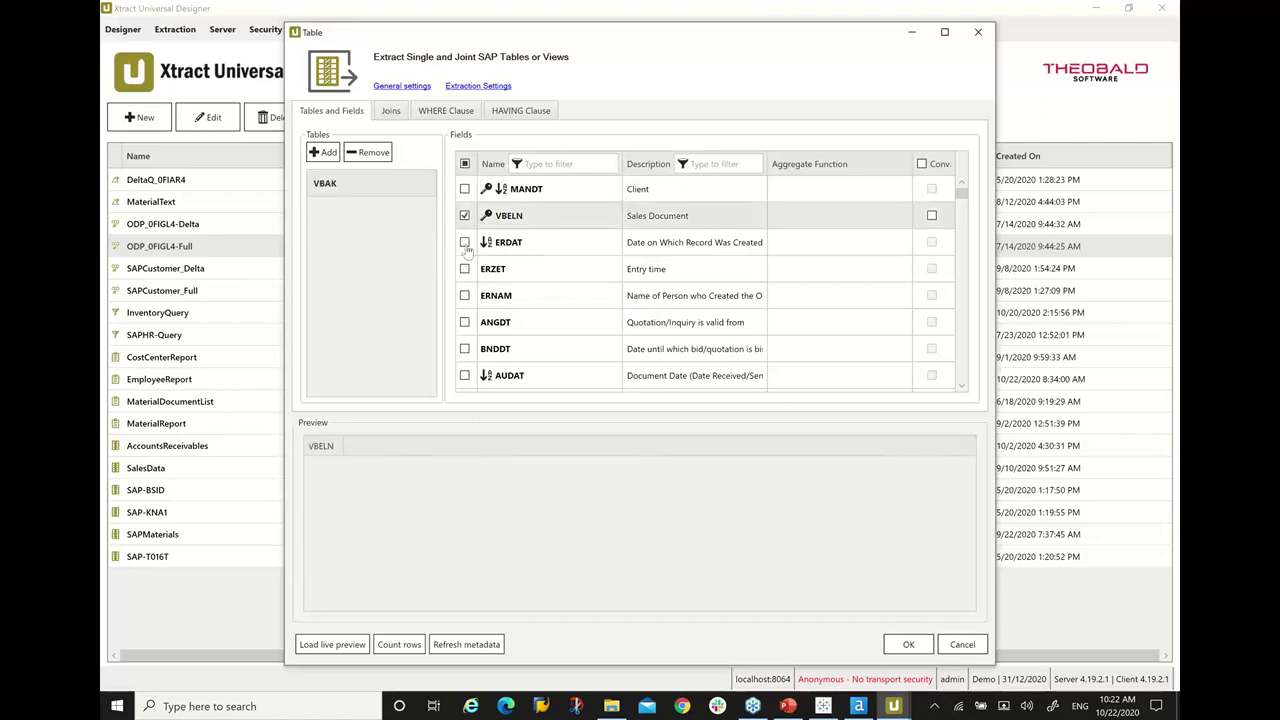
click(464, 242)
click(464, 269)
click(464, 295)
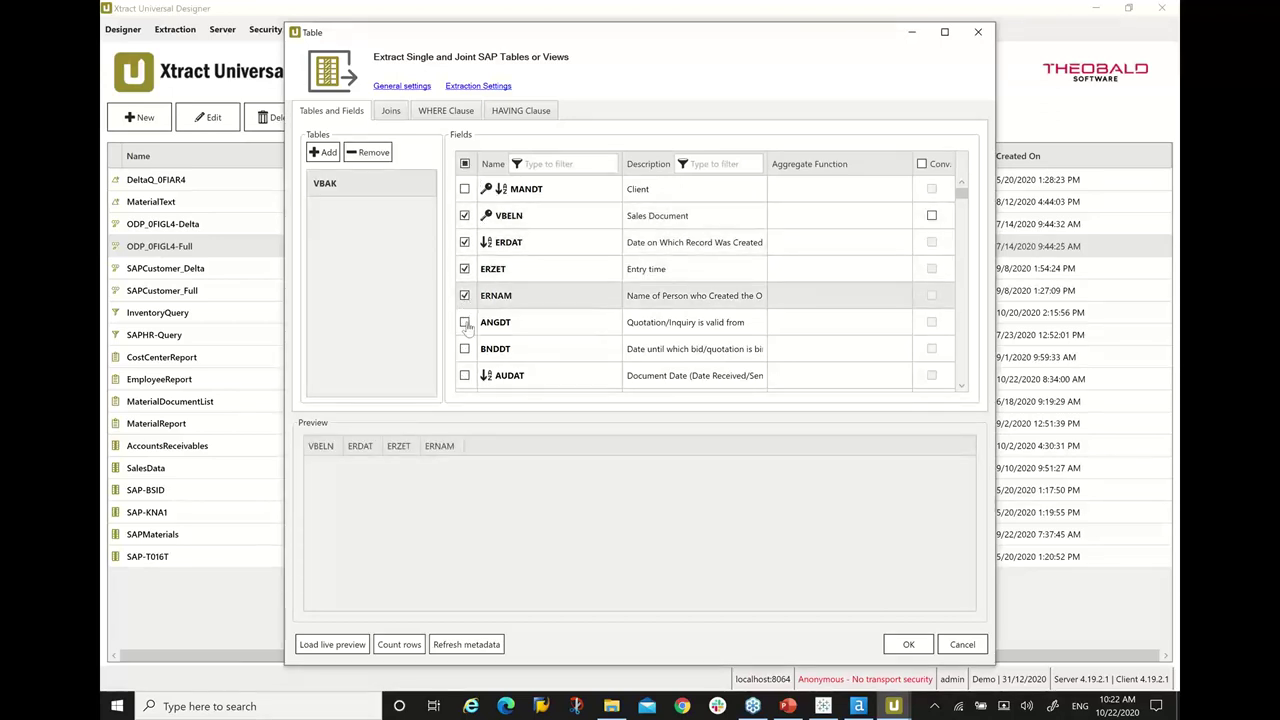
click(464, 322)
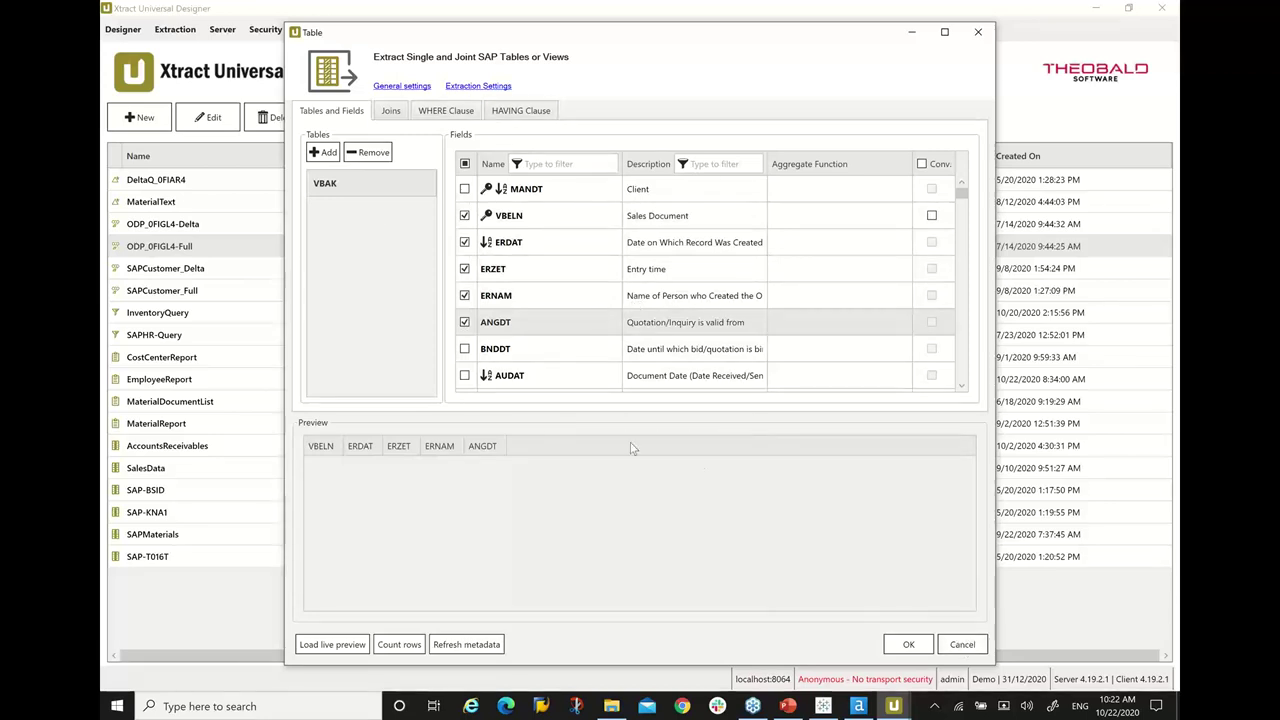
click(962, 645)
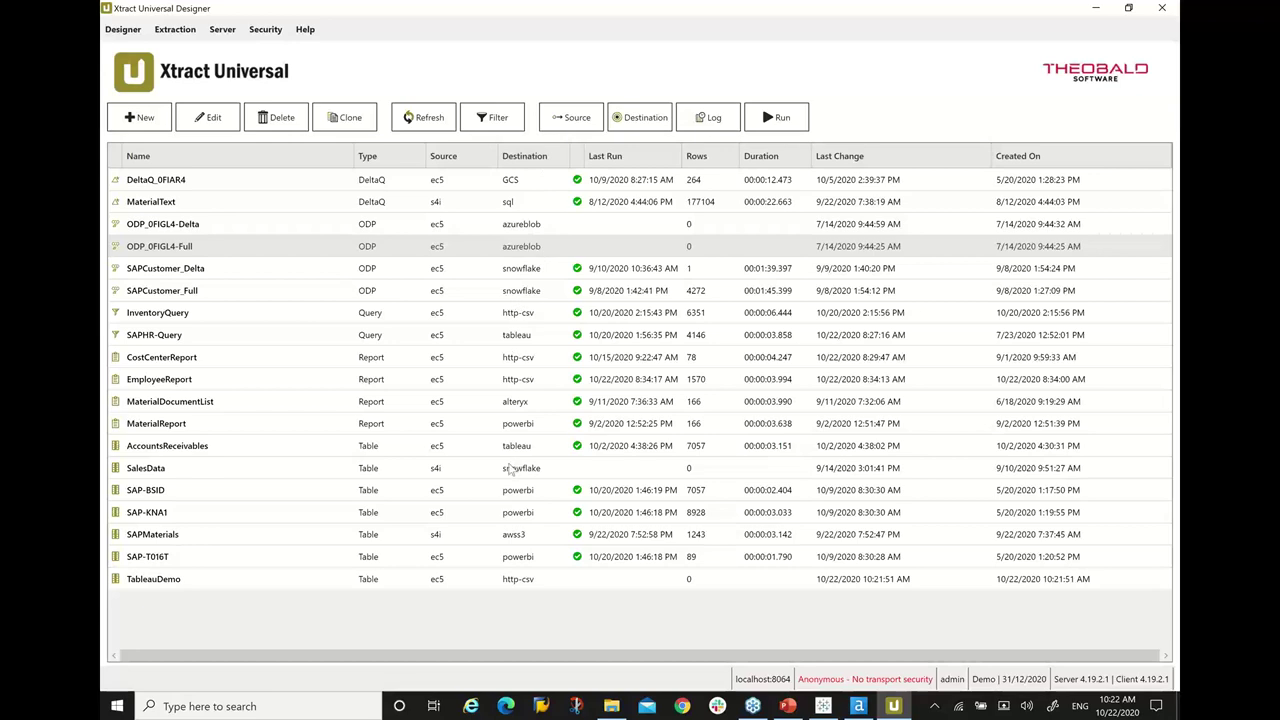
Step: Examine the destination types offered for a new destination, and leave the destination settings without adding or changing anything
click(645, 117)
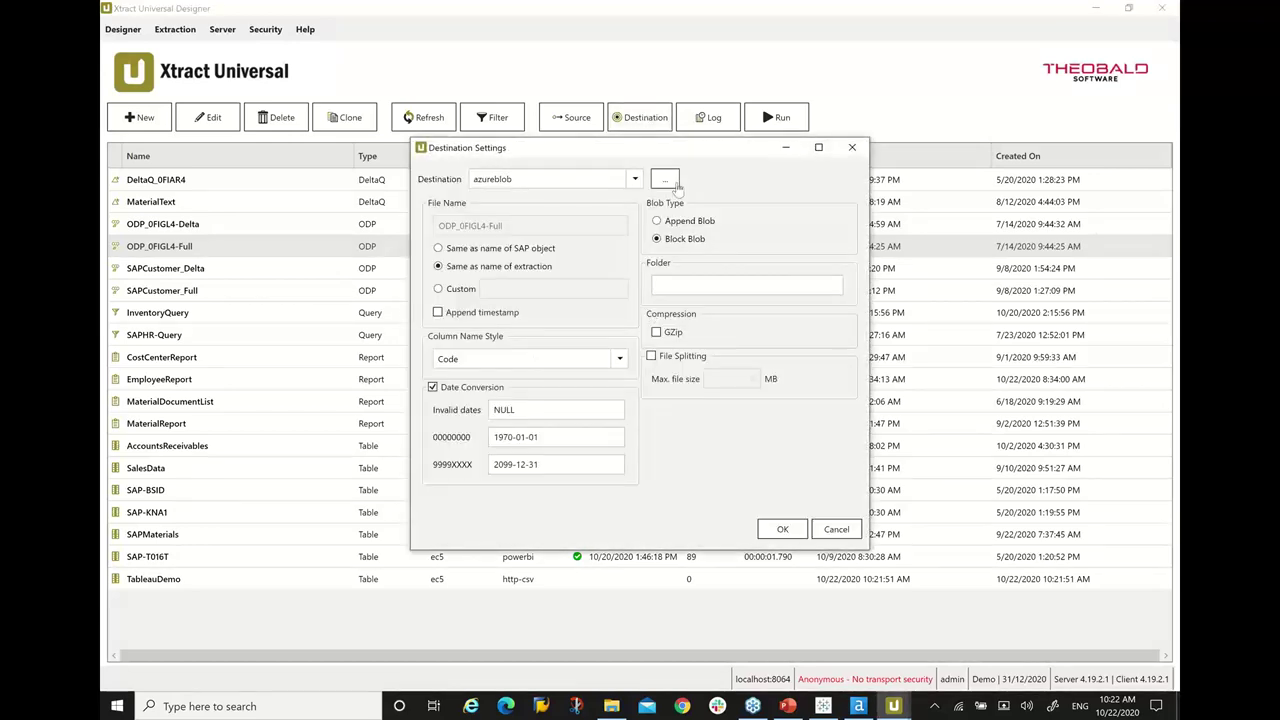
click(667, 179)
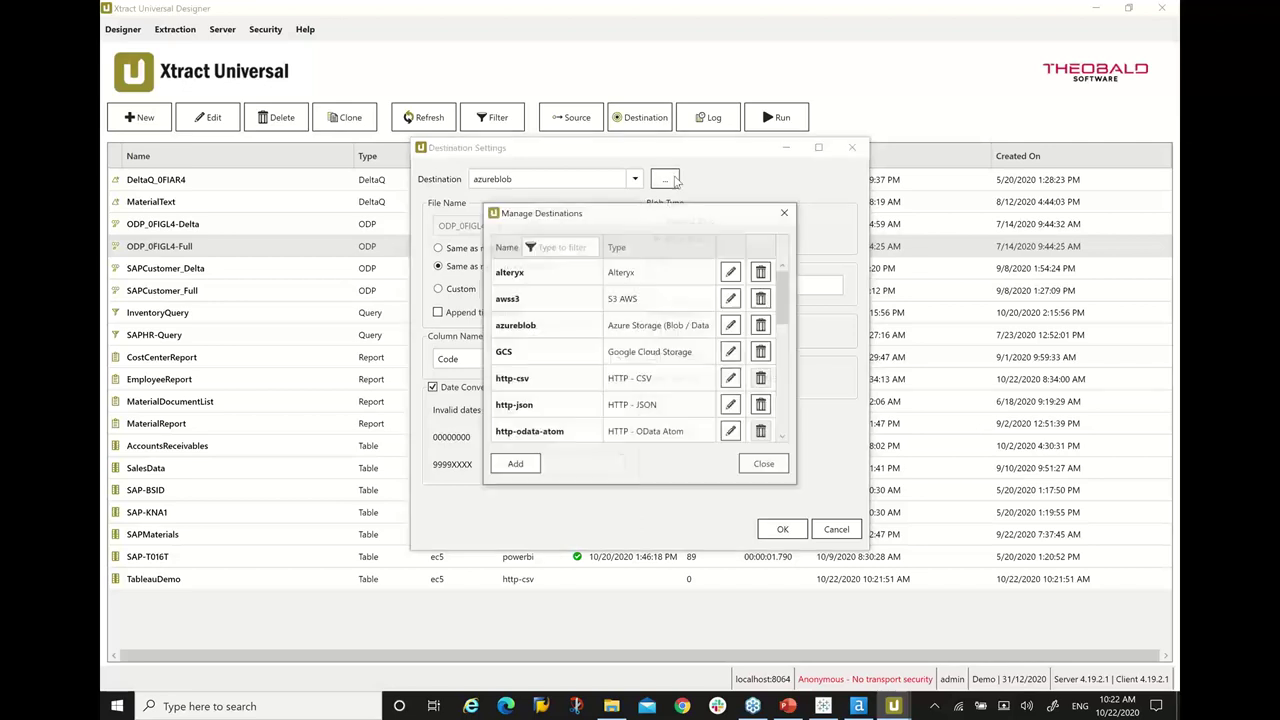
click(515, 463)
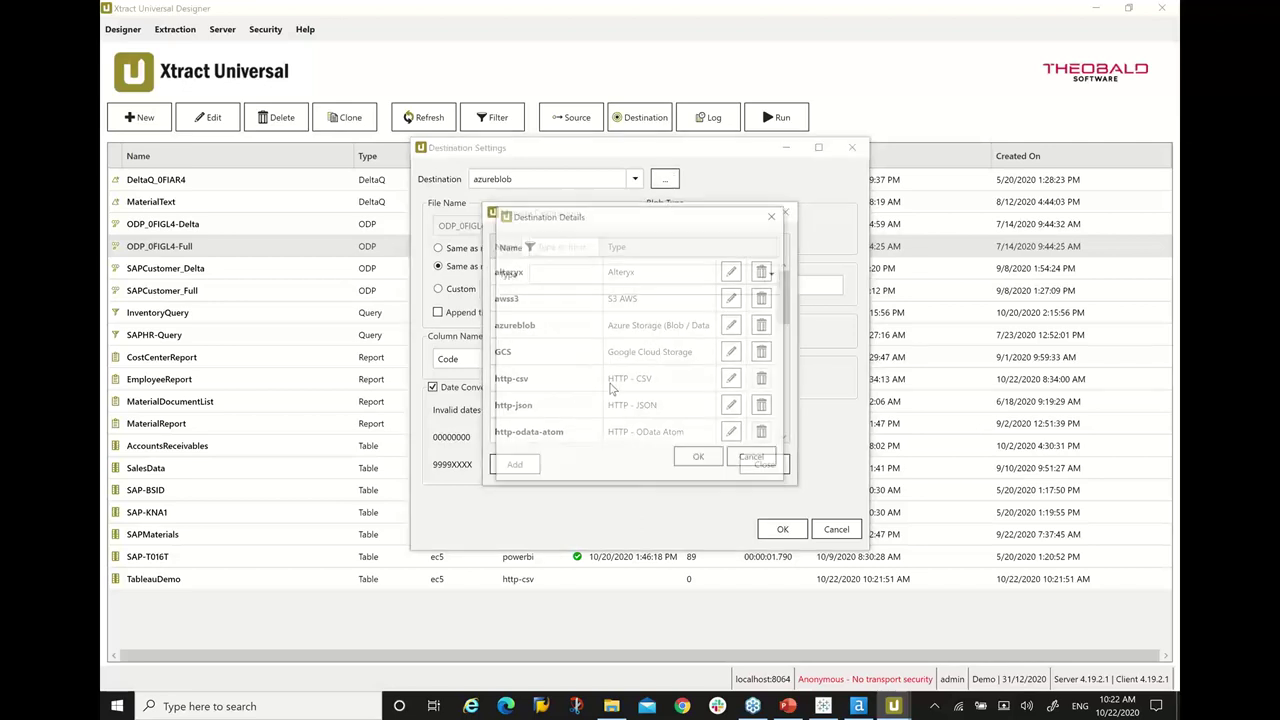
click(774, 274)
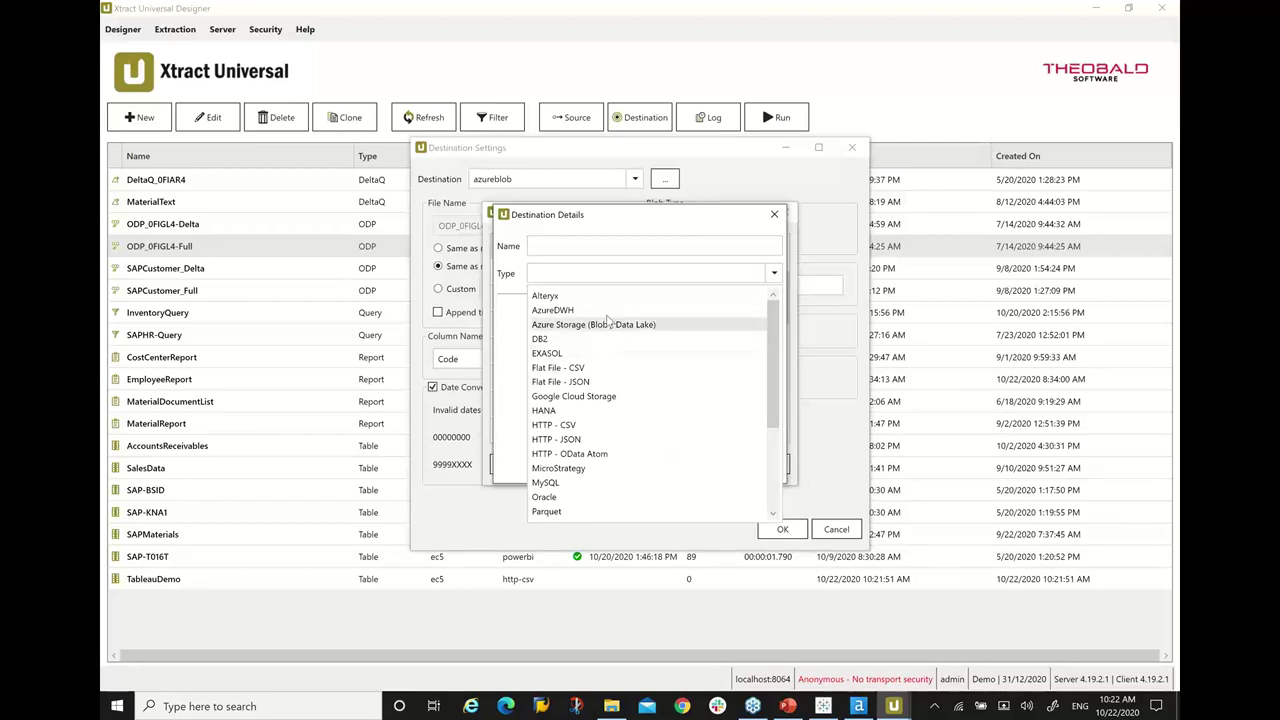
scroll(655, 345, down, 3)
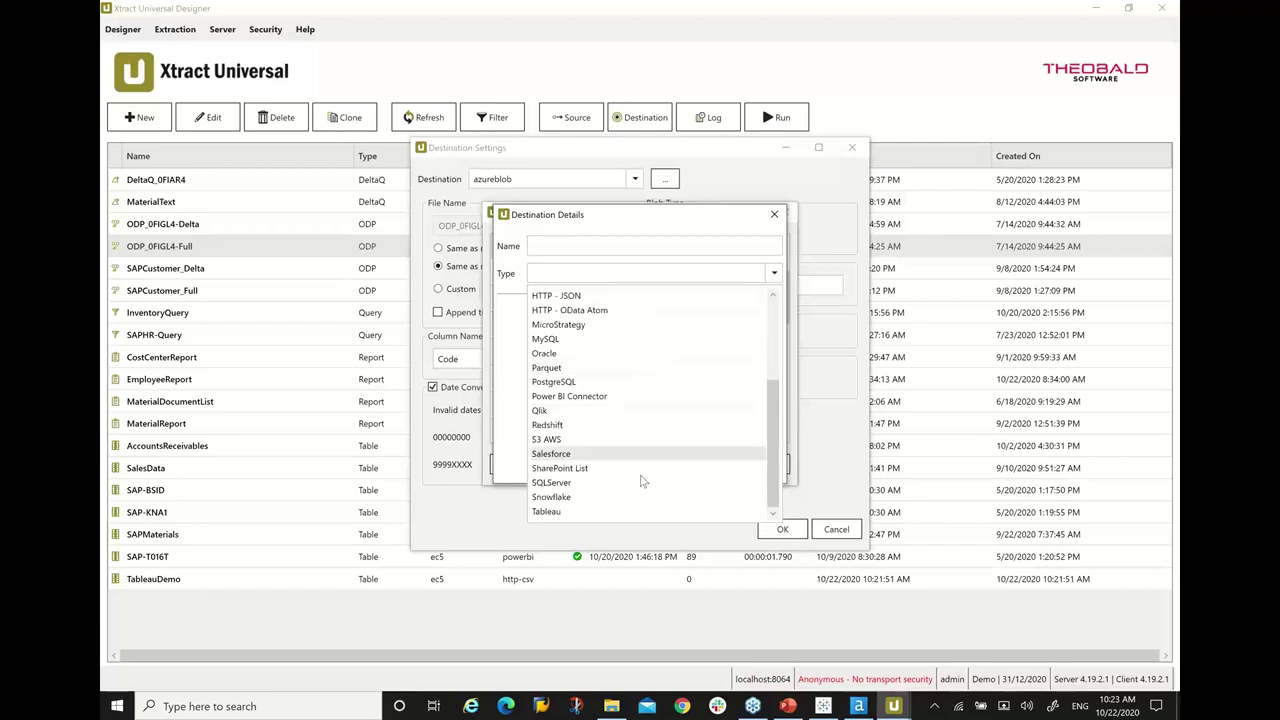
scroll(644, 488, up, 3)
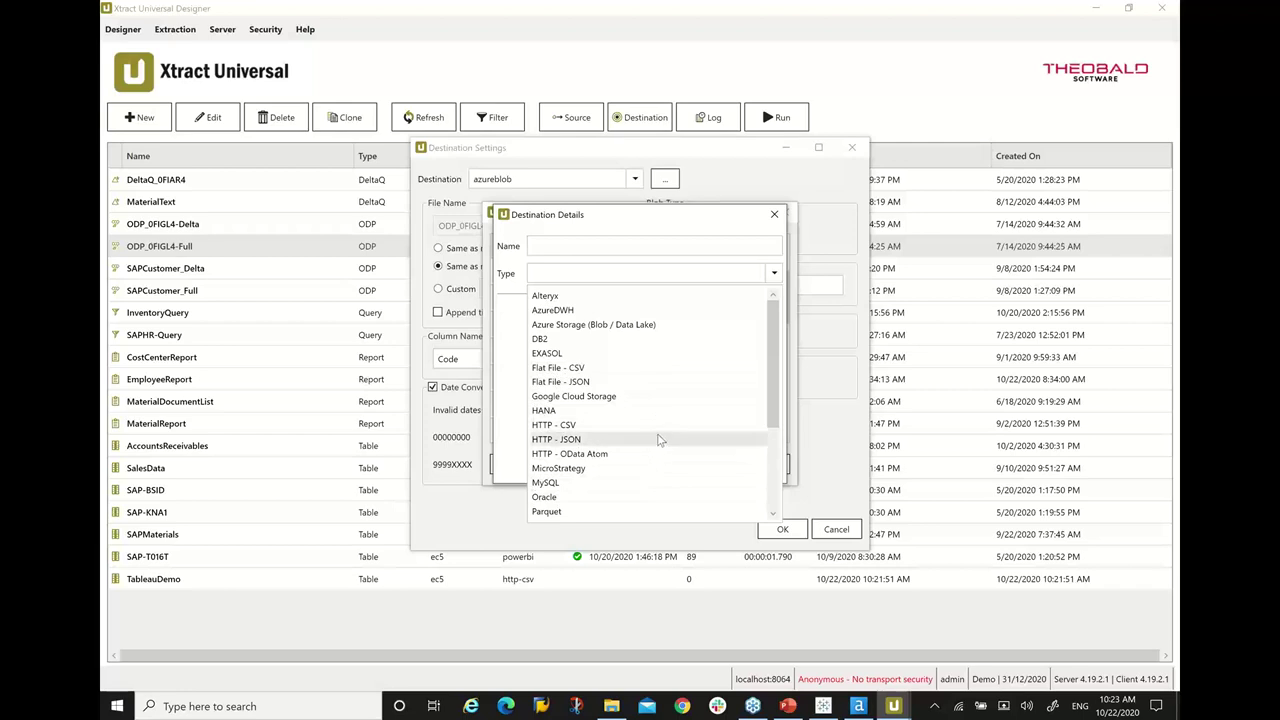
scroll(658, 438, down, 2)
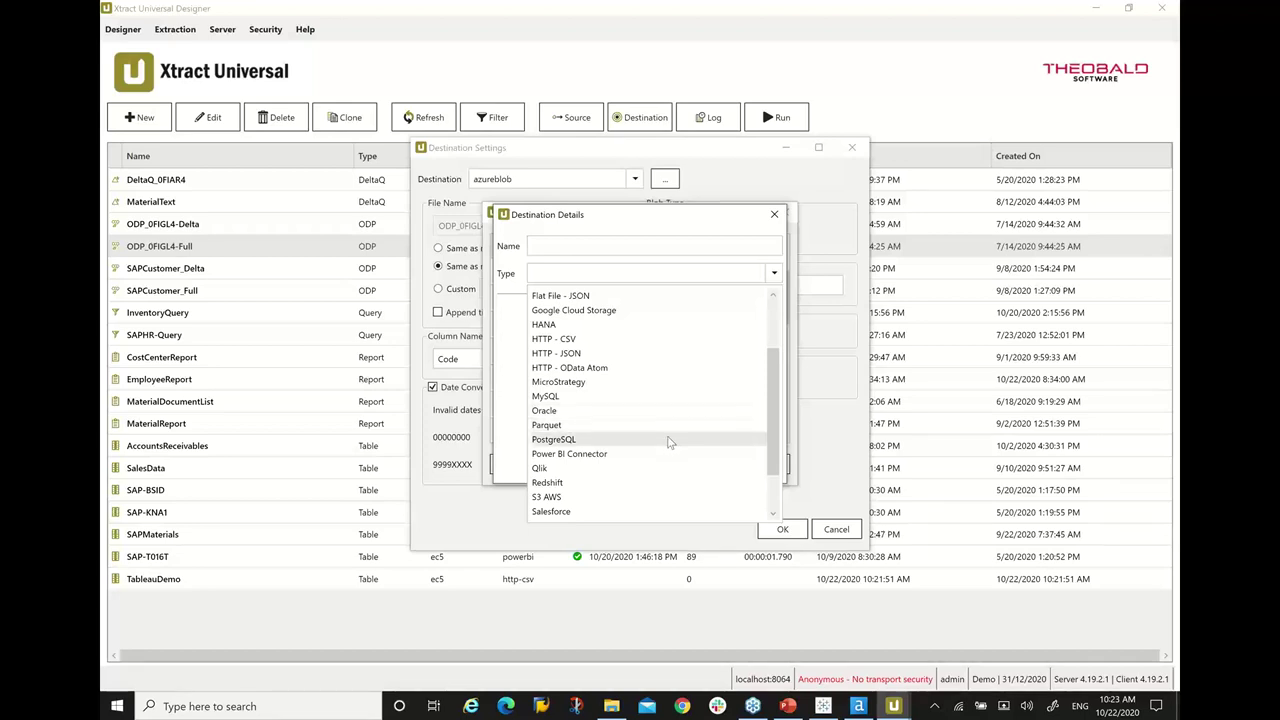
scroll(670, 443, up, 2)
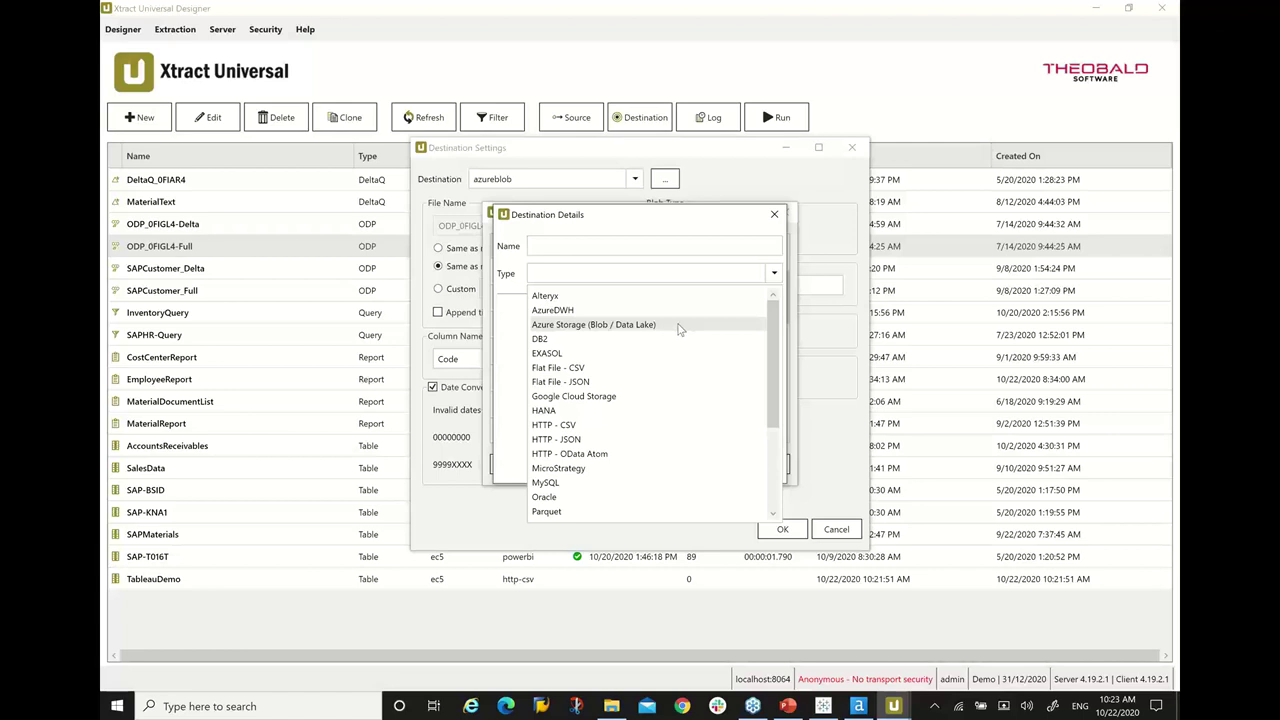
scroll(678, 330, down, 4)
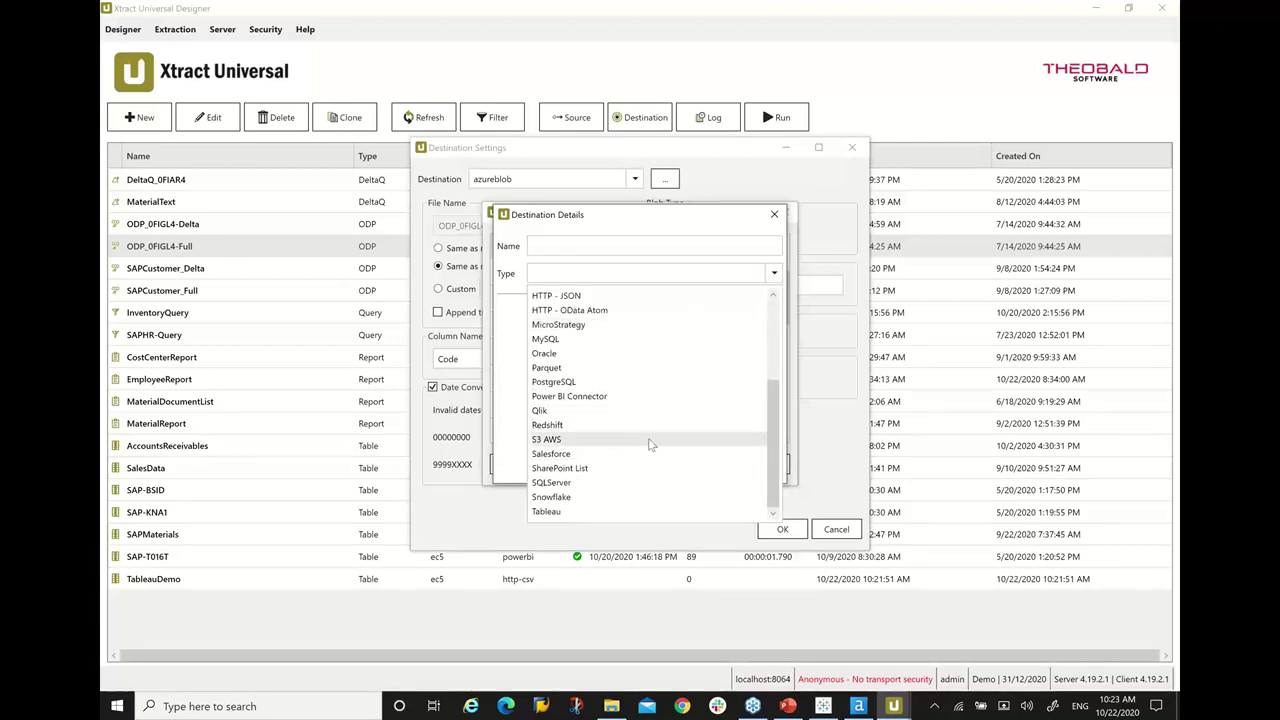
scroll(650, 445, up, 5)
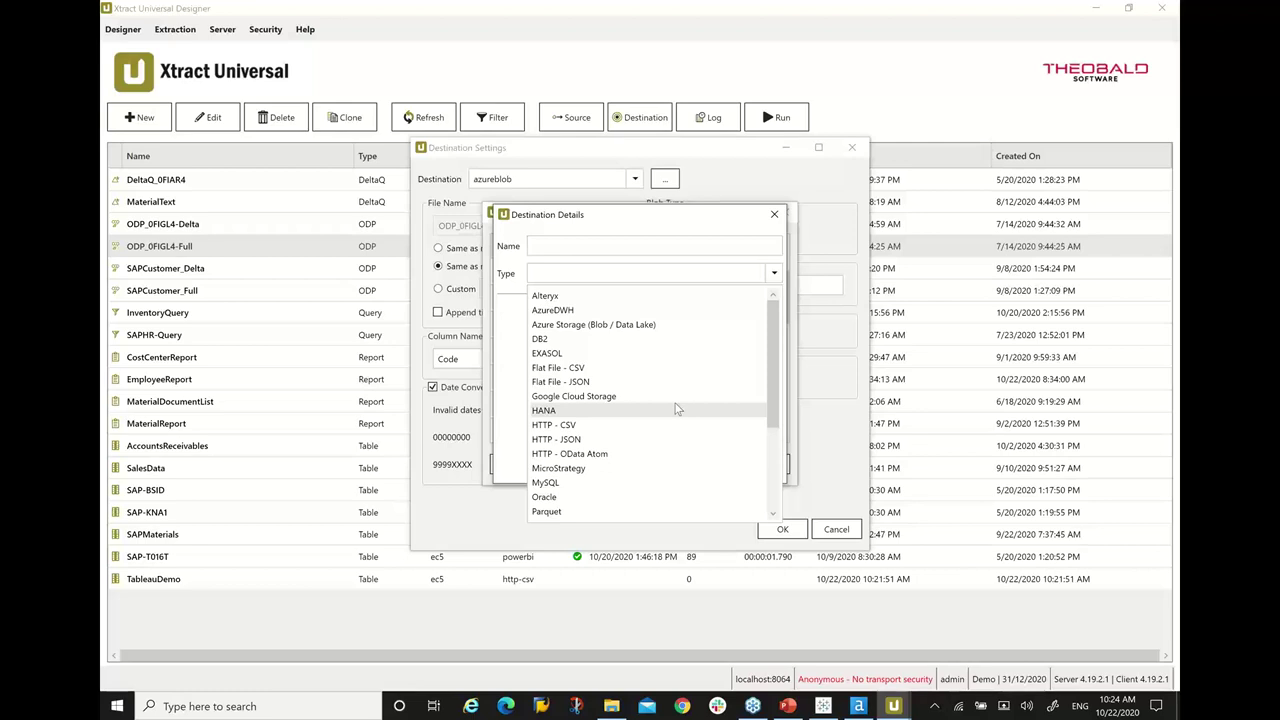
click(812, 433)
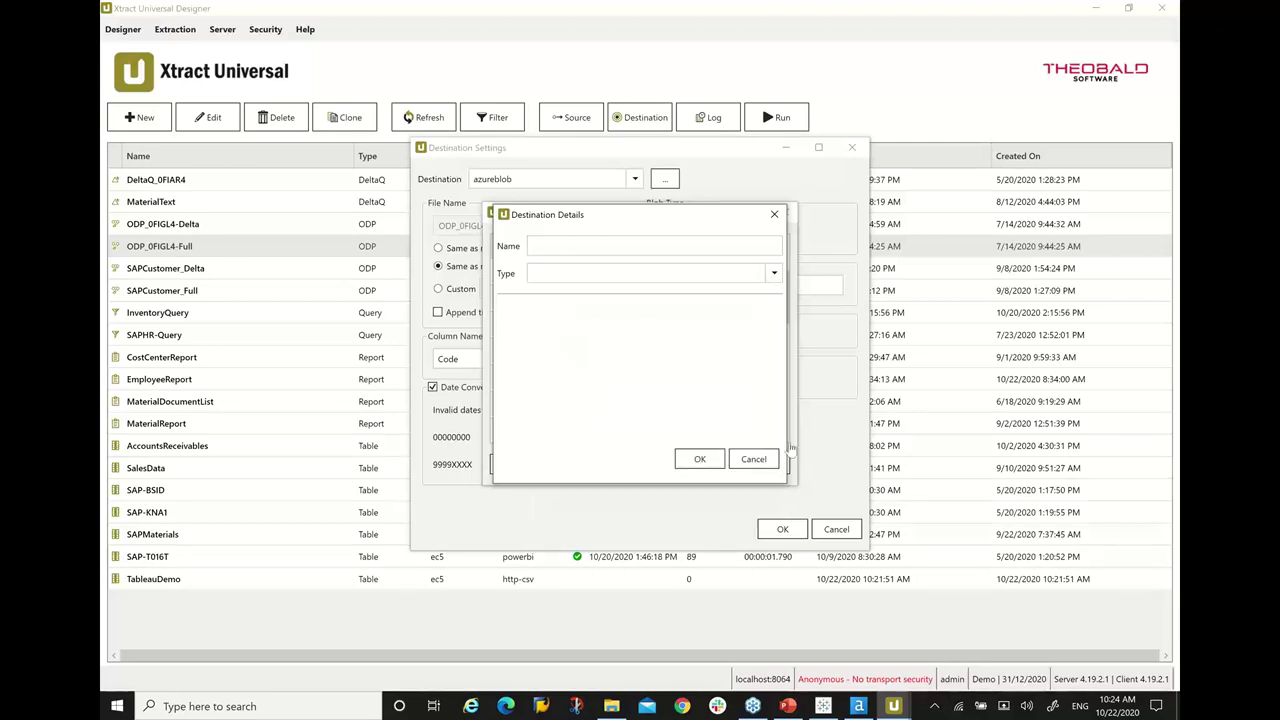
click(770, 465)
click(772, 466)
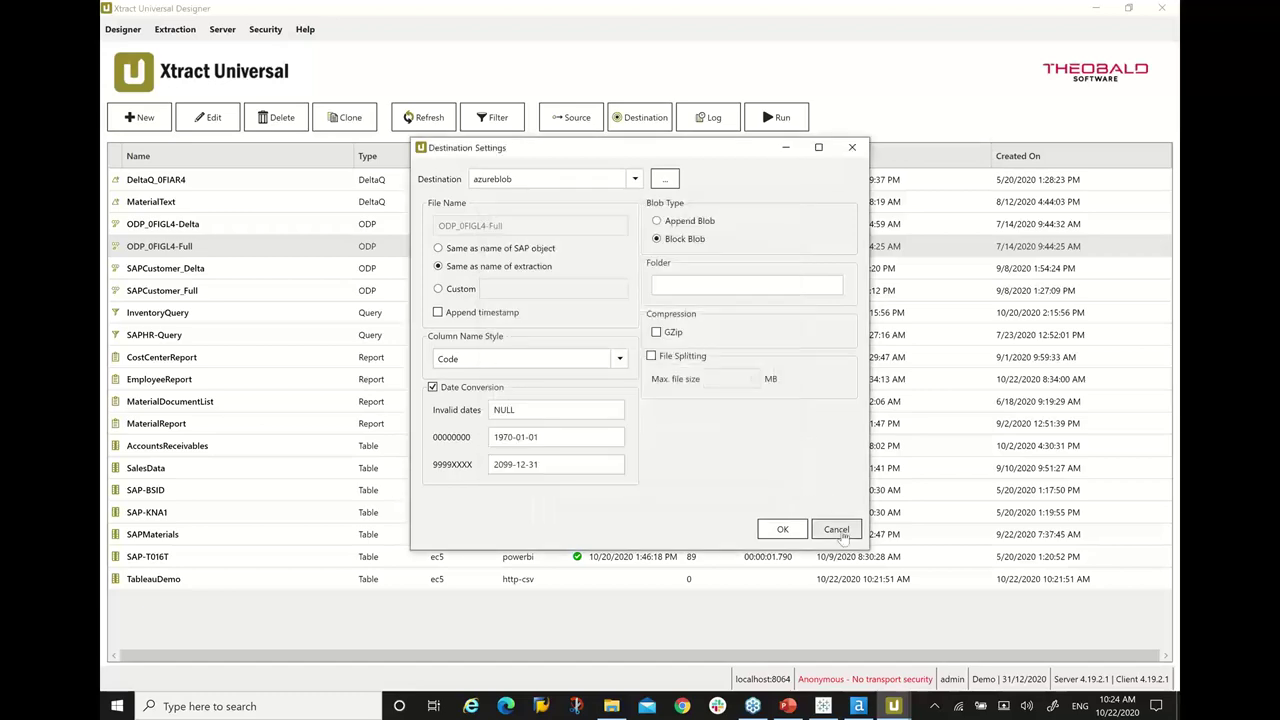
click(837, 529)
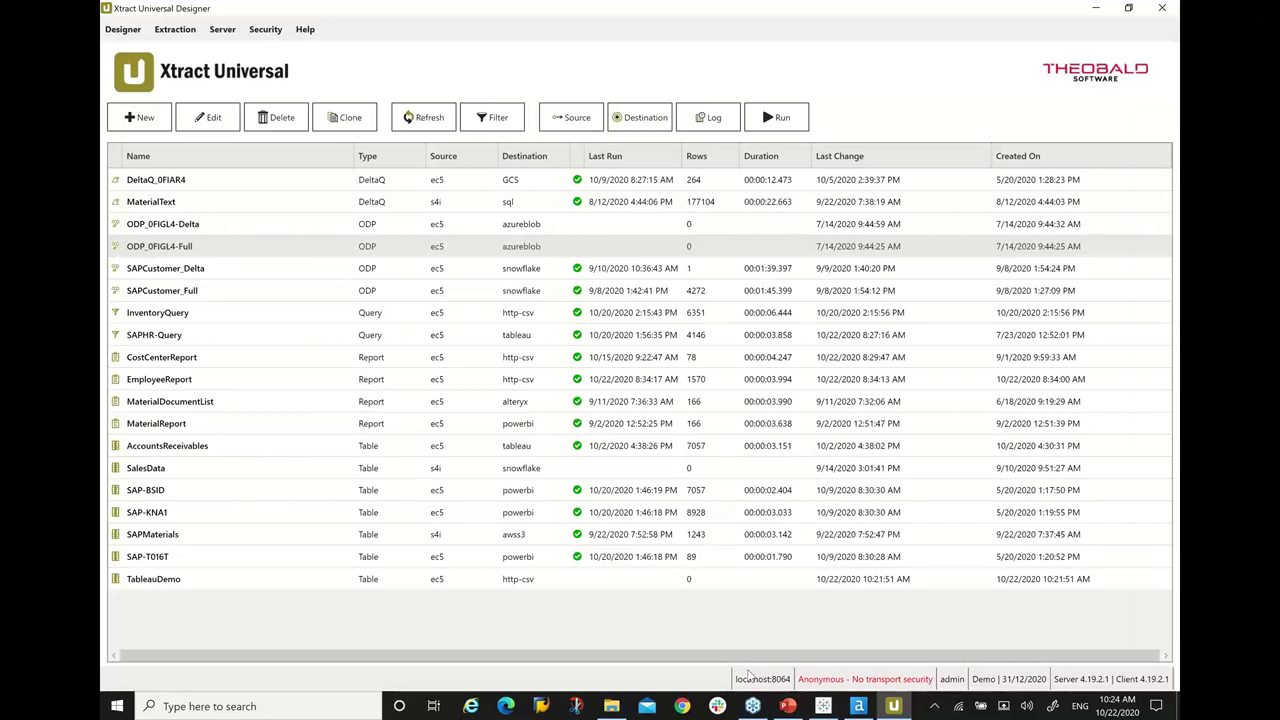
Step: Select the EmployeeReport extraction, switch to SAP Logon and log on to the EC5 system
click(228, 450)
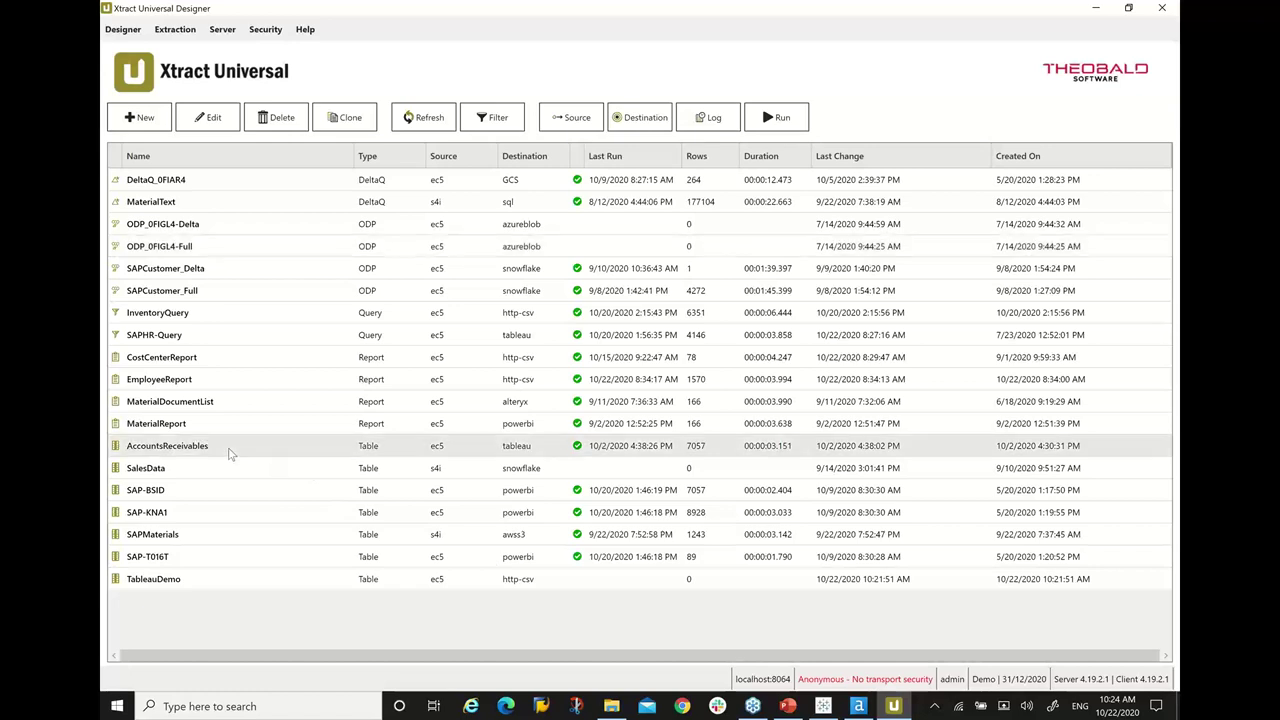
click(208, 385)
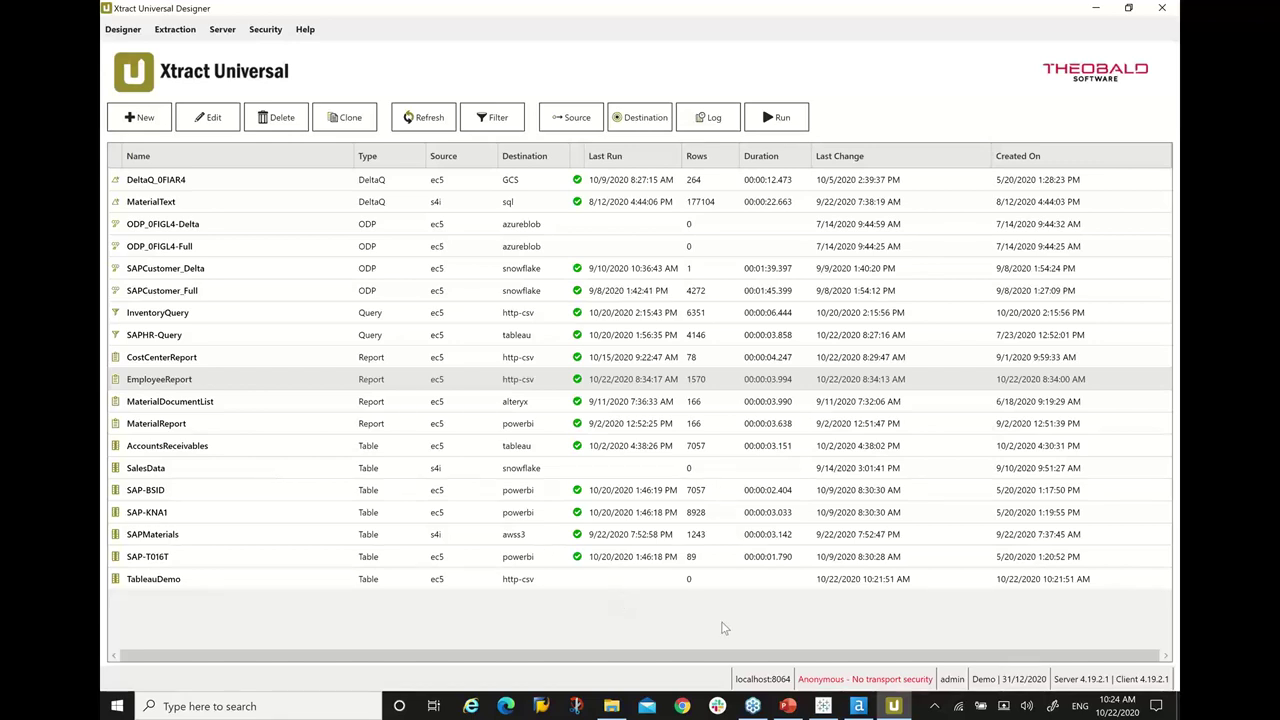
click(541, 706)
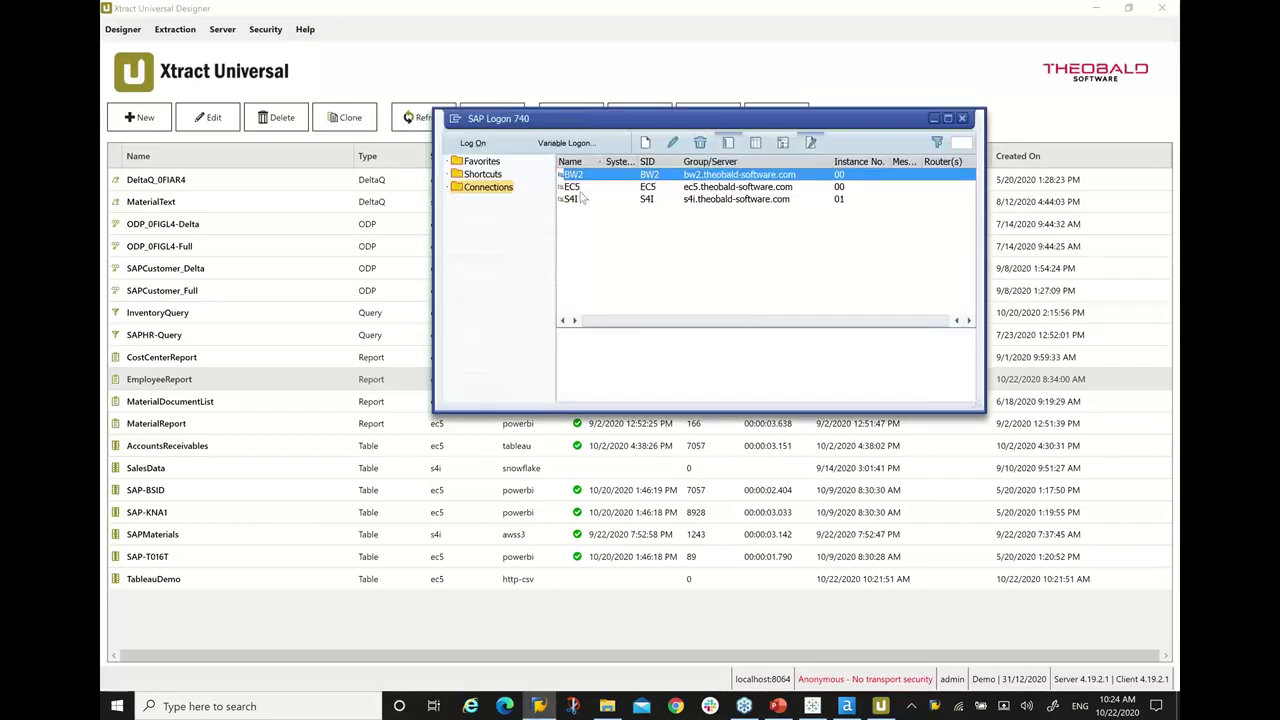
click(579, 189)
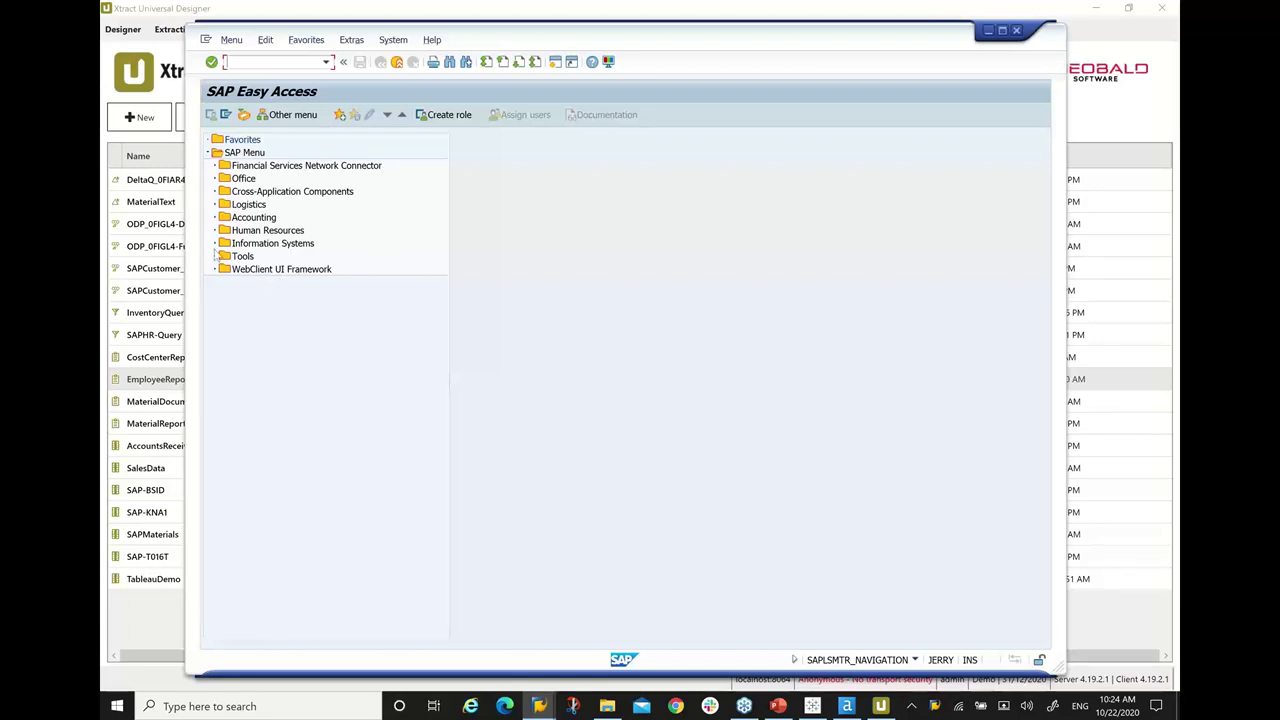
Step: Open the Employee List report under Human Resources, Information System, Reports, Personnel Management, Administration, Employee
click(215, 231)
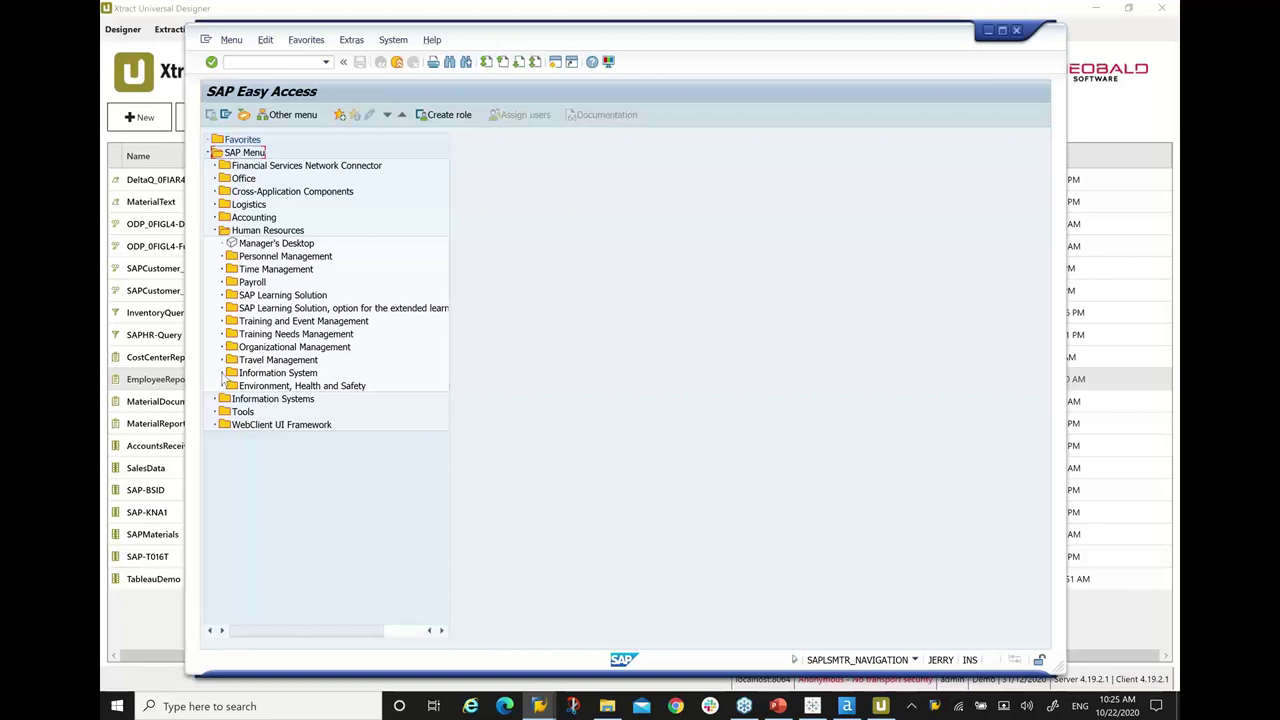
click(222, 373)
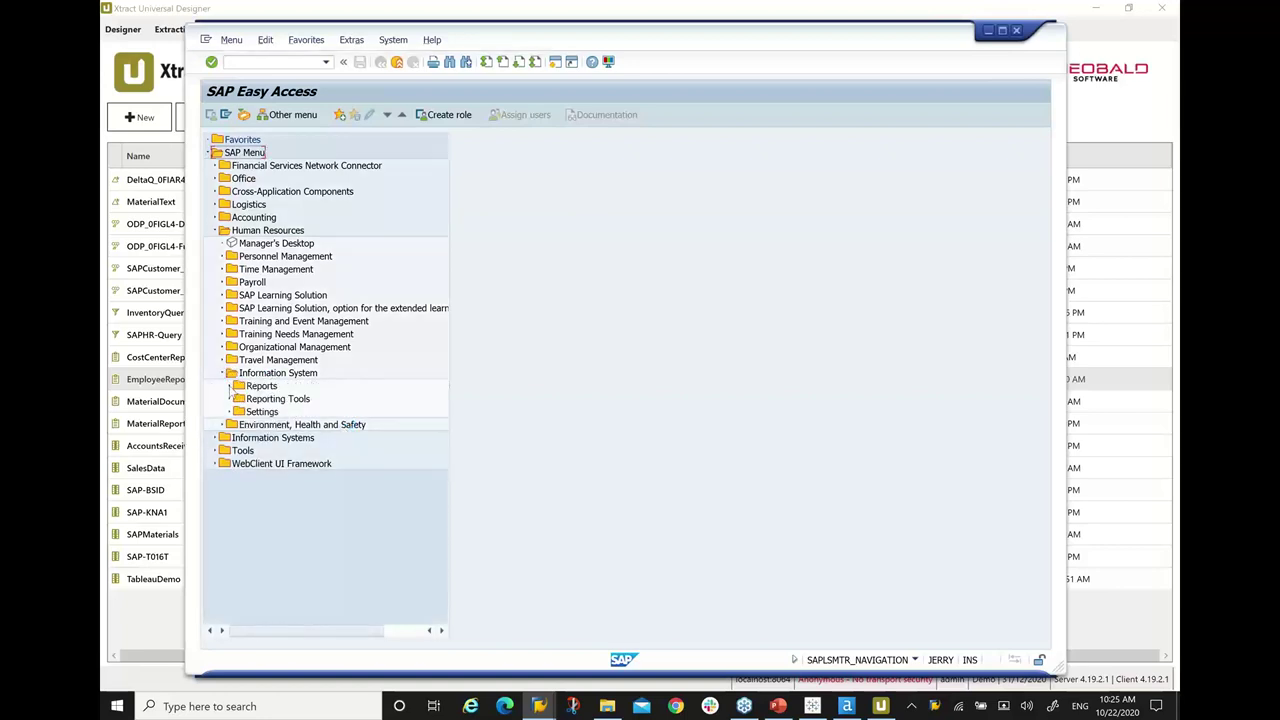
click(230, 386)
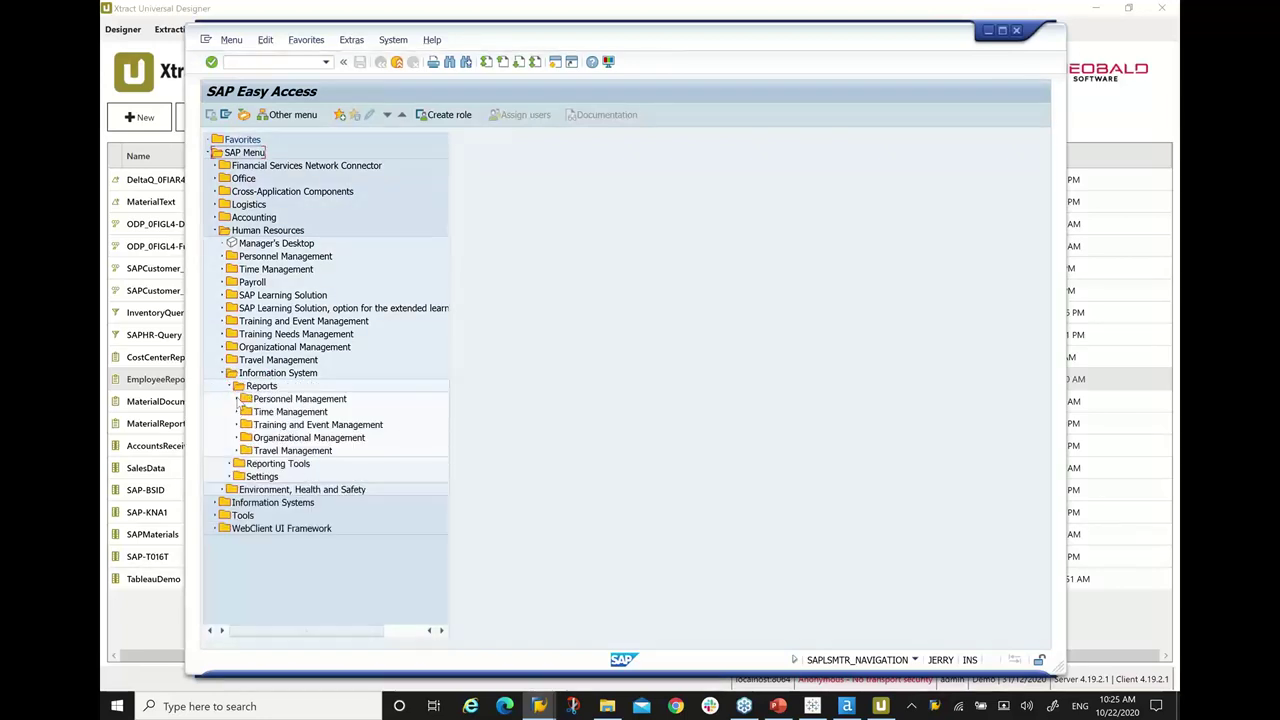
click(237, 399)
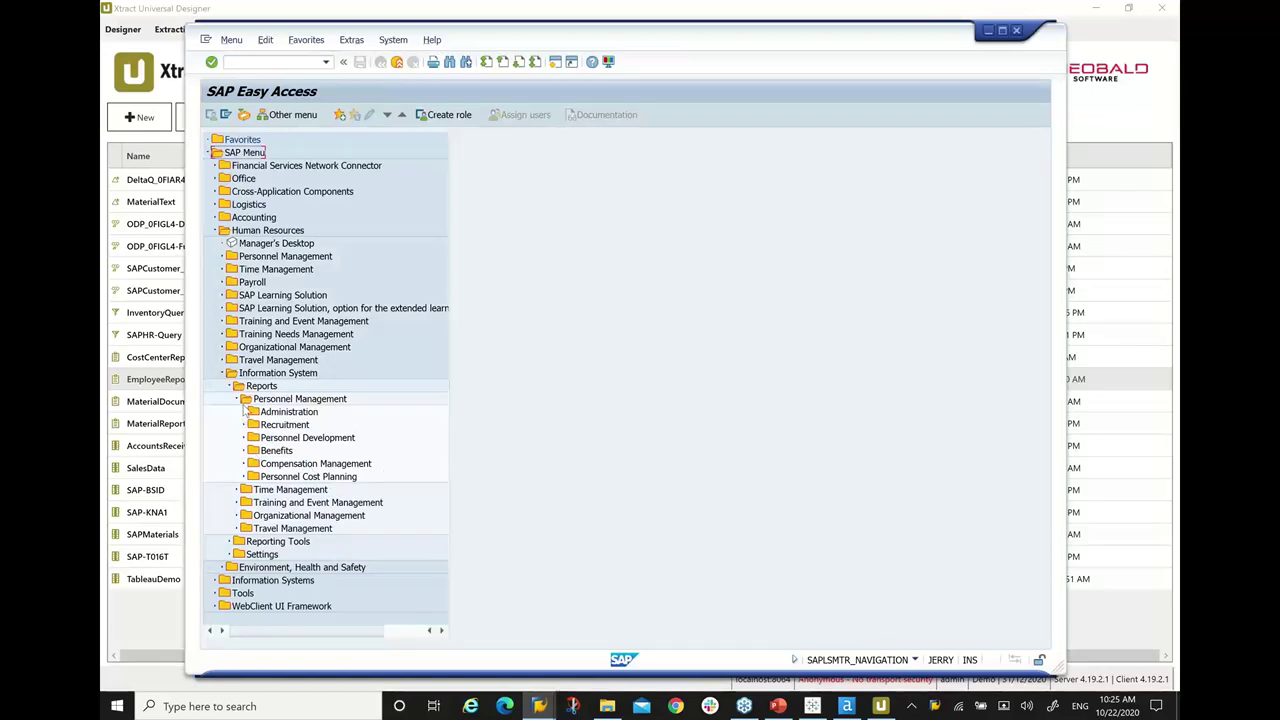
click(245, 412)
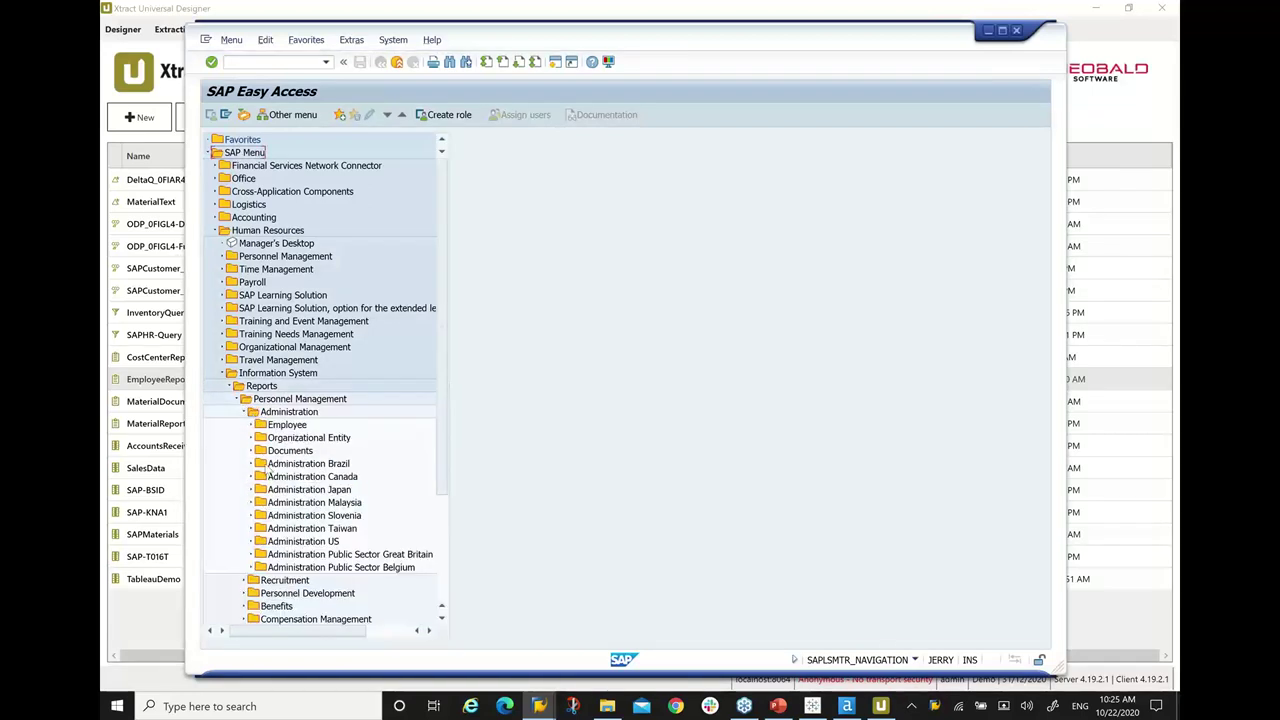
click(251, 424)
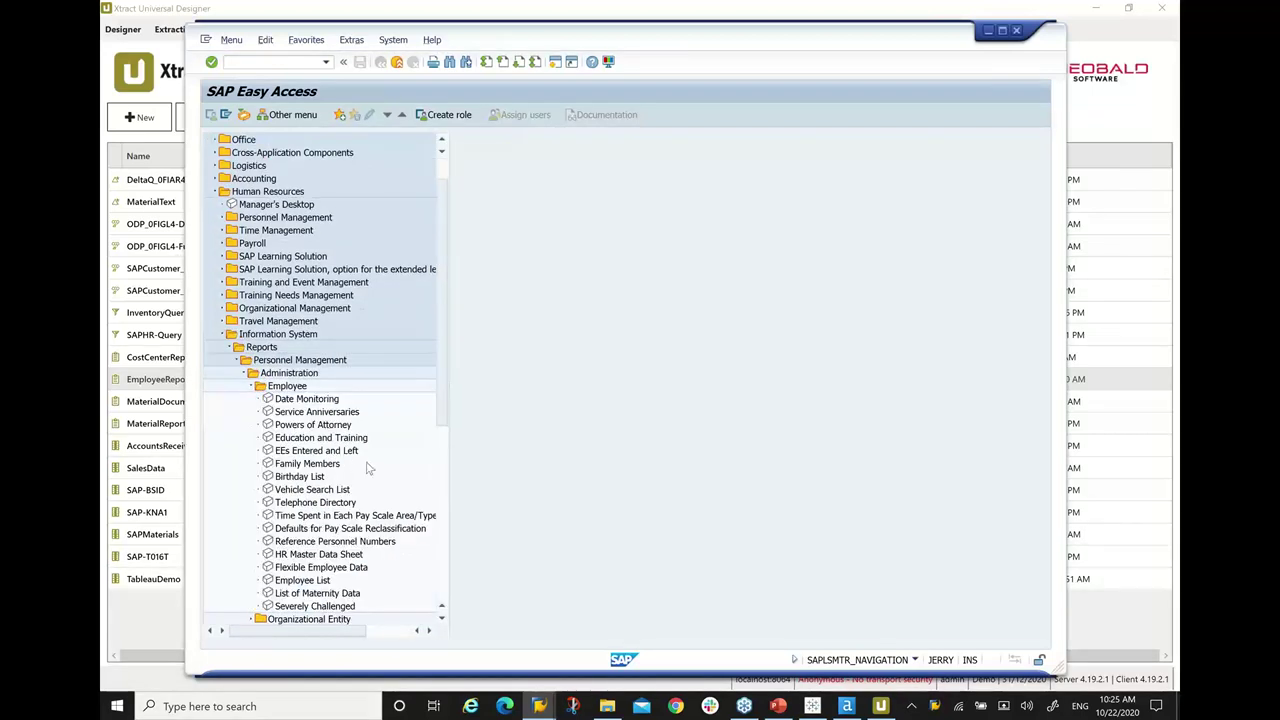
double_click(300, 581)
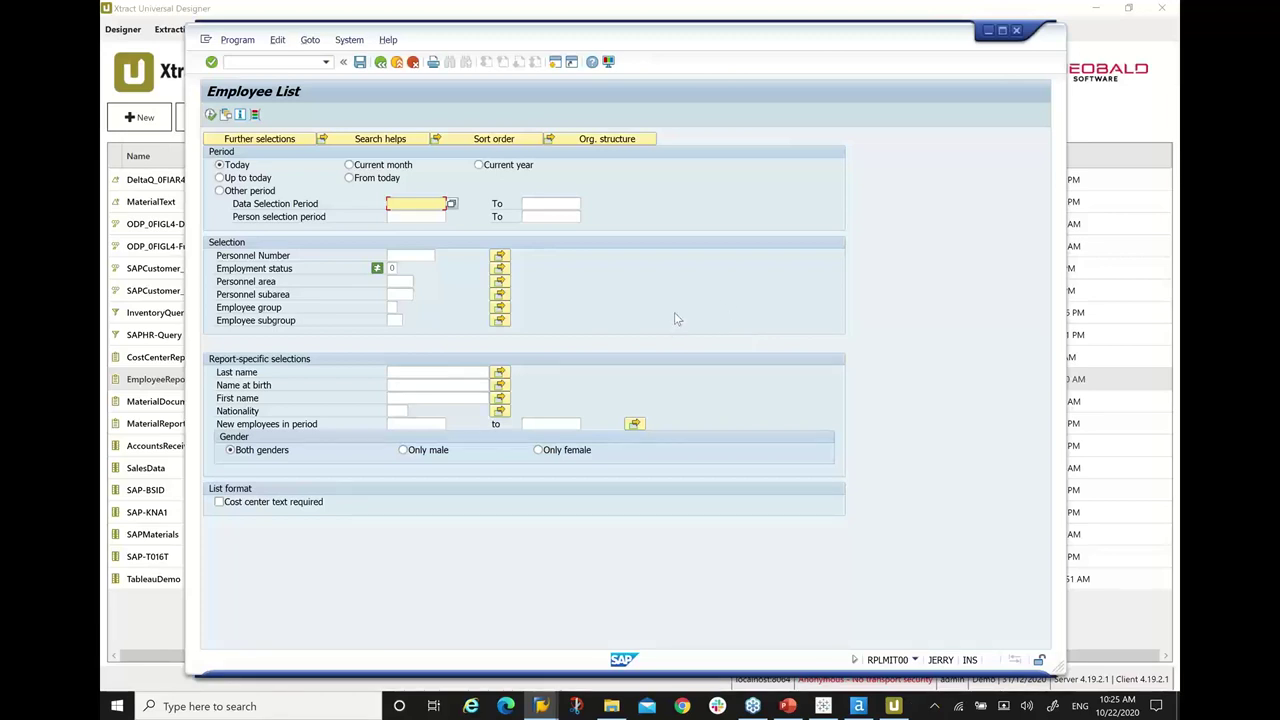
Step: Look up saved variants for the Employee List report without a variant name filter and load one
click(262, 139)
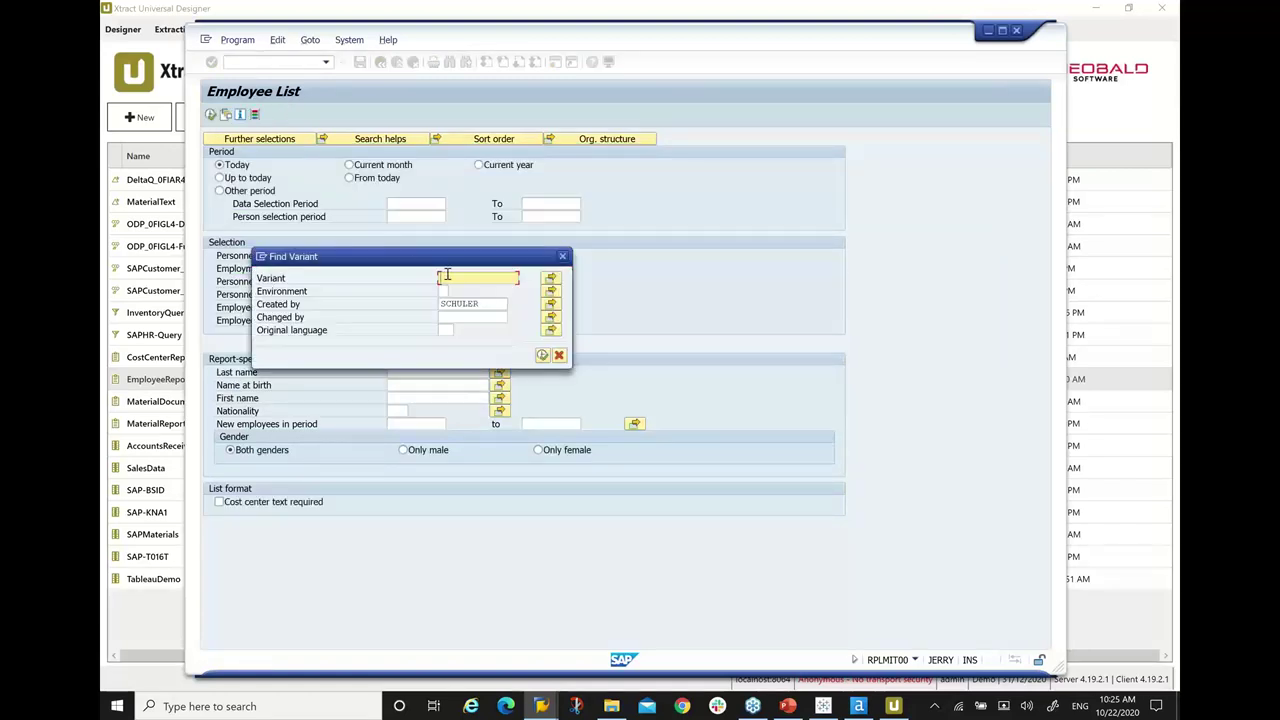
click(551, 279)
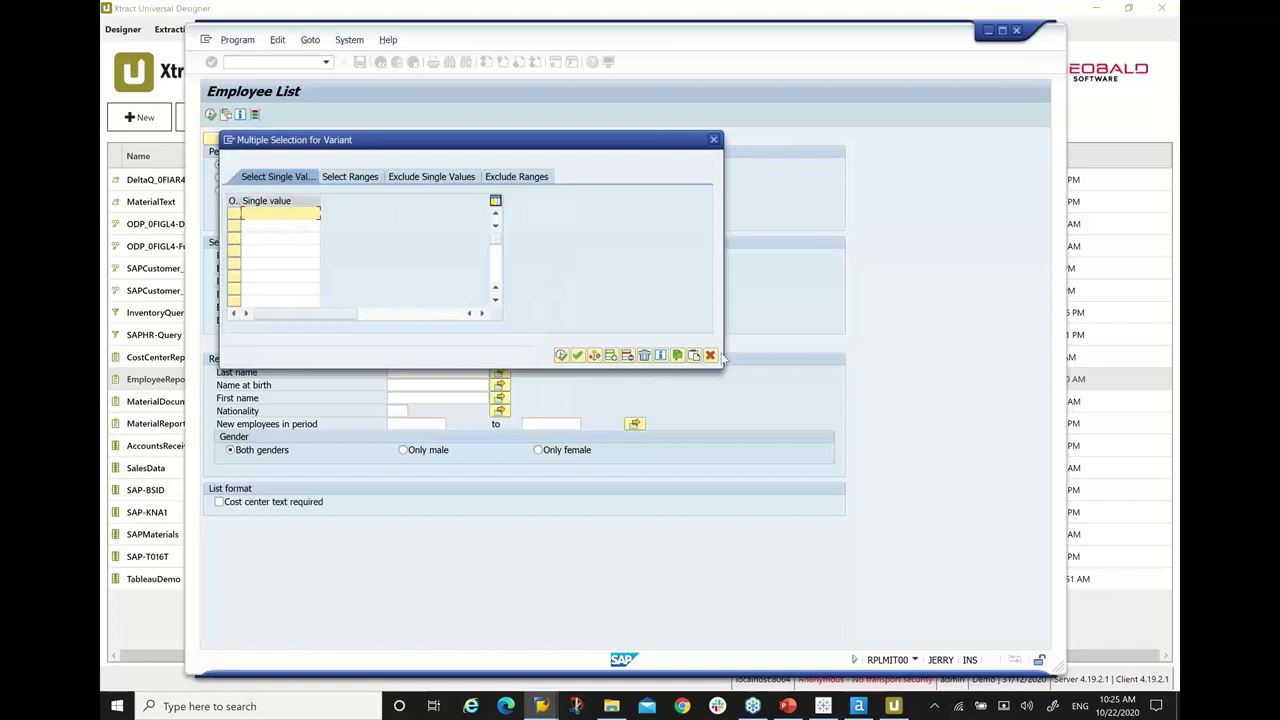
click(561, 356)
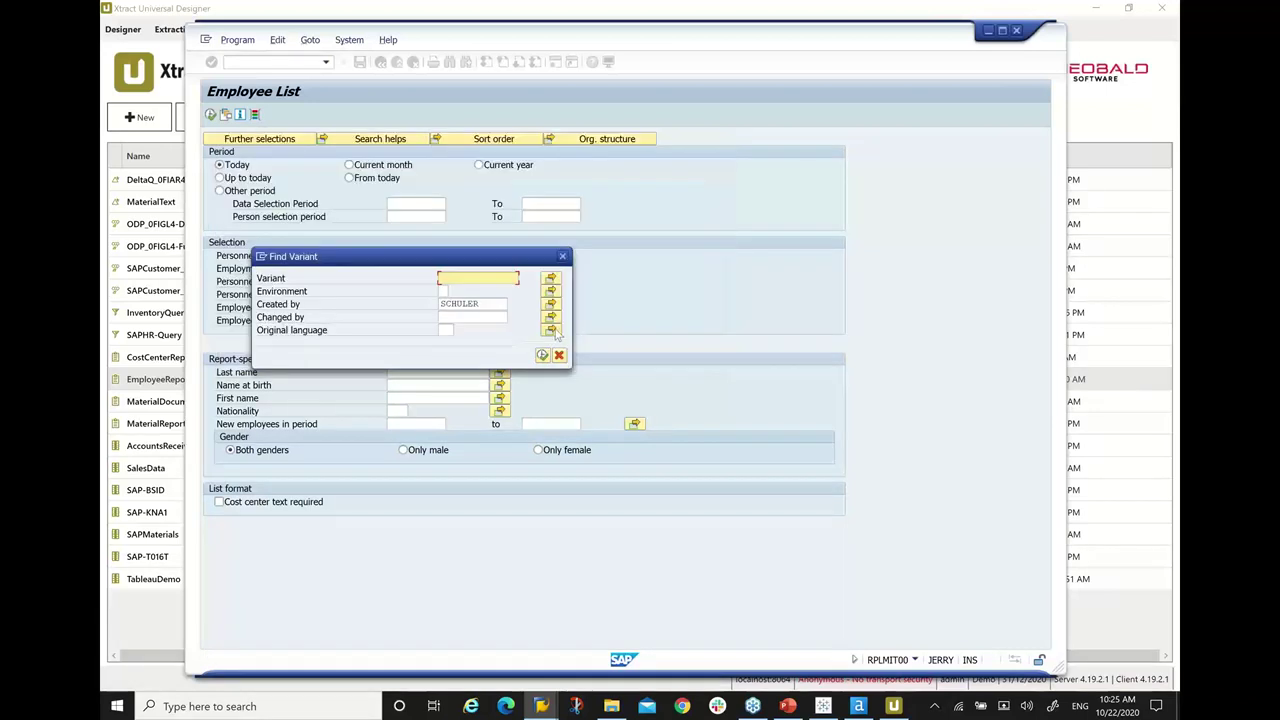
click(542, 356)
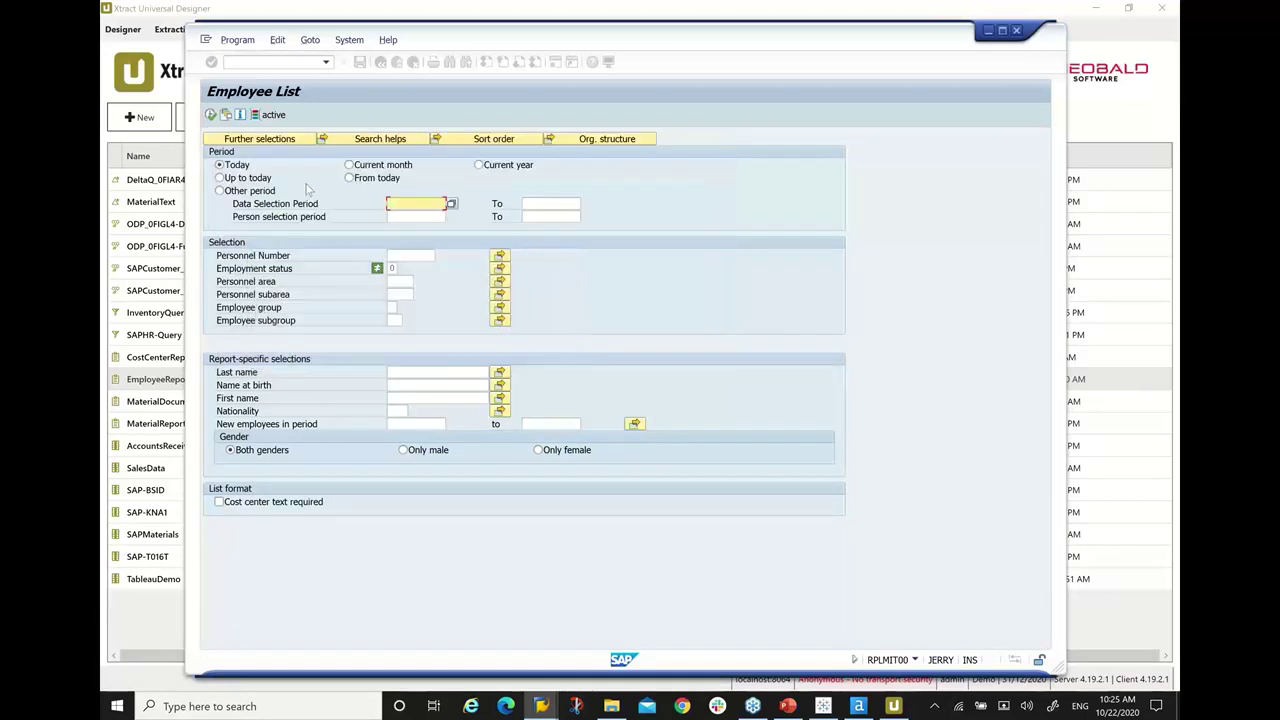
Step: Run the Employee List report, examine its employee rows and return to Xtract Universal
click(212, 115)
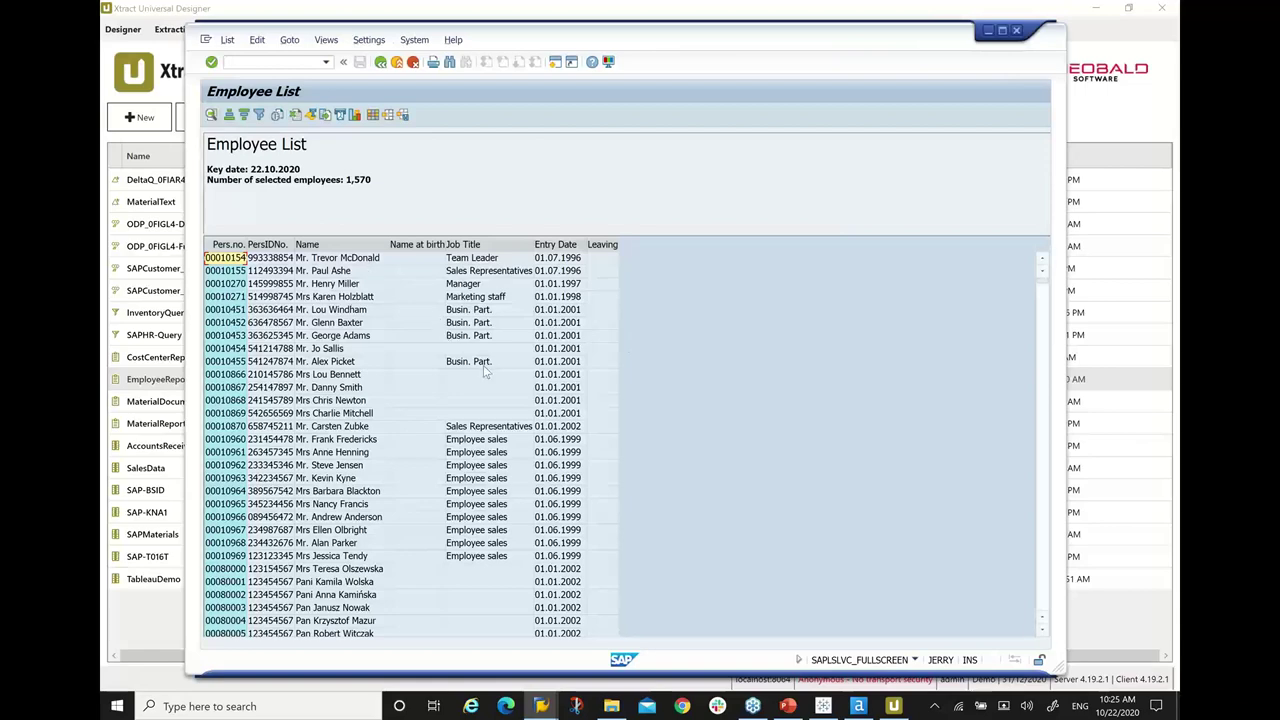
scroll(400, 369, down, 20)
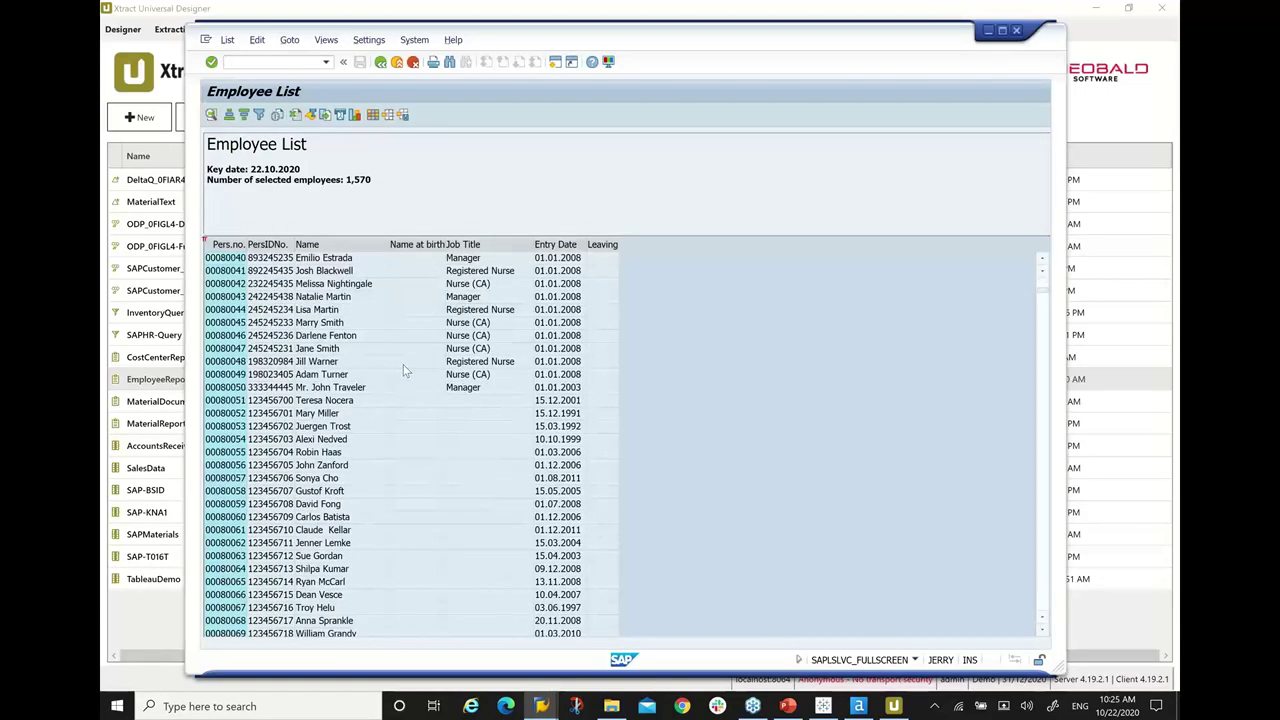
scroll(417, 384, up, 10)
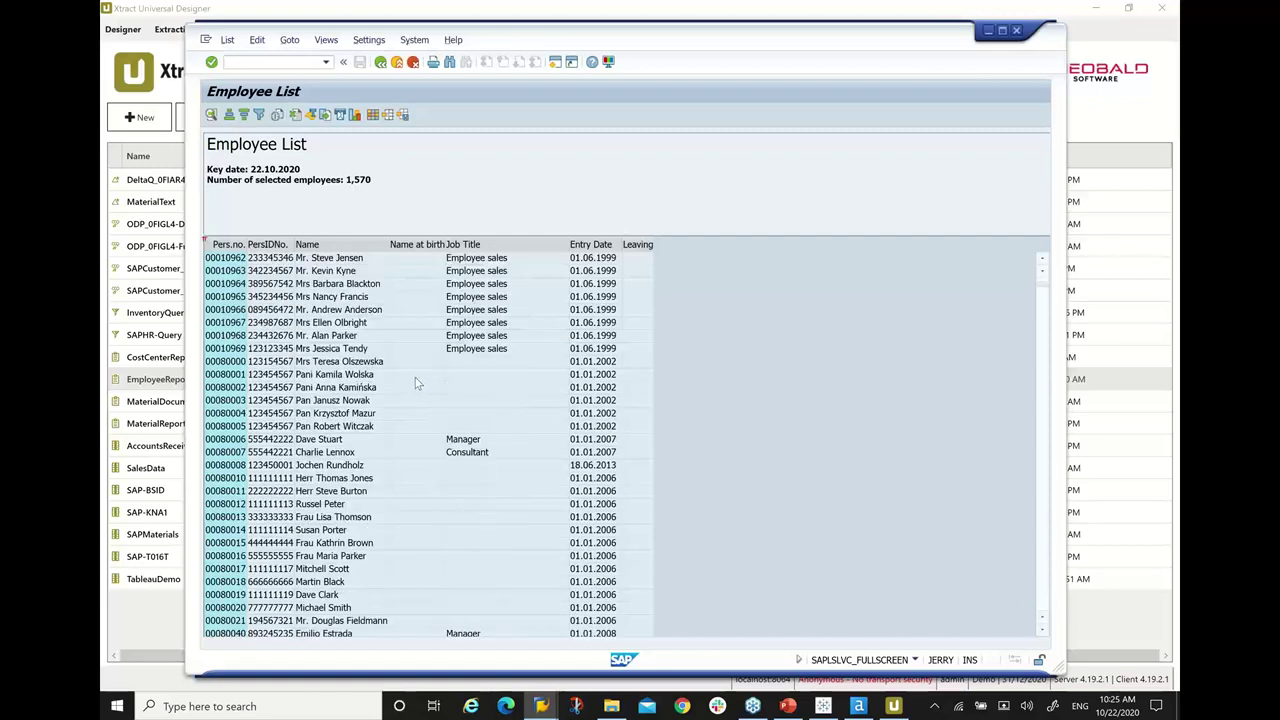
scroll(417, 384, up, 5)
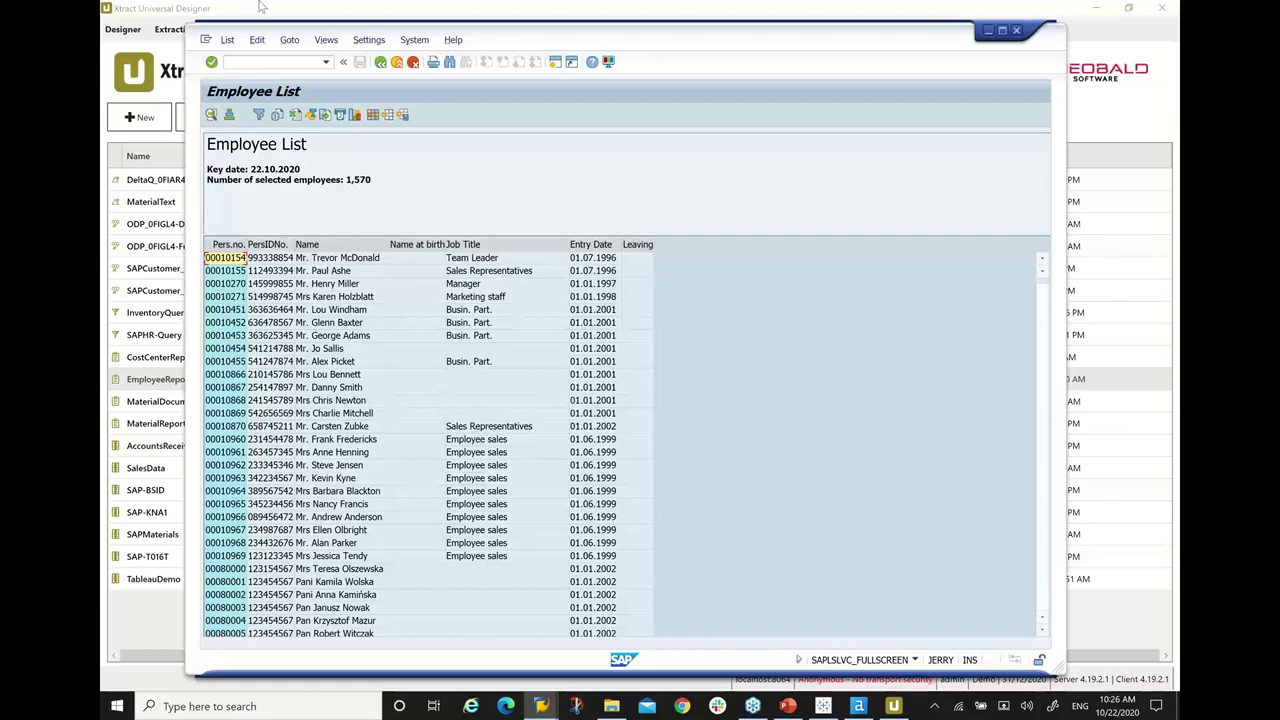
key(alt+F4)
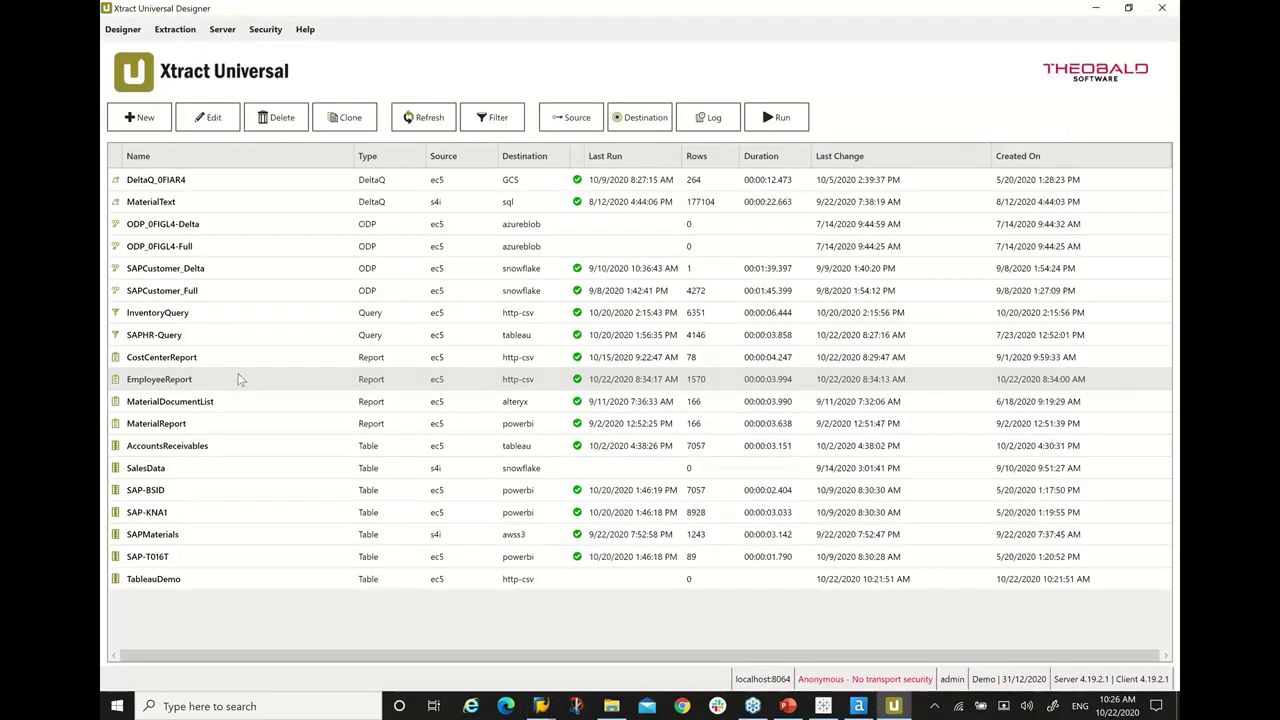
Step: Open the EmployeeReport extraction for editing, check its report name and variant, preview the extracted rows and accept the definition
click(214, 118)
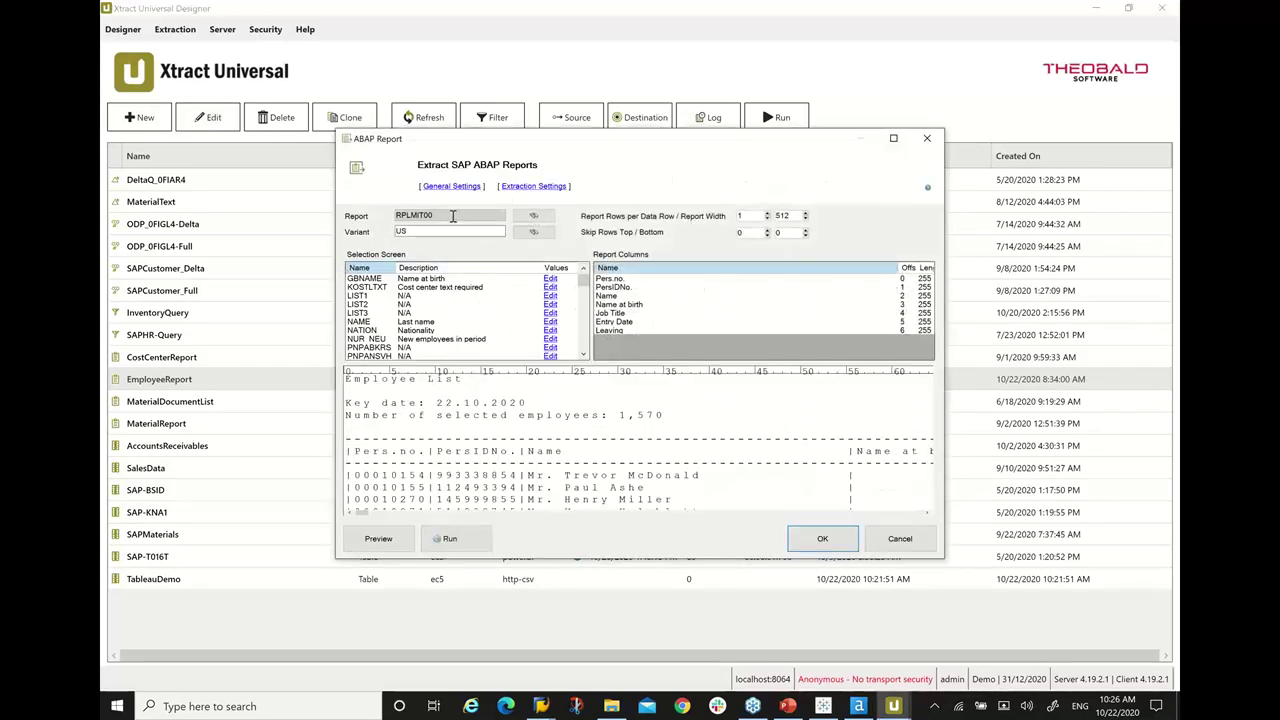
drag(457, 214, 391, 209)
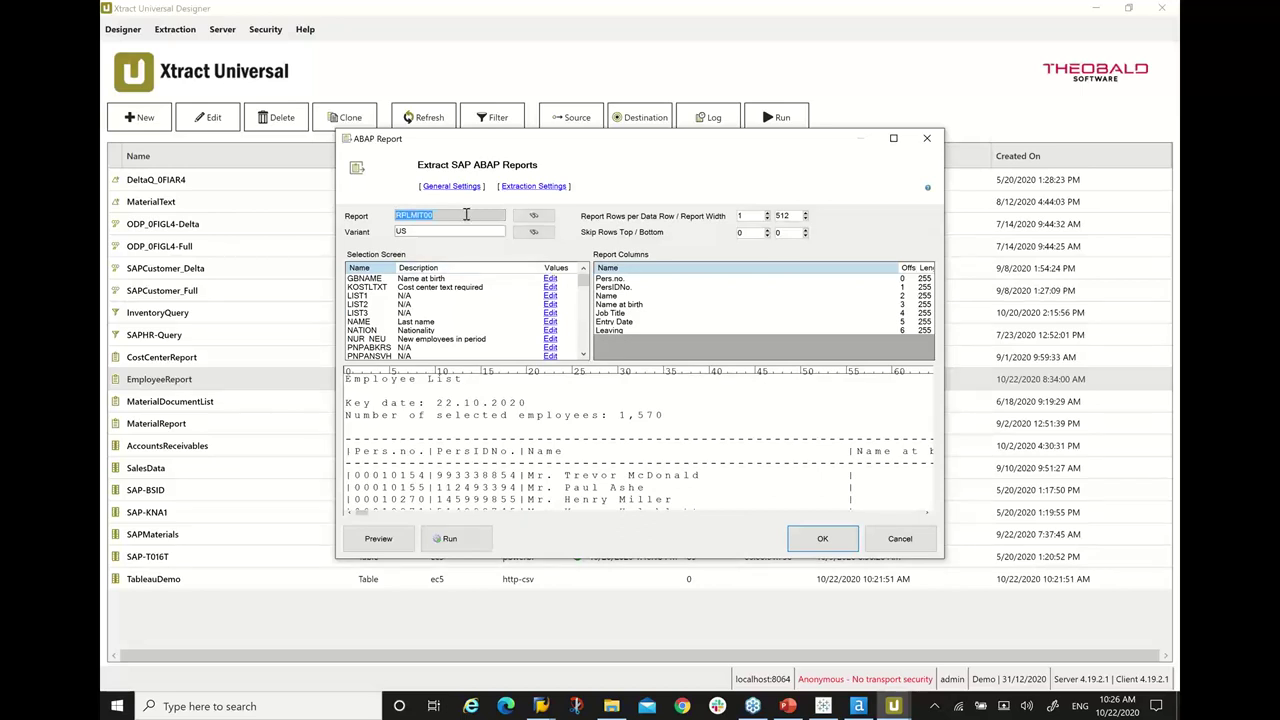
click(421, 234)
click(401, 548)
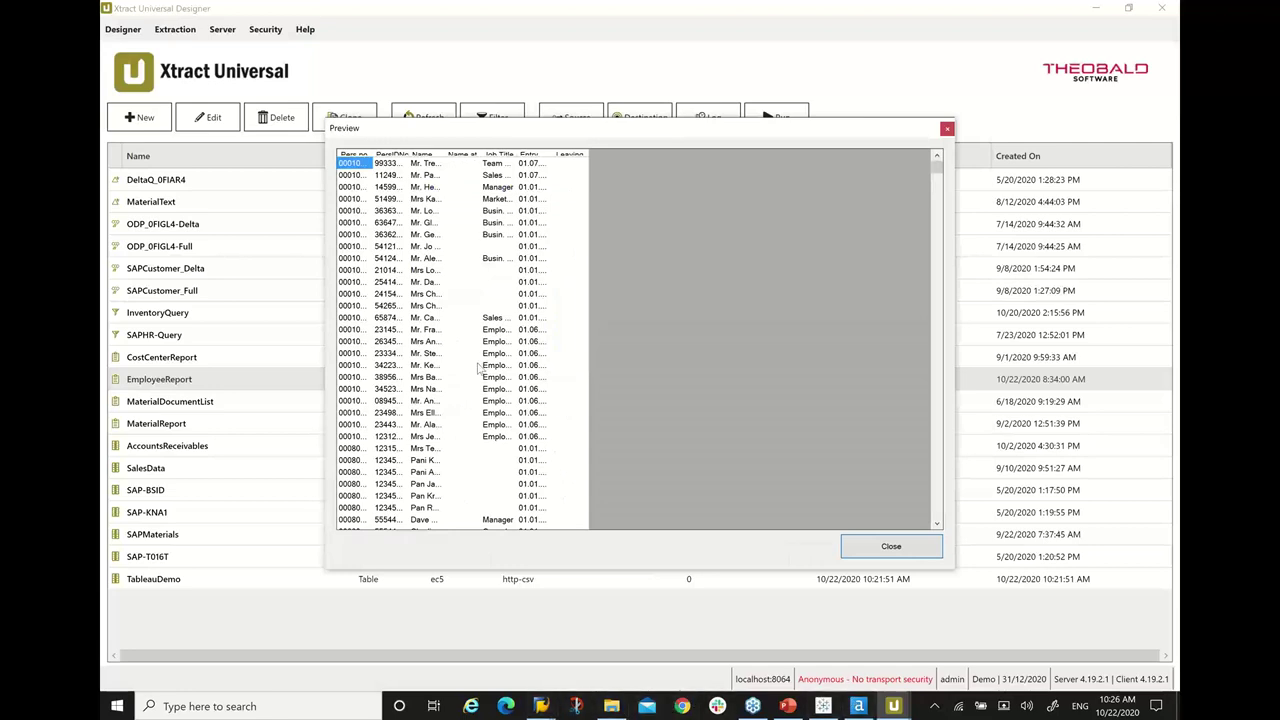
click(889, 548)
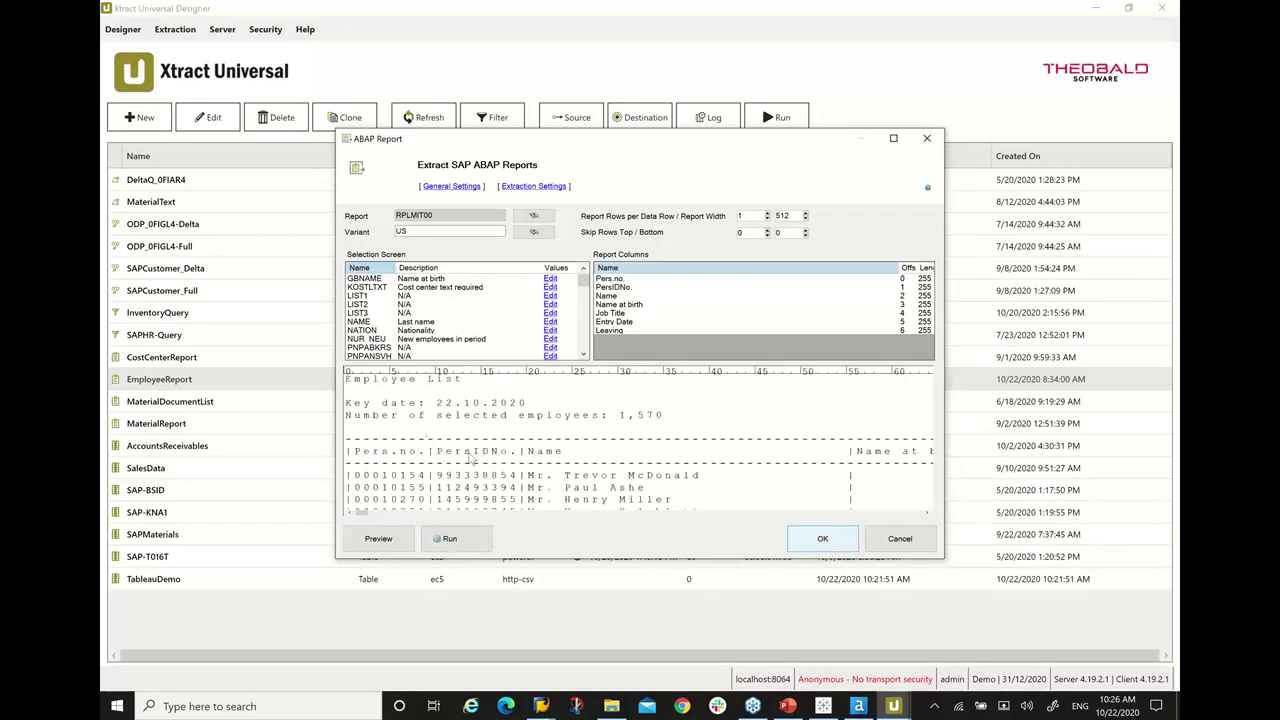
click(830, 545)
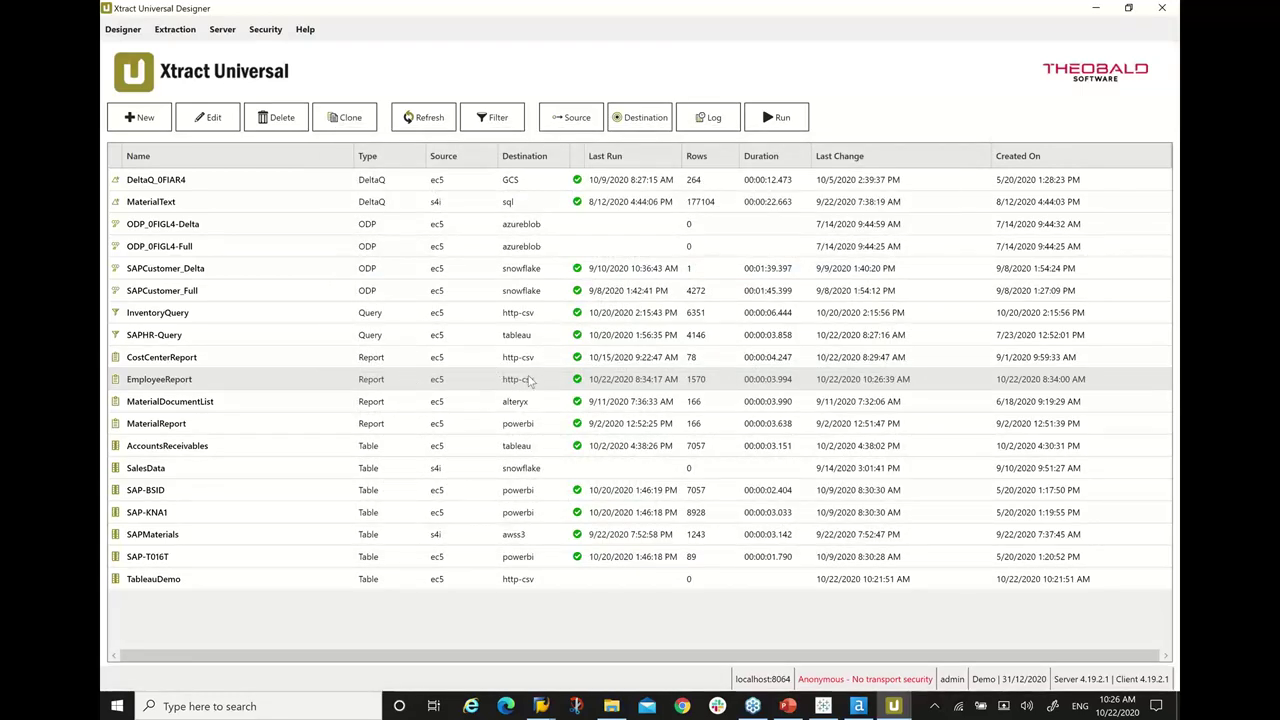
Step: Set the destination of the EmployeeReport extraction to tableau, keeping the default file settings
click(648, 119)
click(633, 179)
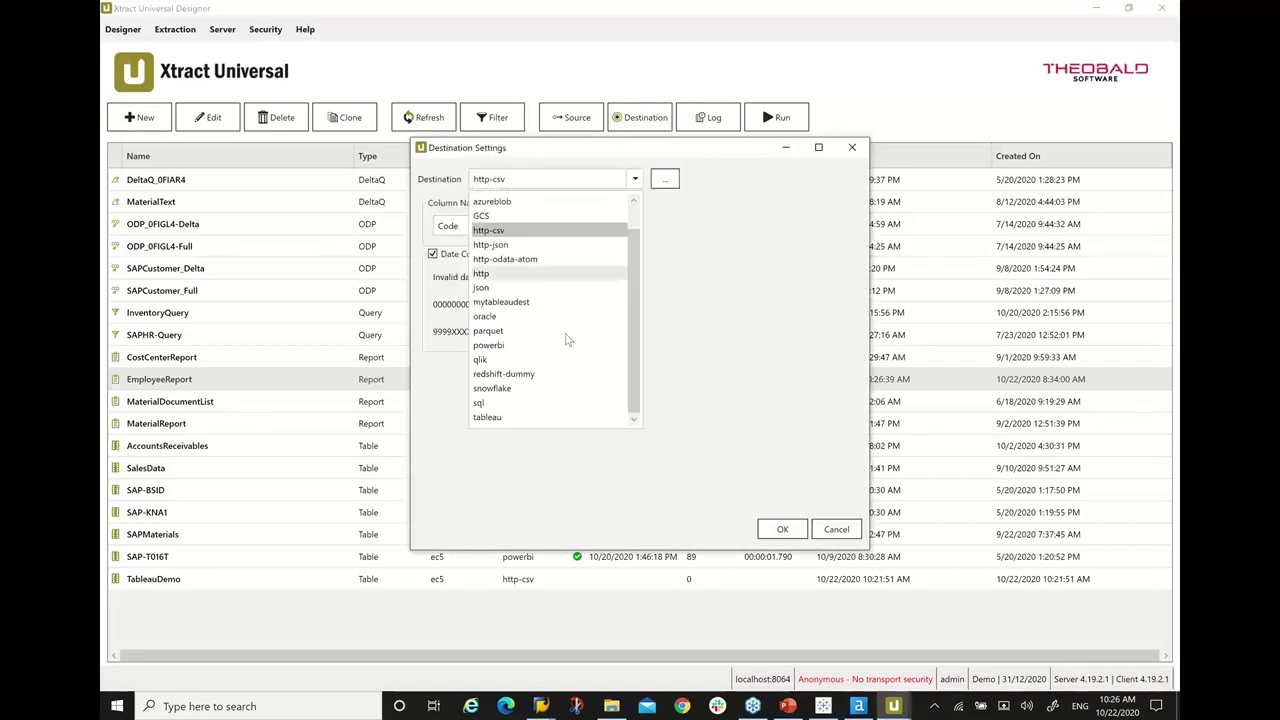
click(516, 419)
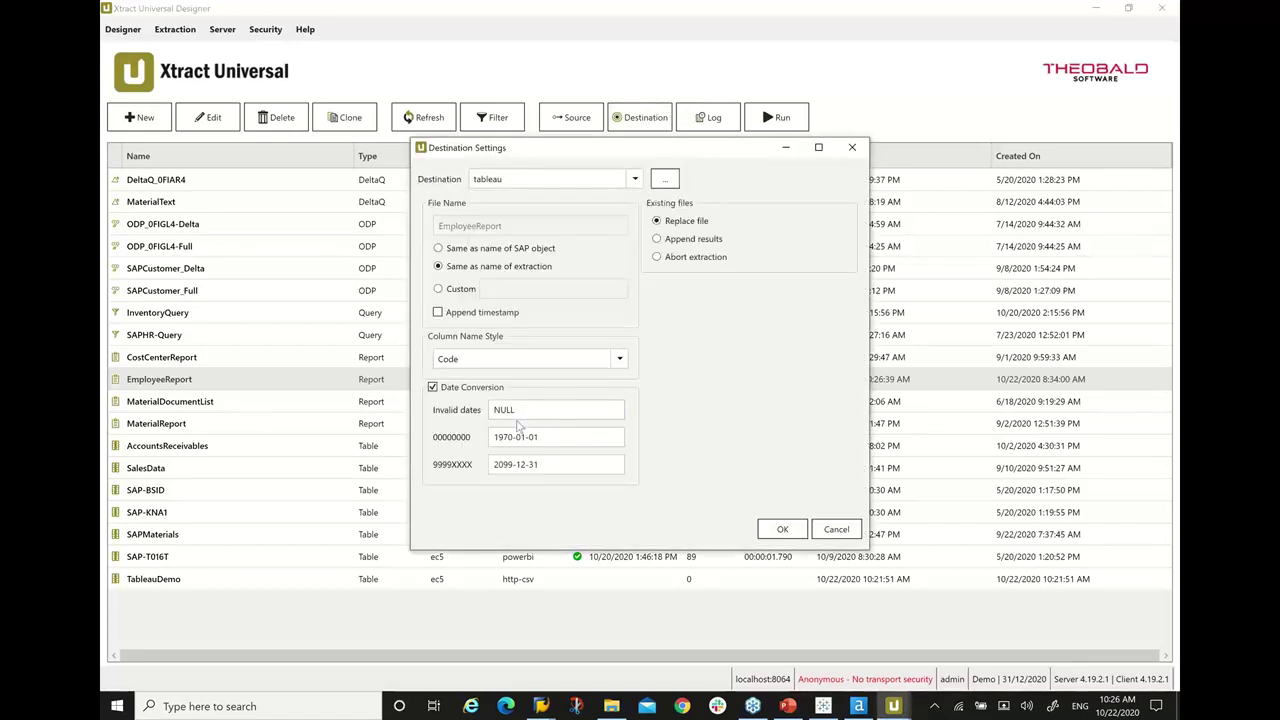
click(789, 522)
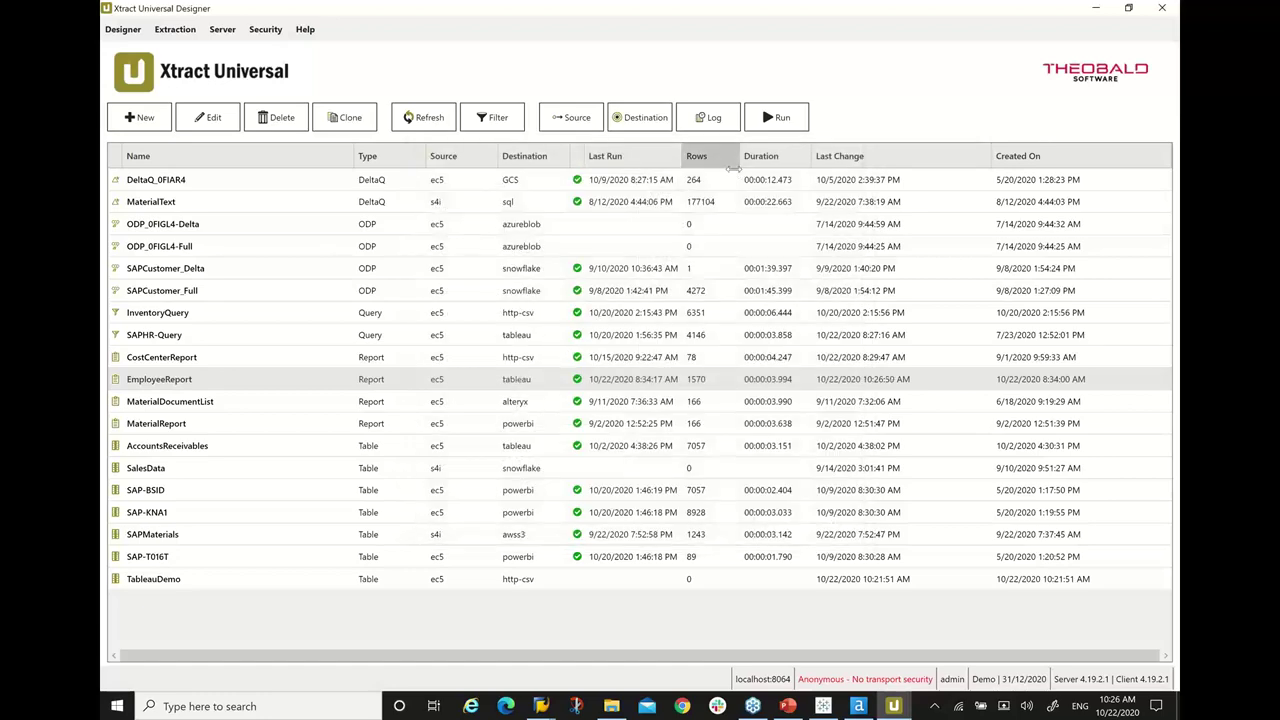
Step: Run the EmployeeReport extraction with xu.exe, then close the command window and the run dialog
click(778, 118)
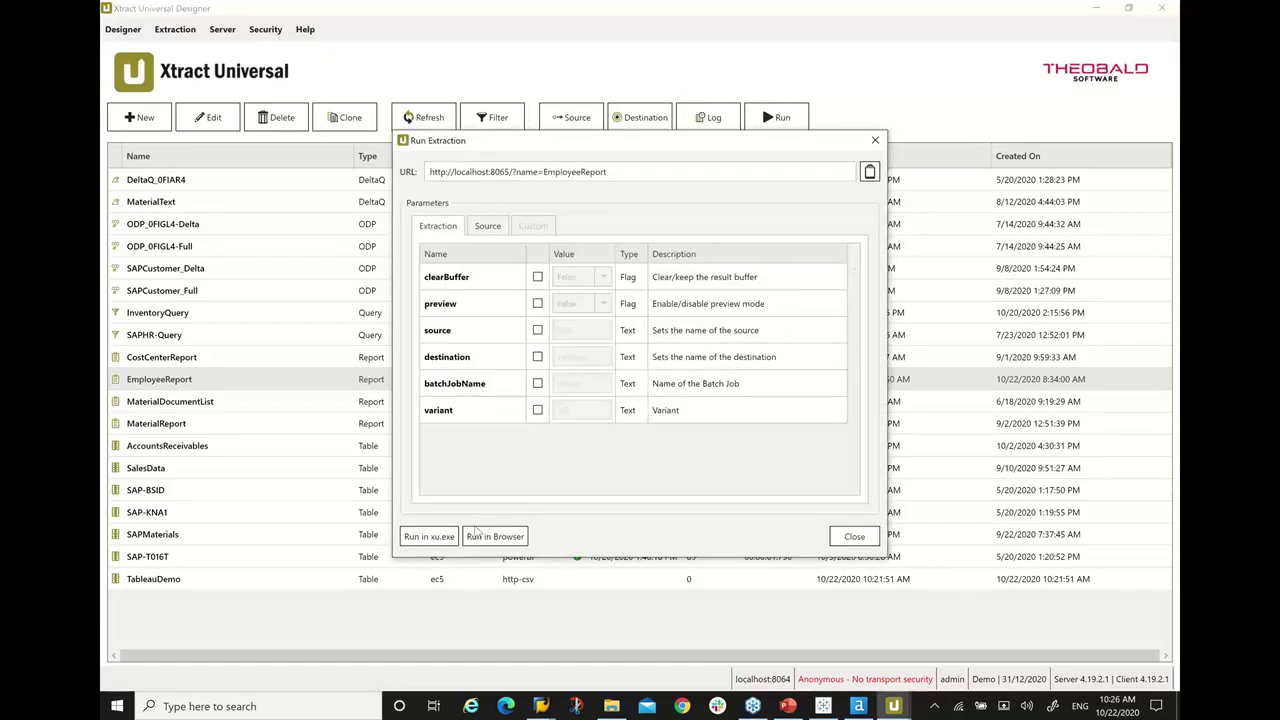
click(440, 540)
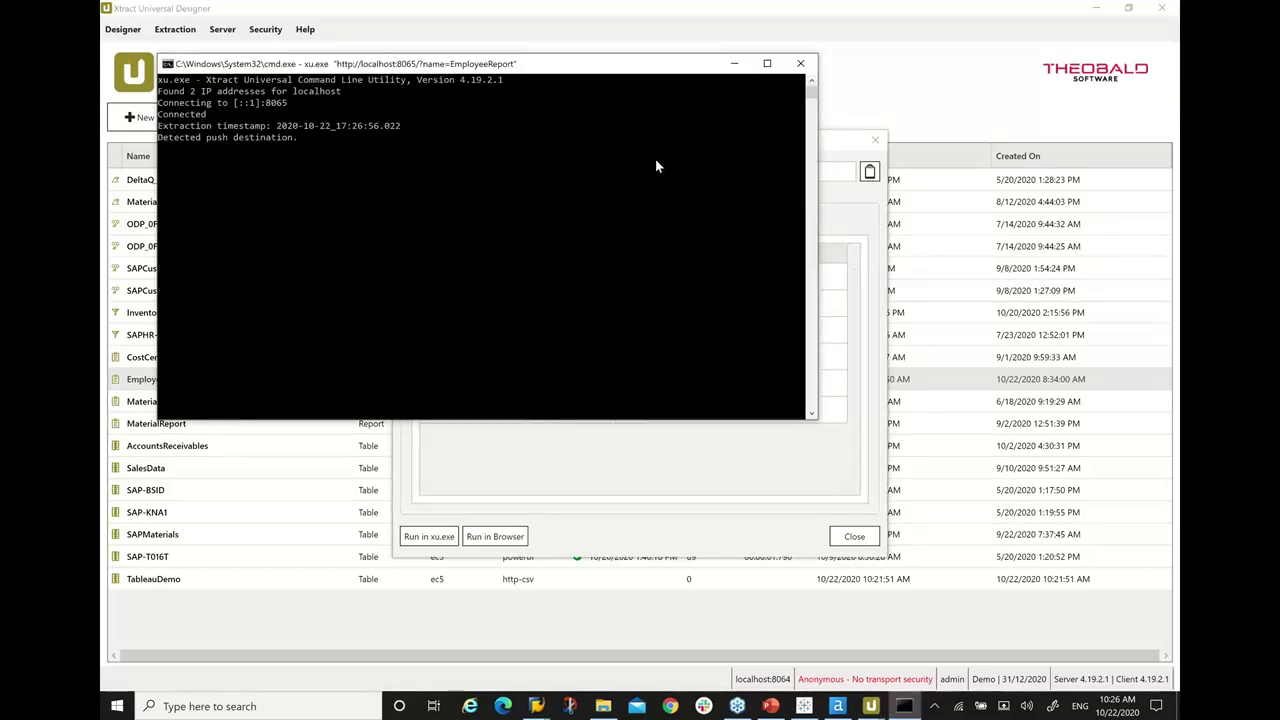
click(801, 66)
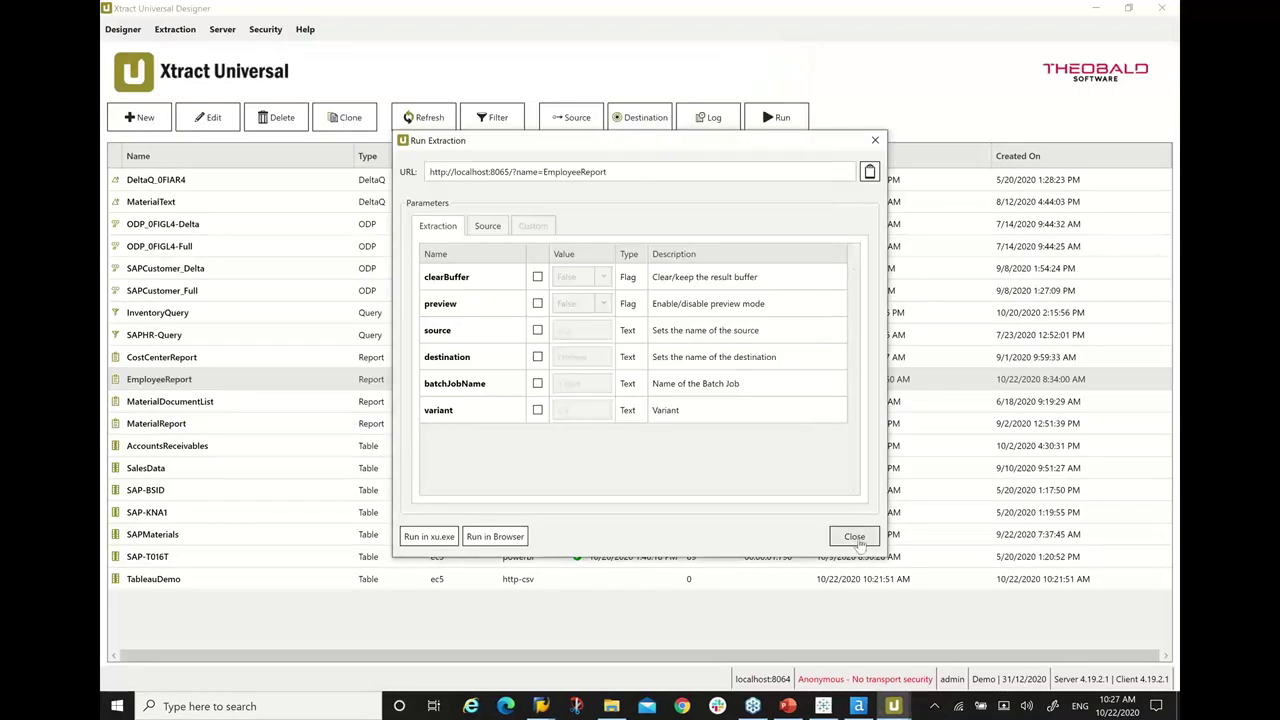
click(856, 538)
Step: Examine the tableau destination's file format, output directory and Tableau Server upload options, and leave without saving changes
click(645, 117)
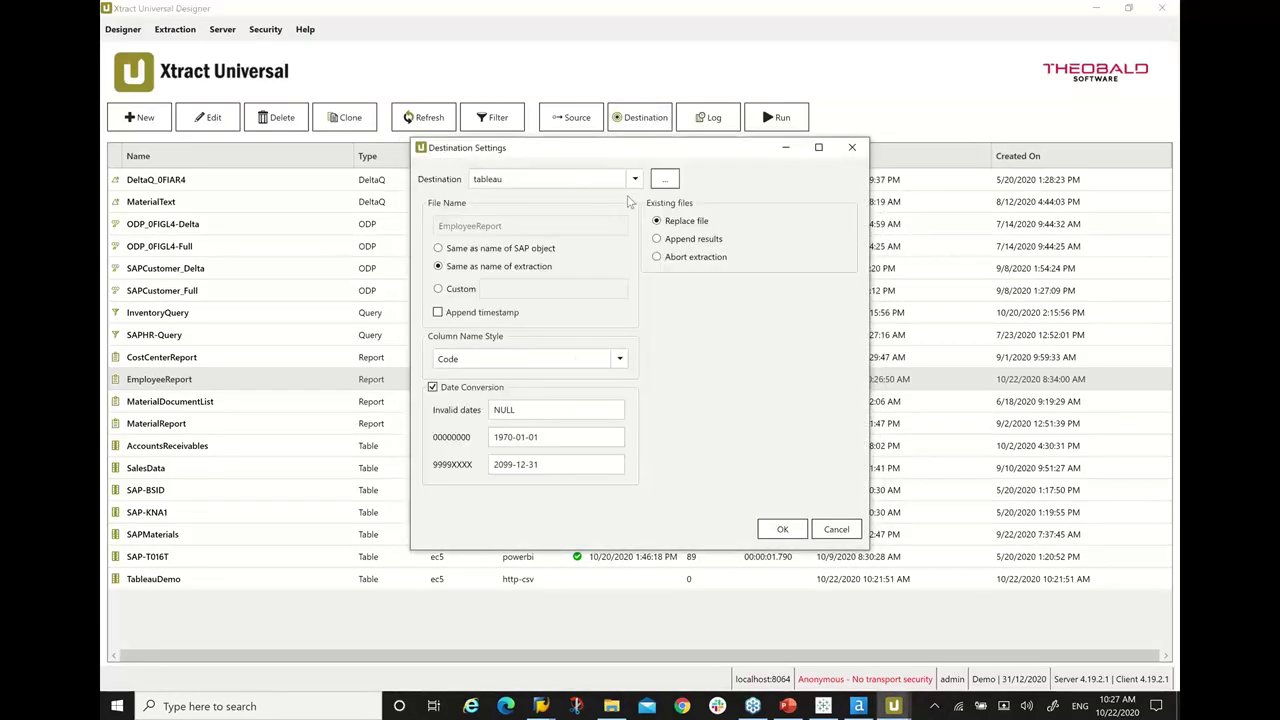
click(665, 179)
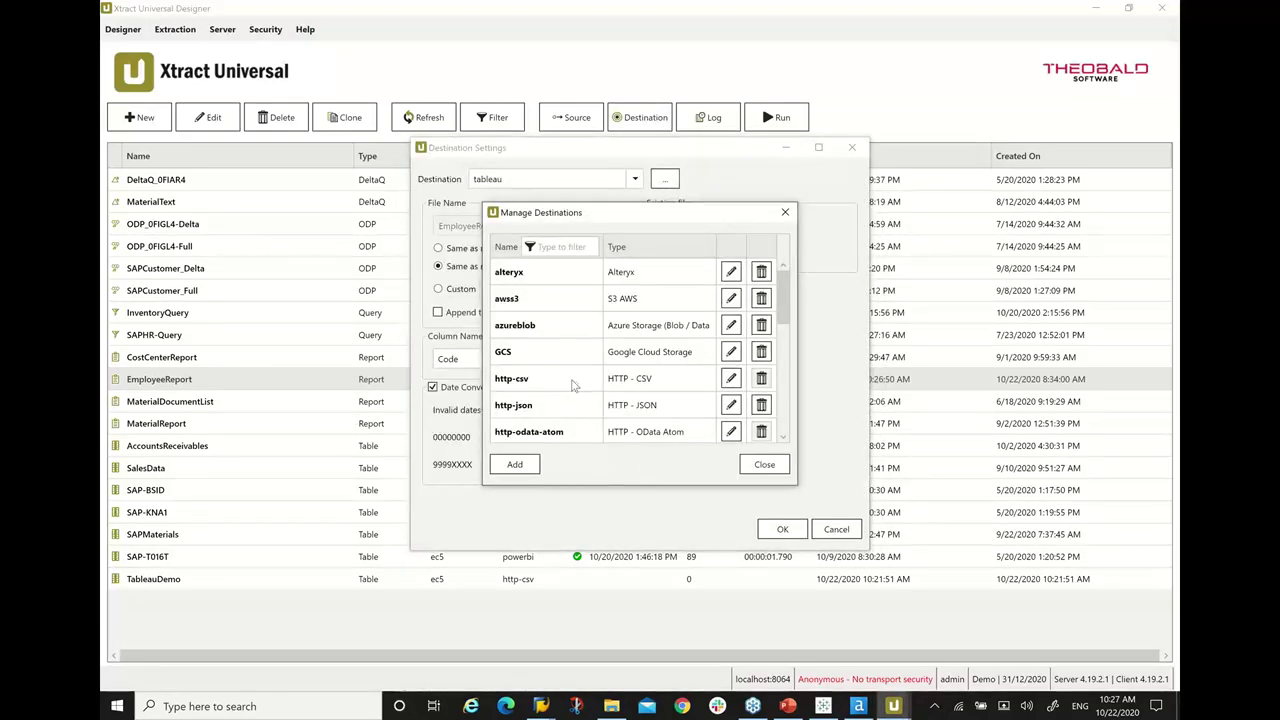
scroll(574, 386, down, 5)
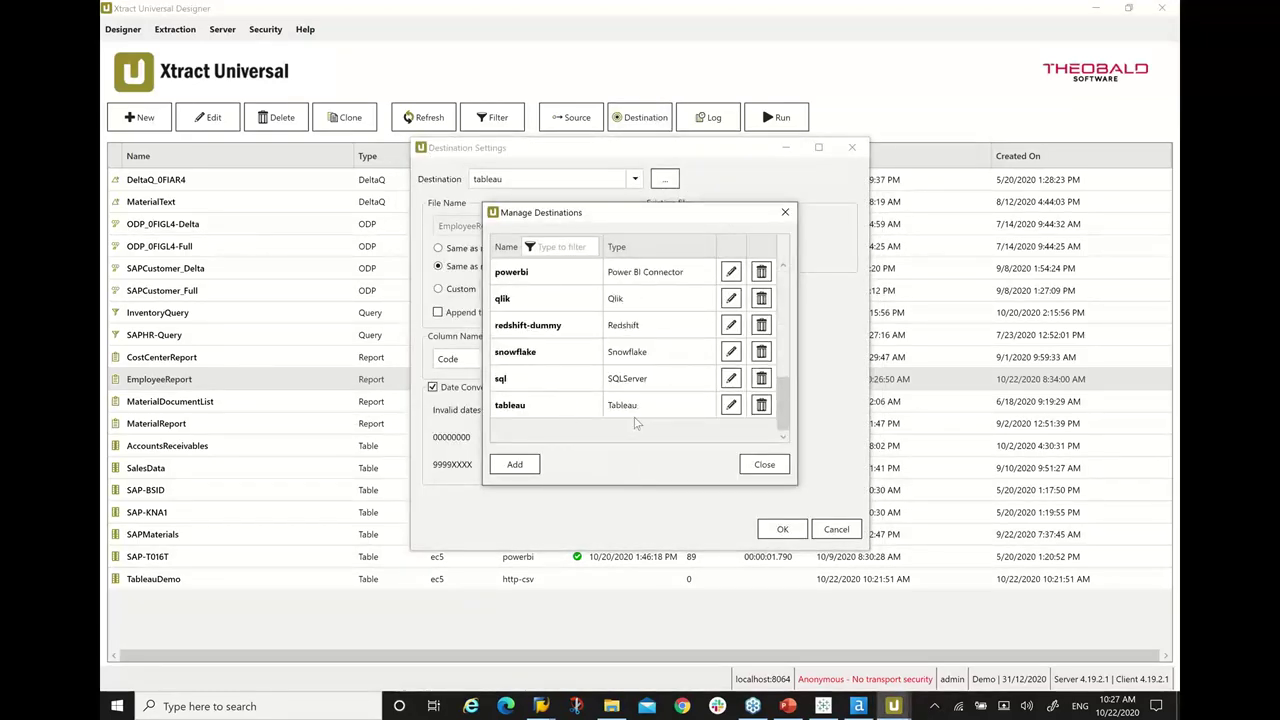
click(731, 405)
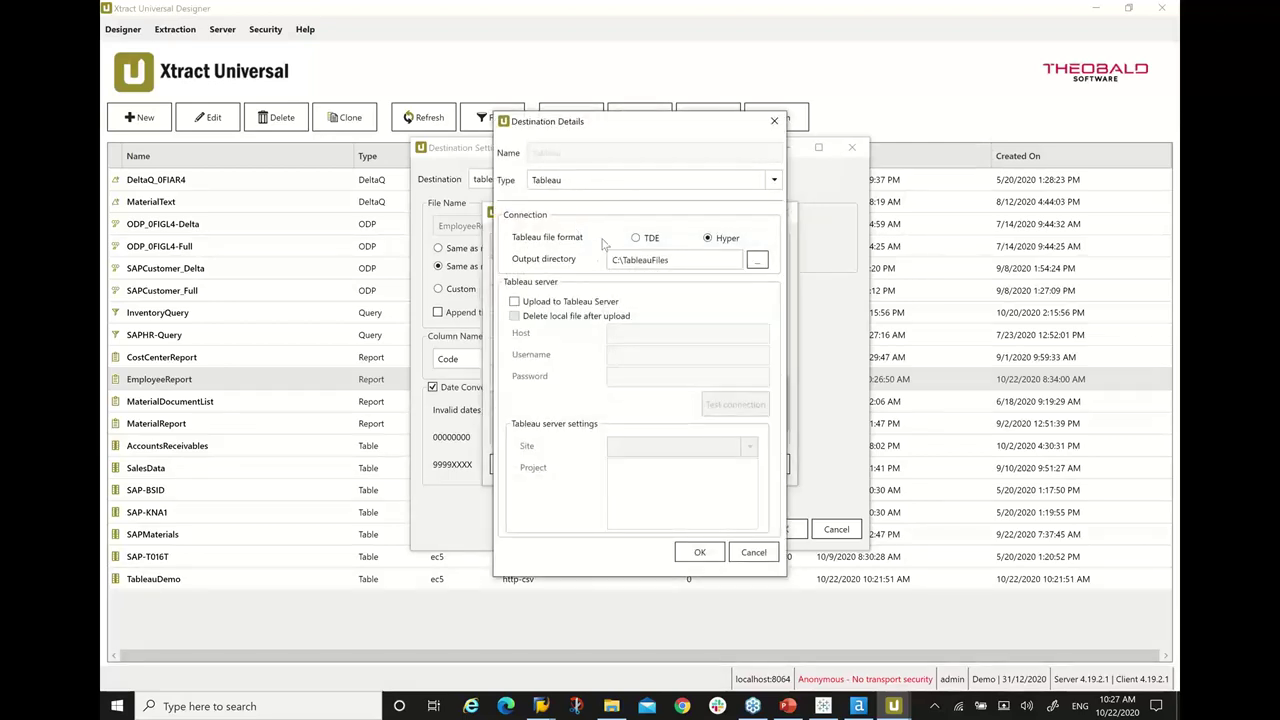
triple_click(718, 261)
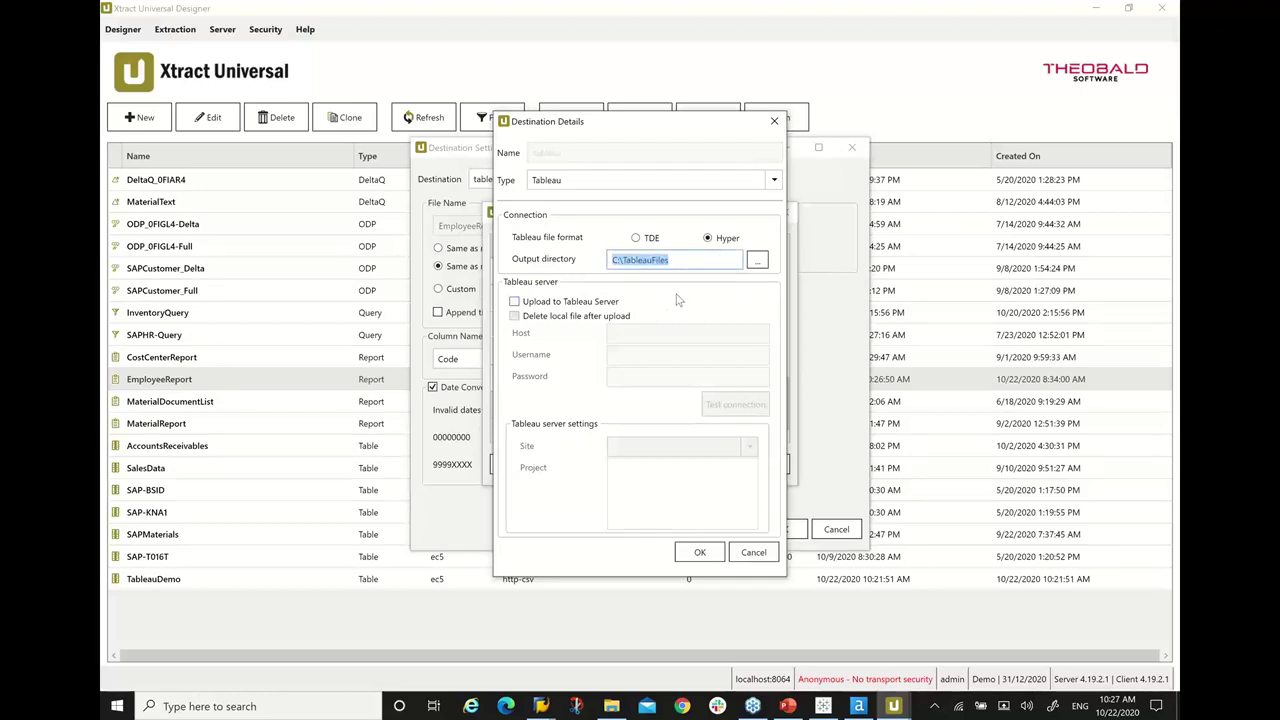
click(590, 309)
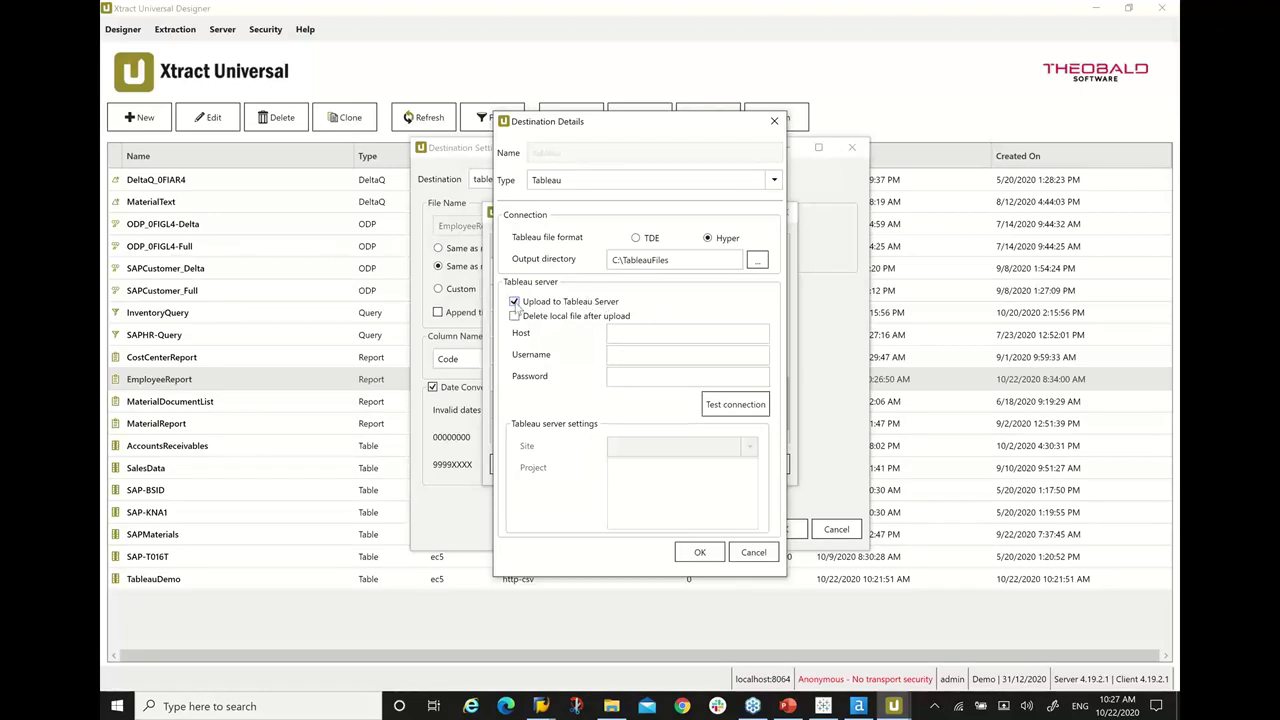
click(515, 302)
click(753, 551)
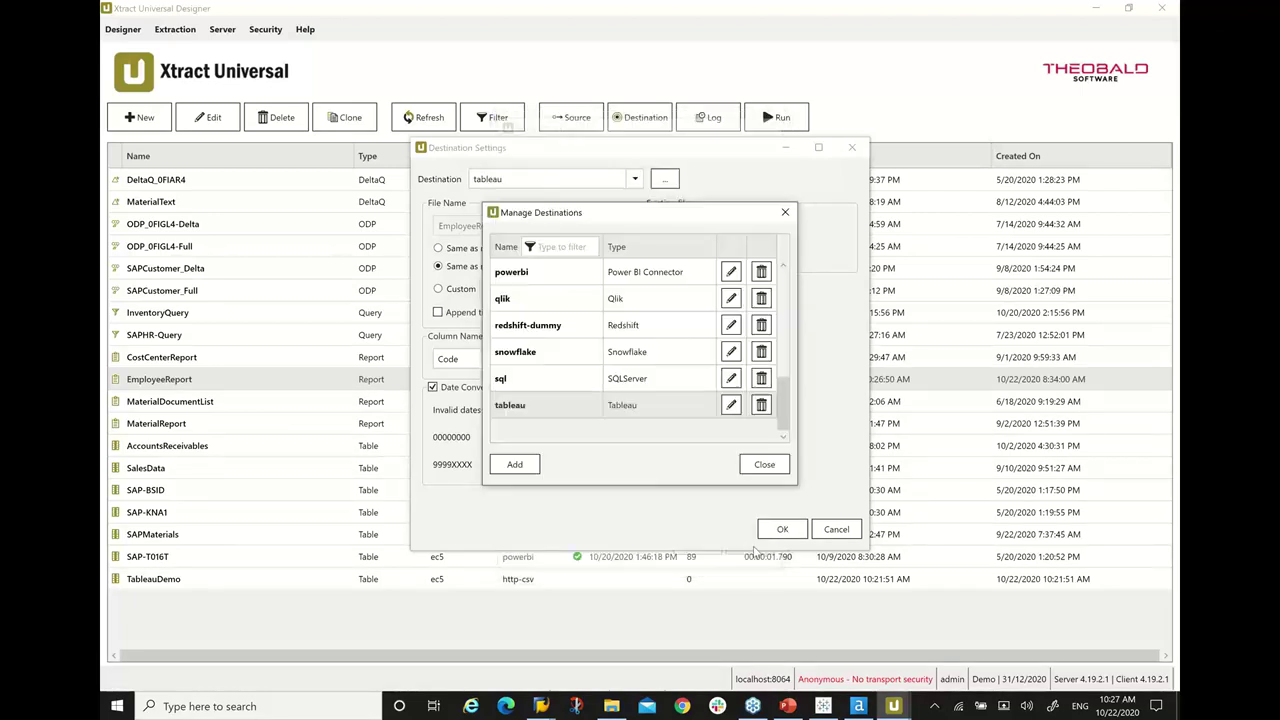
click(764, 464)
click(836, 529)
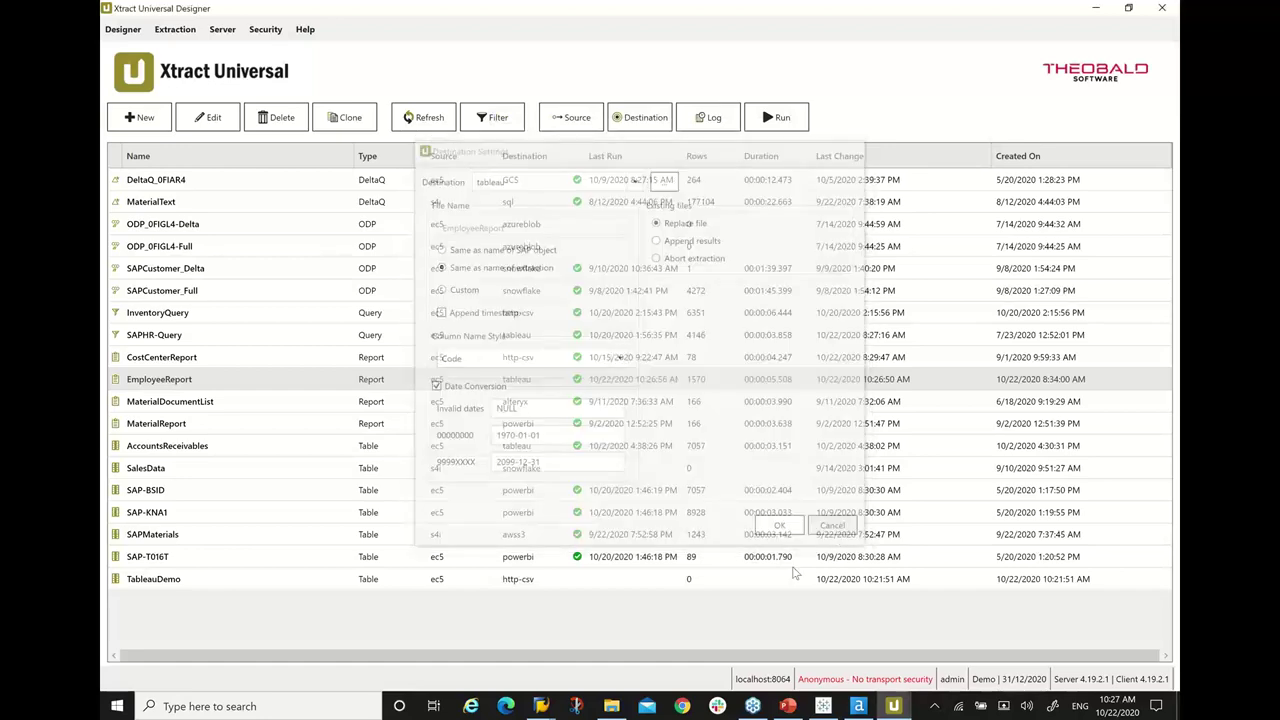
Step: Switch to File Explorer and open EmployeeReport.hyper from the C:\TableauFiles folder
click(614, 707)
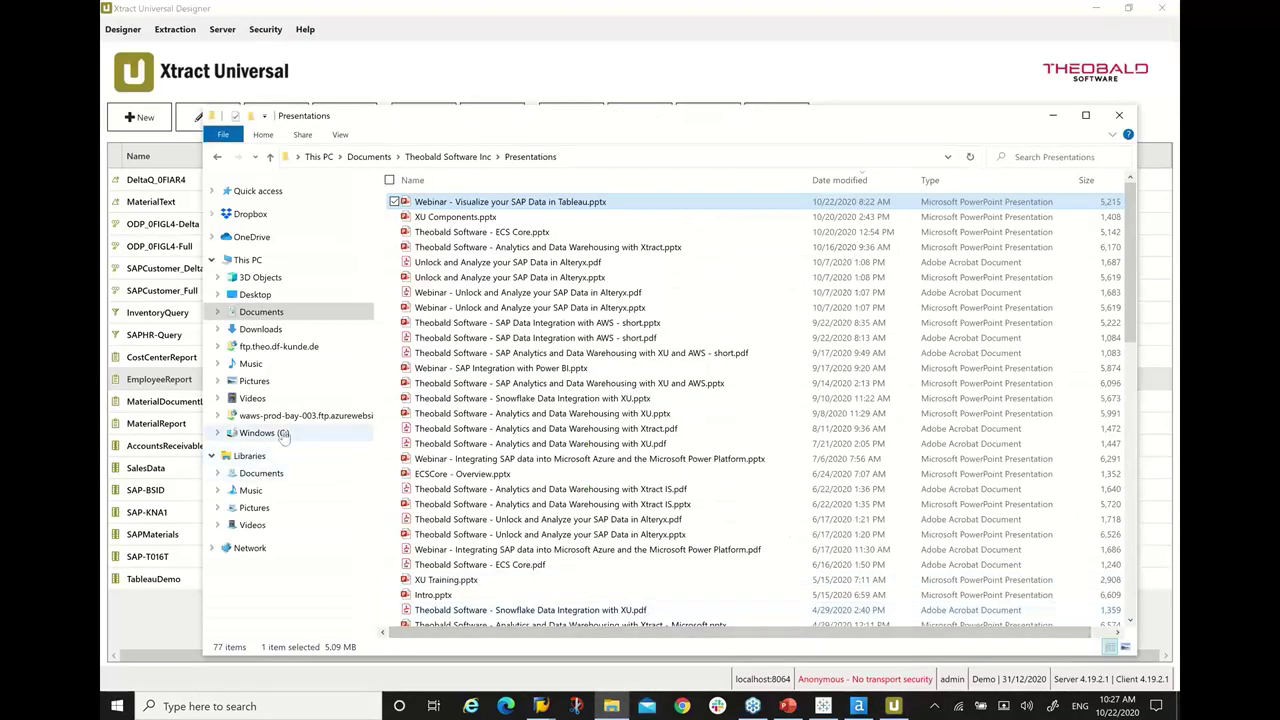
click(284, 435)
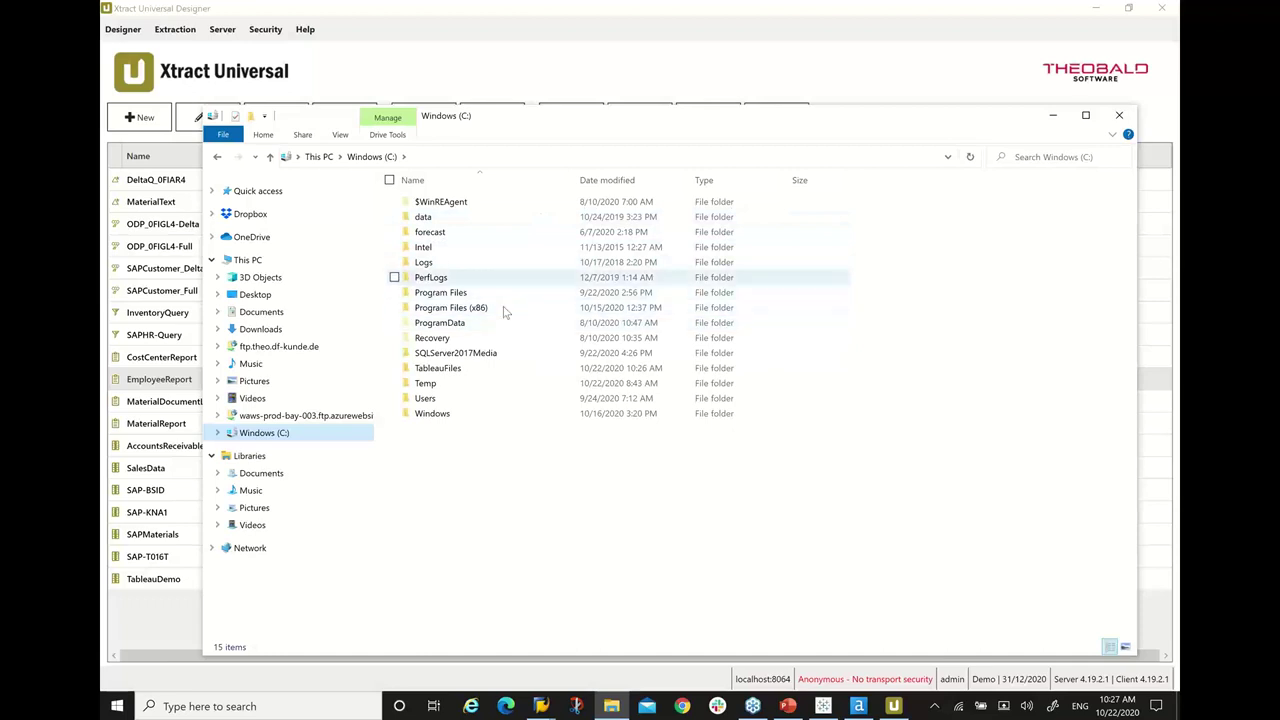
double_click(495, 368)
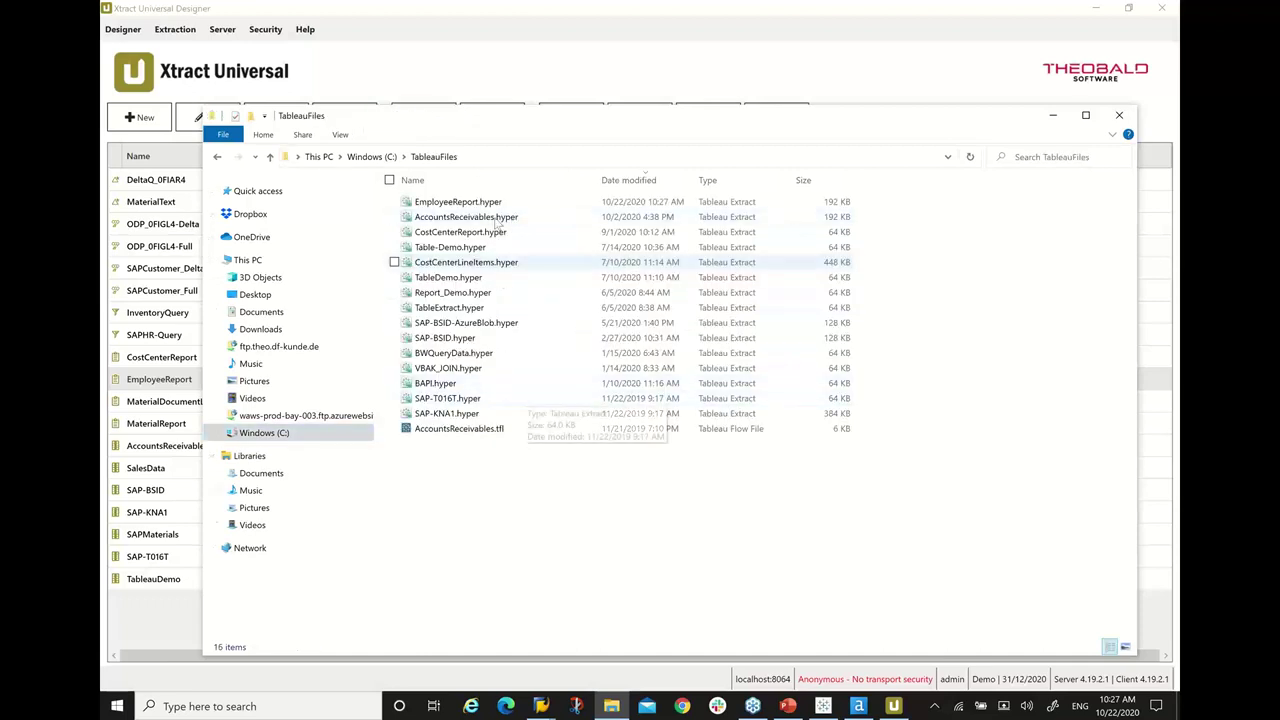
click(486, 204)
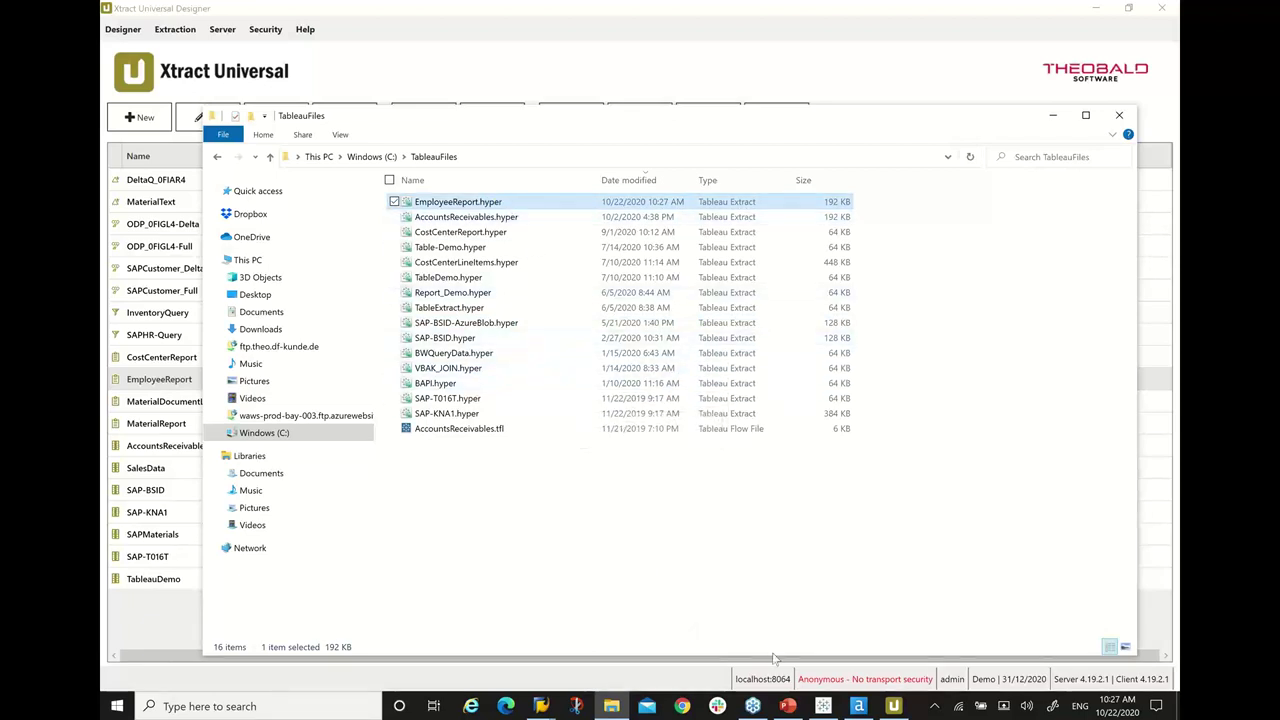
Step: Switch to the Tableau Book2 window, maximize it and look through the rows of the EmployeeReport extract
click(823, 706)
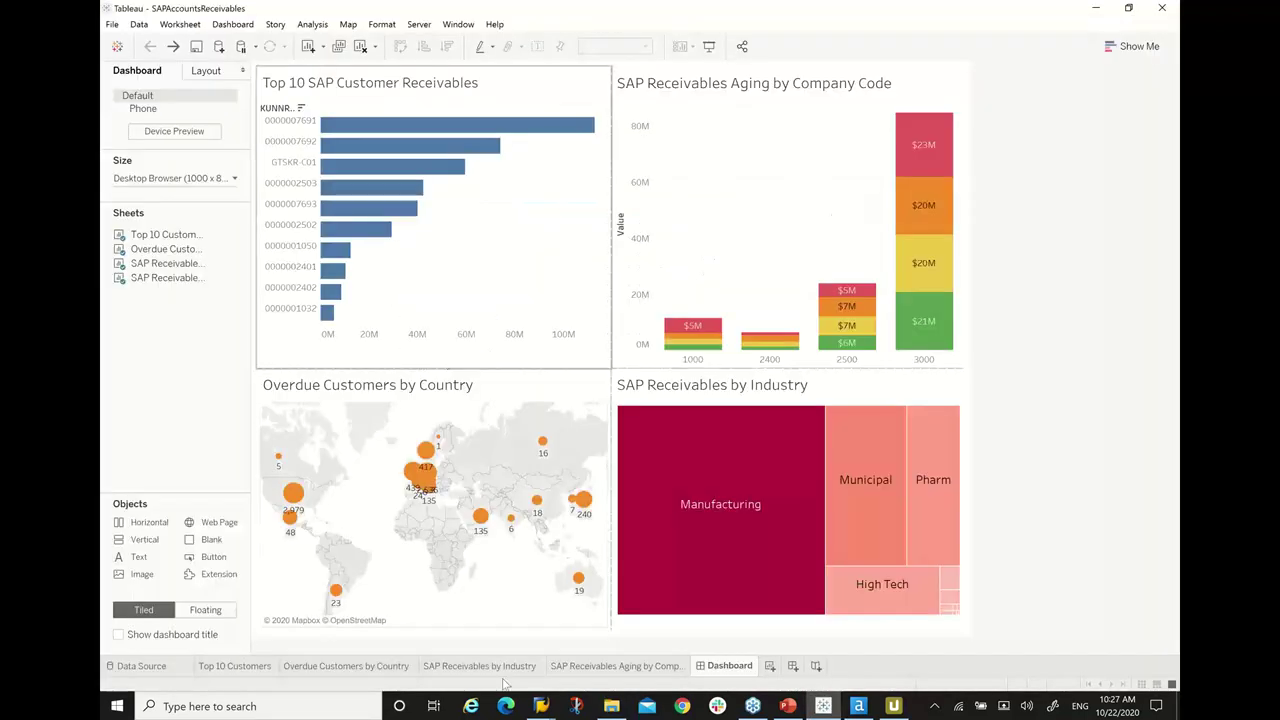
mouse_move(826, 706)
click(877, 663)
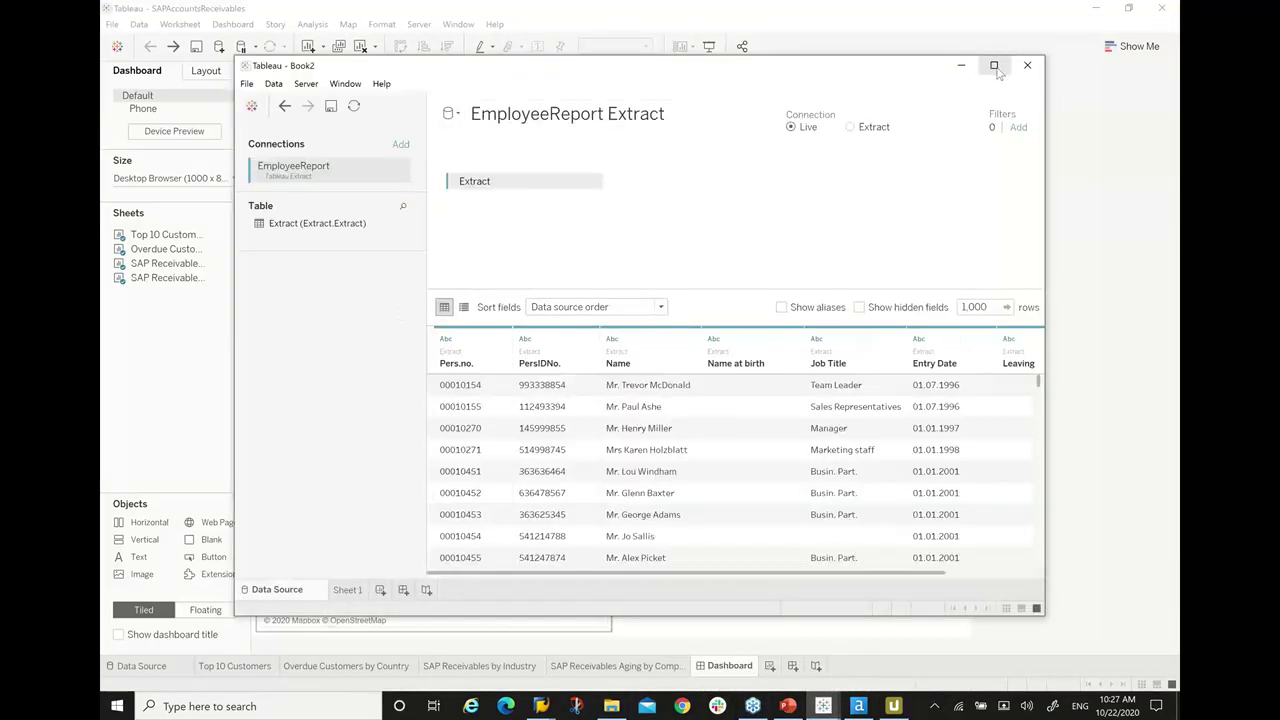
click(993, 65)
scroll(563, 495, down, 15)
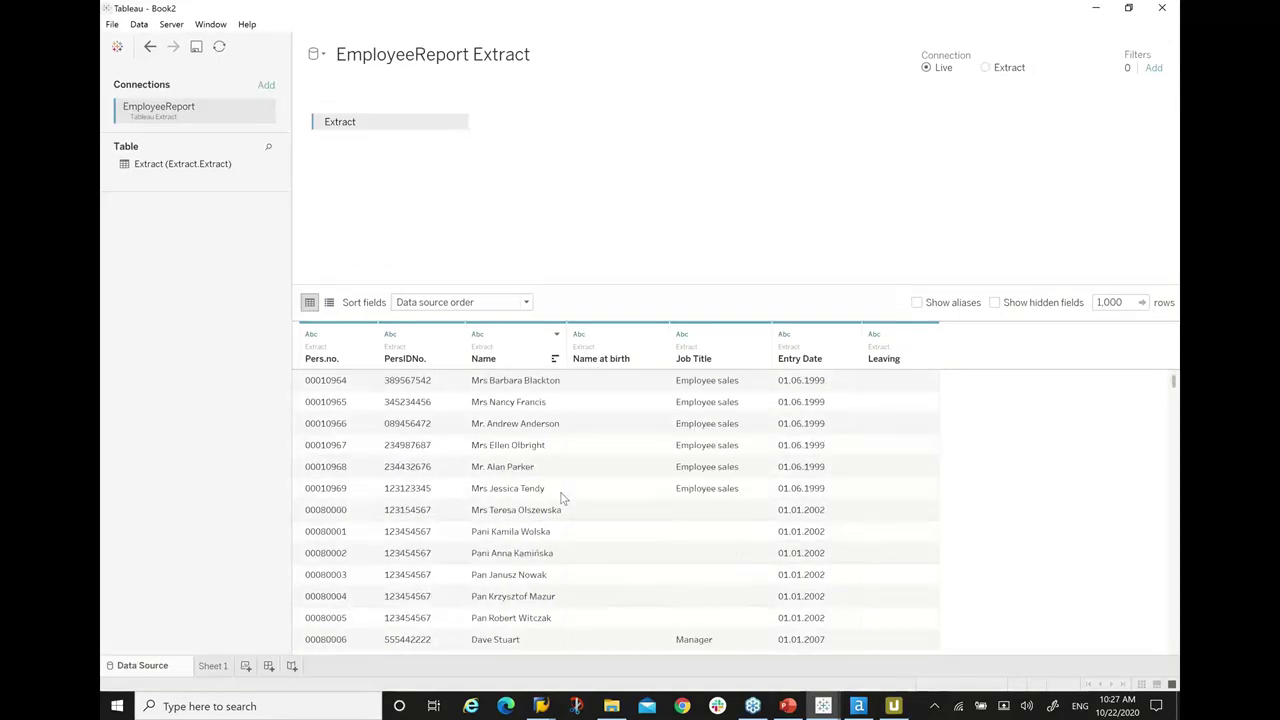
scroll(565, 500, down, 5)
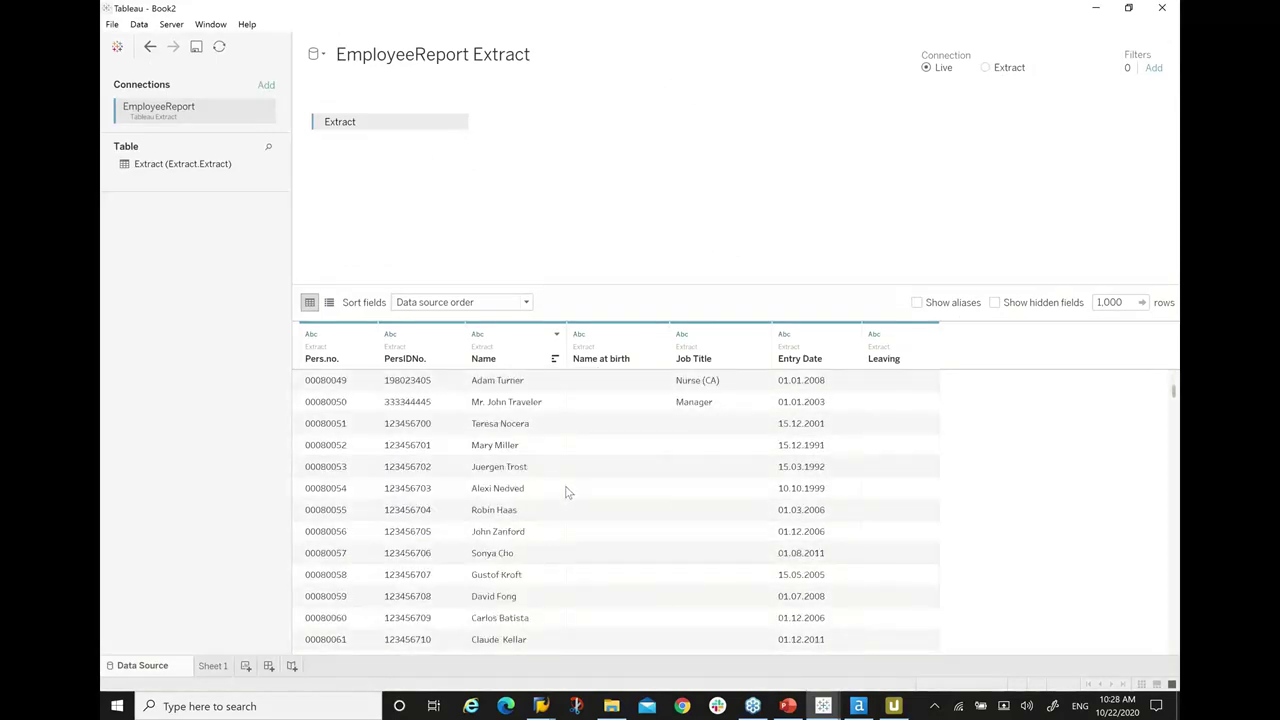
Step: Switch to the SAPAccountsReceivables workbook, examine its data source and return to its dashboard
click(823, 706)
click(808, 672)
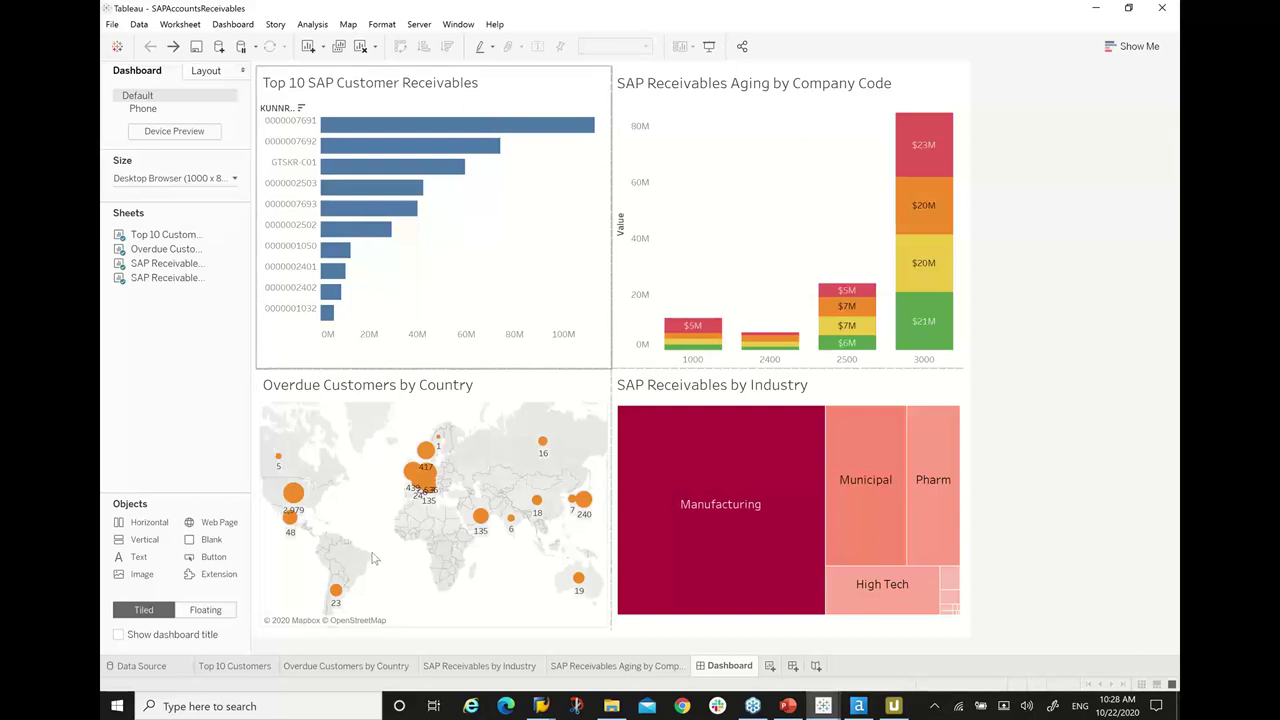
click(145, 667)
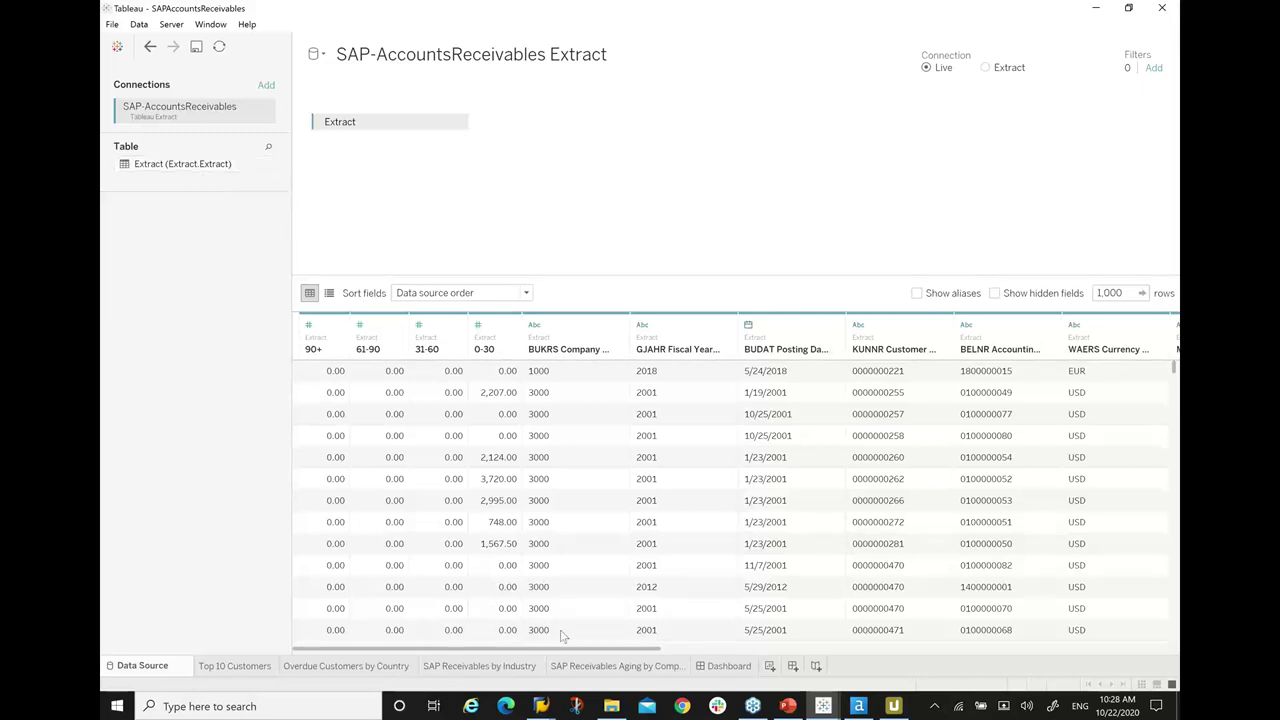
mouse_move(570, 653)
mouse_down()
mouse_move(805, 645)
mouse_move(545, 655)
mouse_up()
click(728, 665)
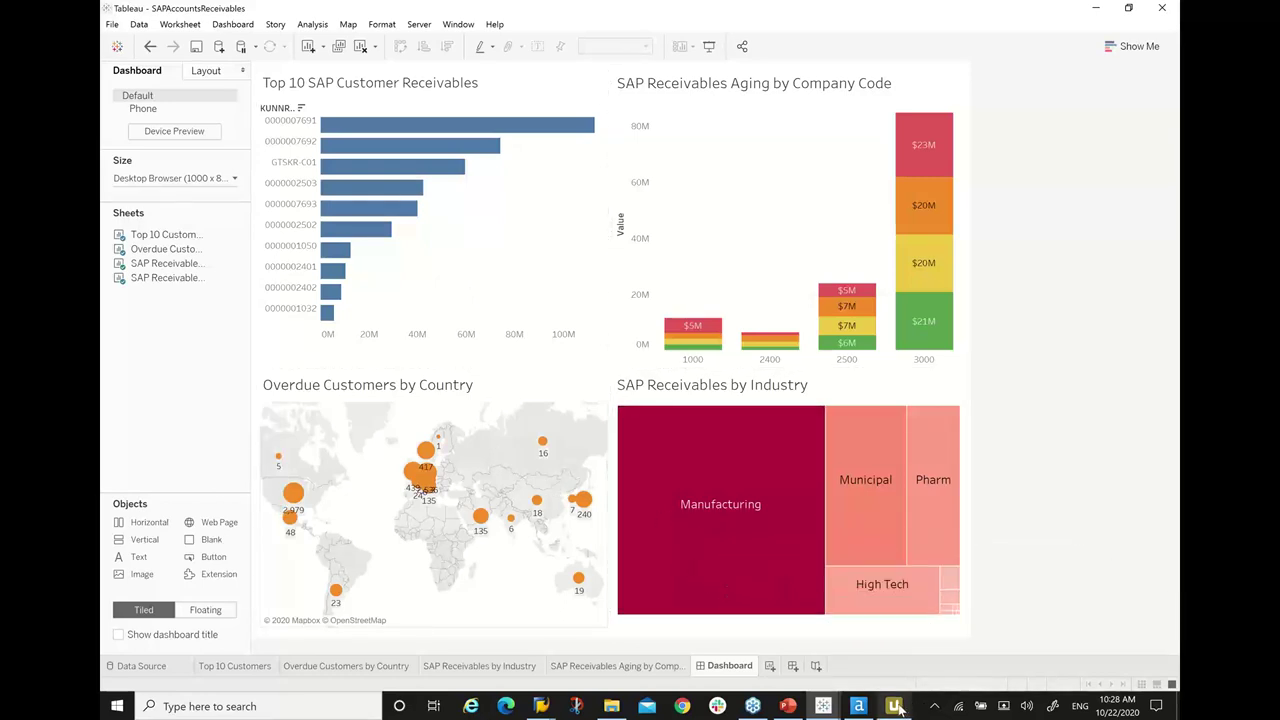
Step: Switch to PowerPoint, start the slide show from the Data Warehouse slide and advance to Solution #3 – For the Alteryx User
mouse_move(881, 704)
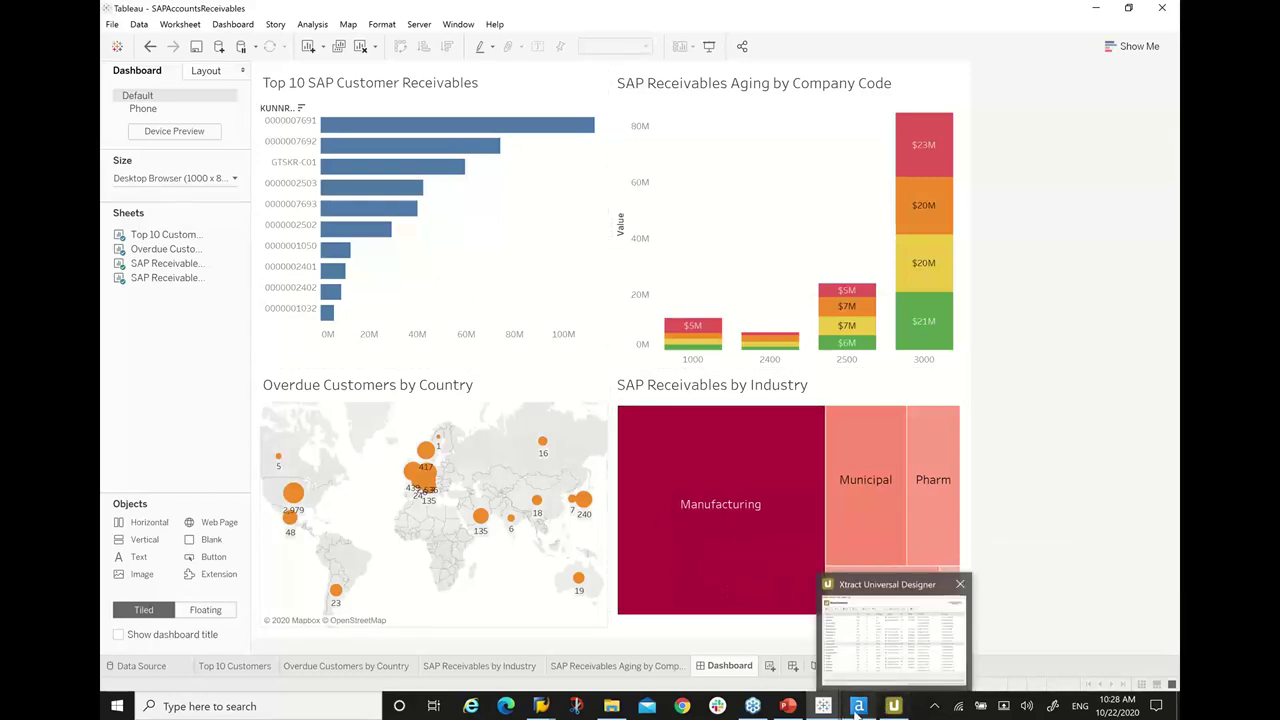
click(789, 707)
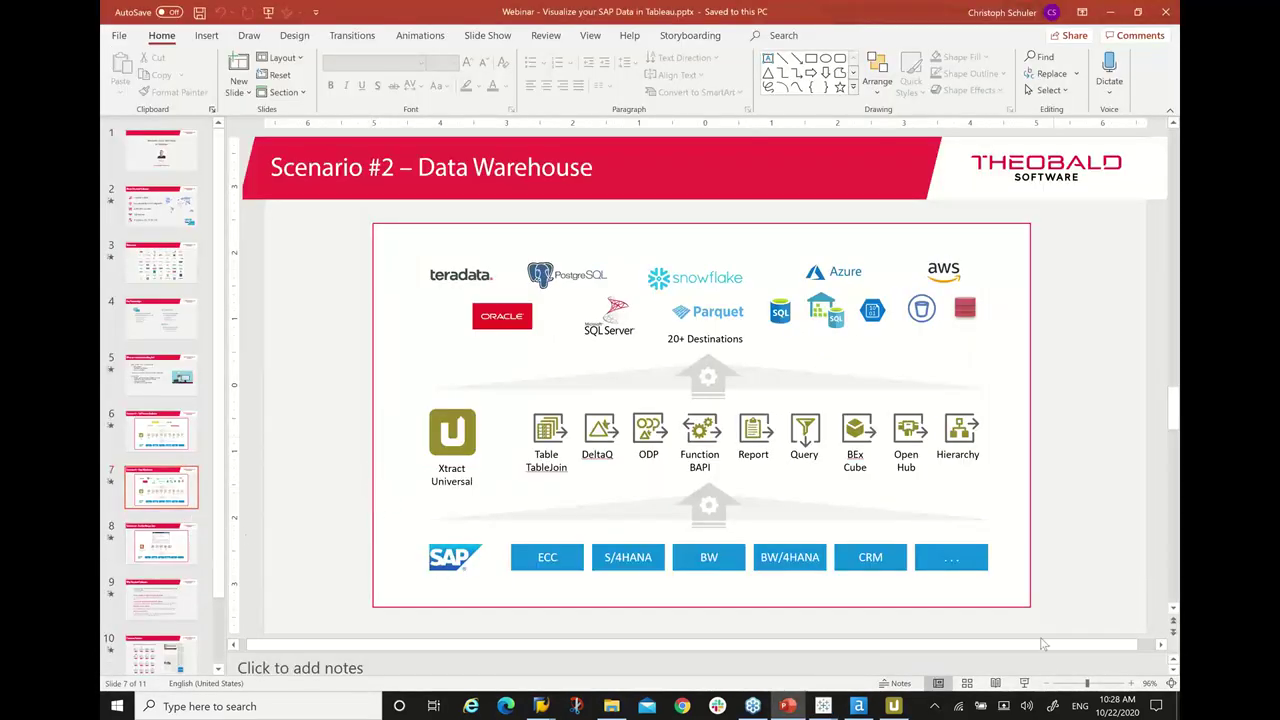
click(1024, 683)
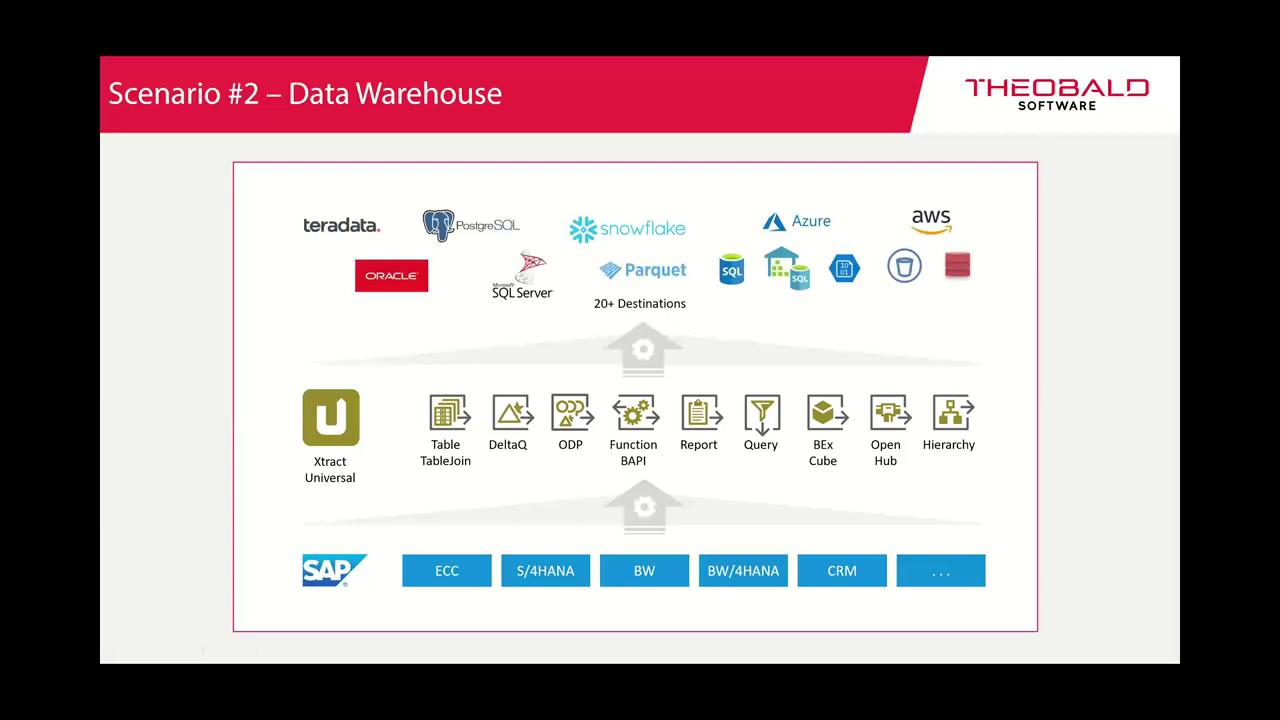
key(Right)
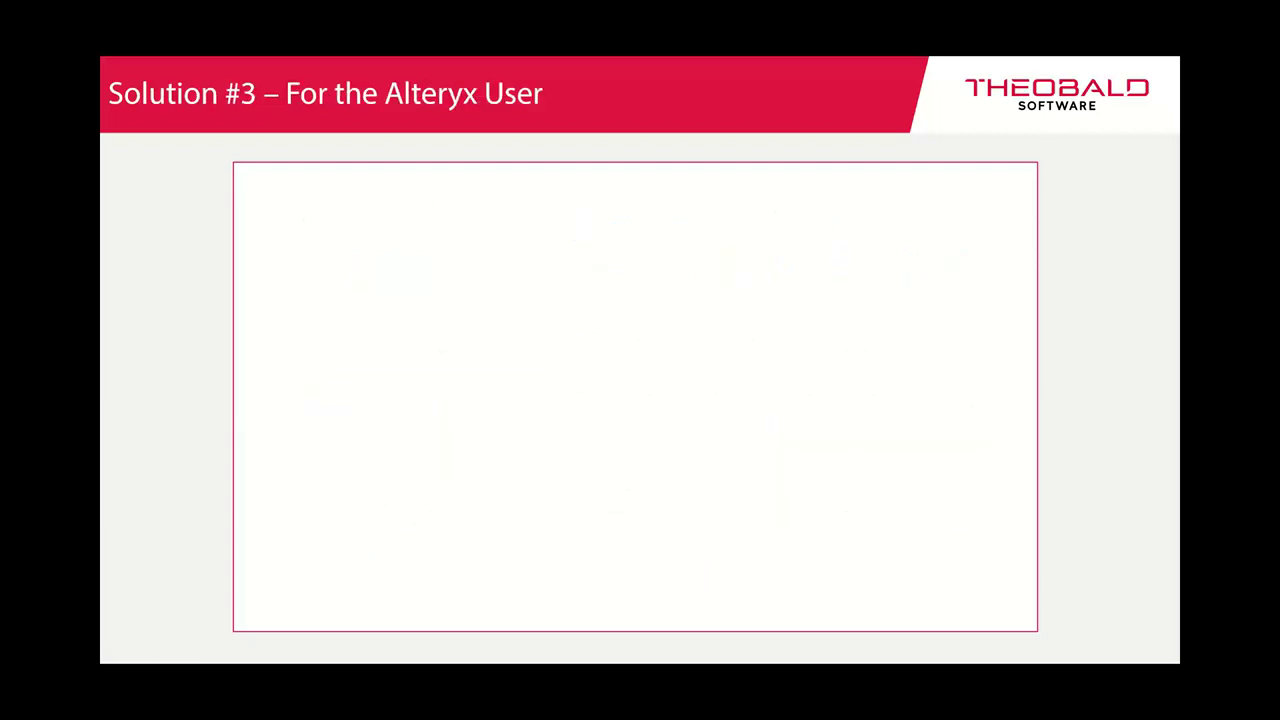
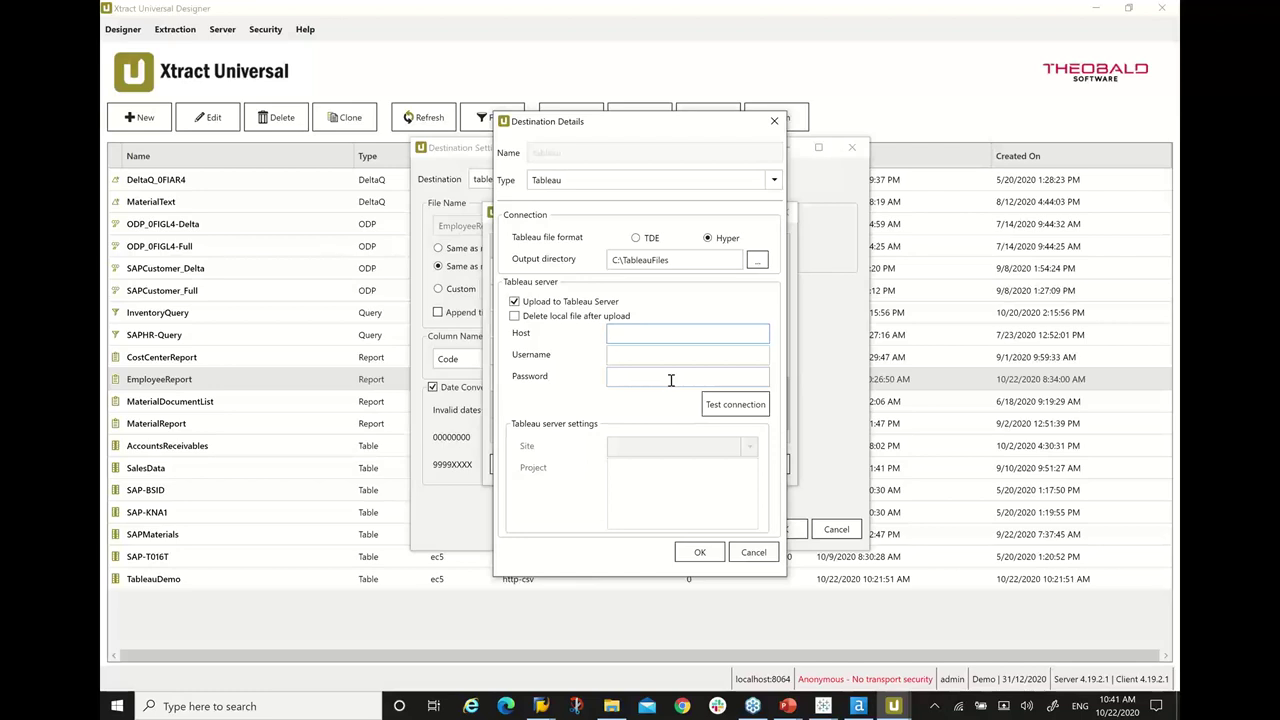
Step: Close the Tableau destination details, the destination list and the EmployeeReport destination settings without saving
click(753, 552)
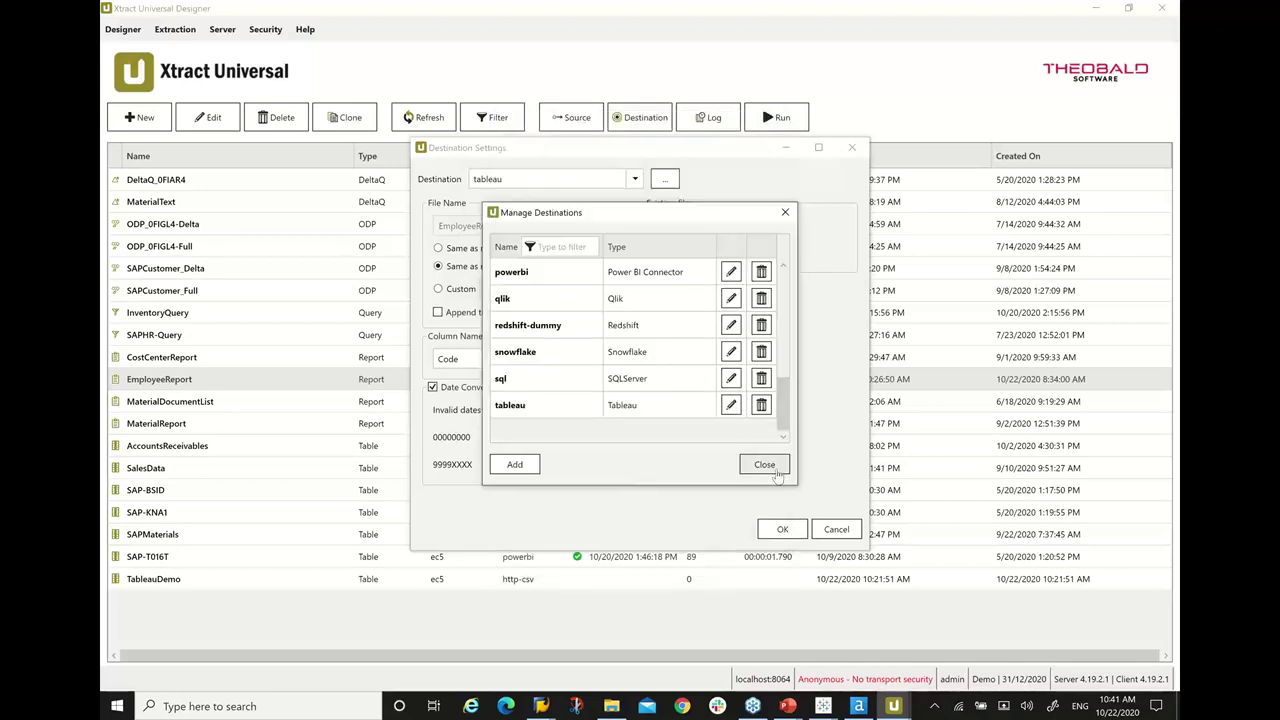
click(761, 461)
click(838, 529)
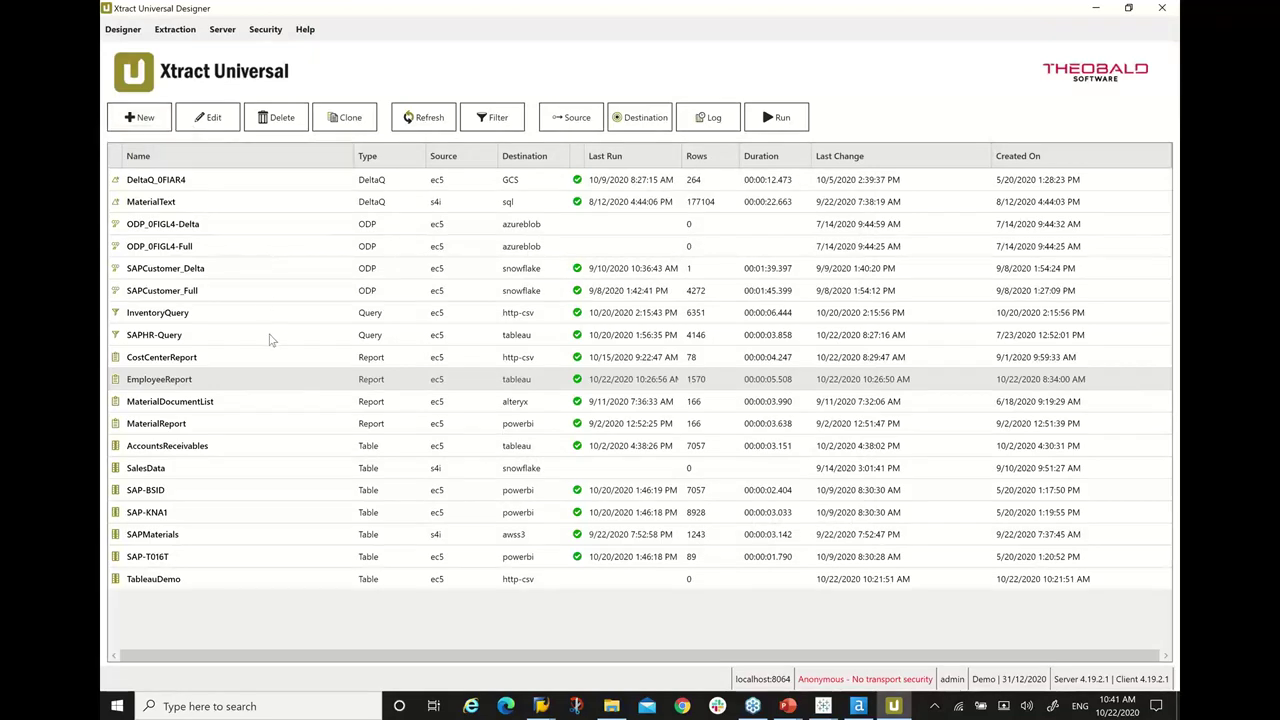
Step: Open the AccountsReceivables extraction and examine the function module and package size in its extraction settings
click(291, 449)
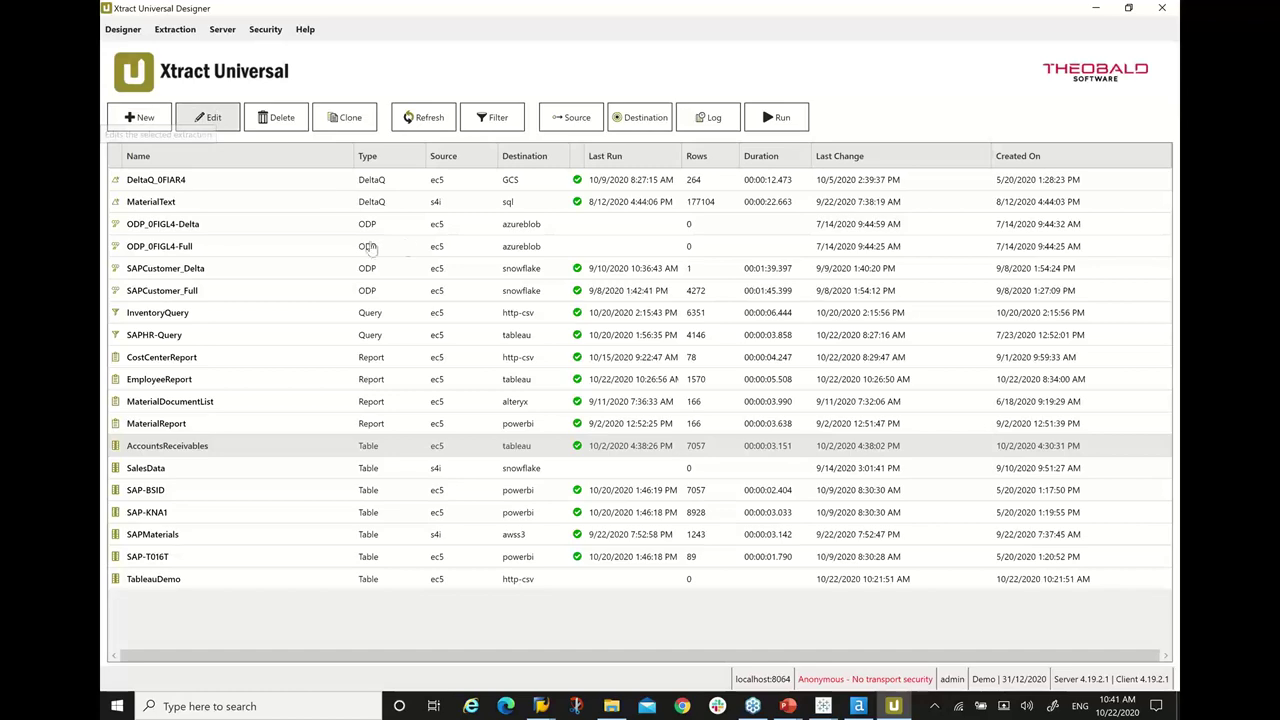
key(Return)
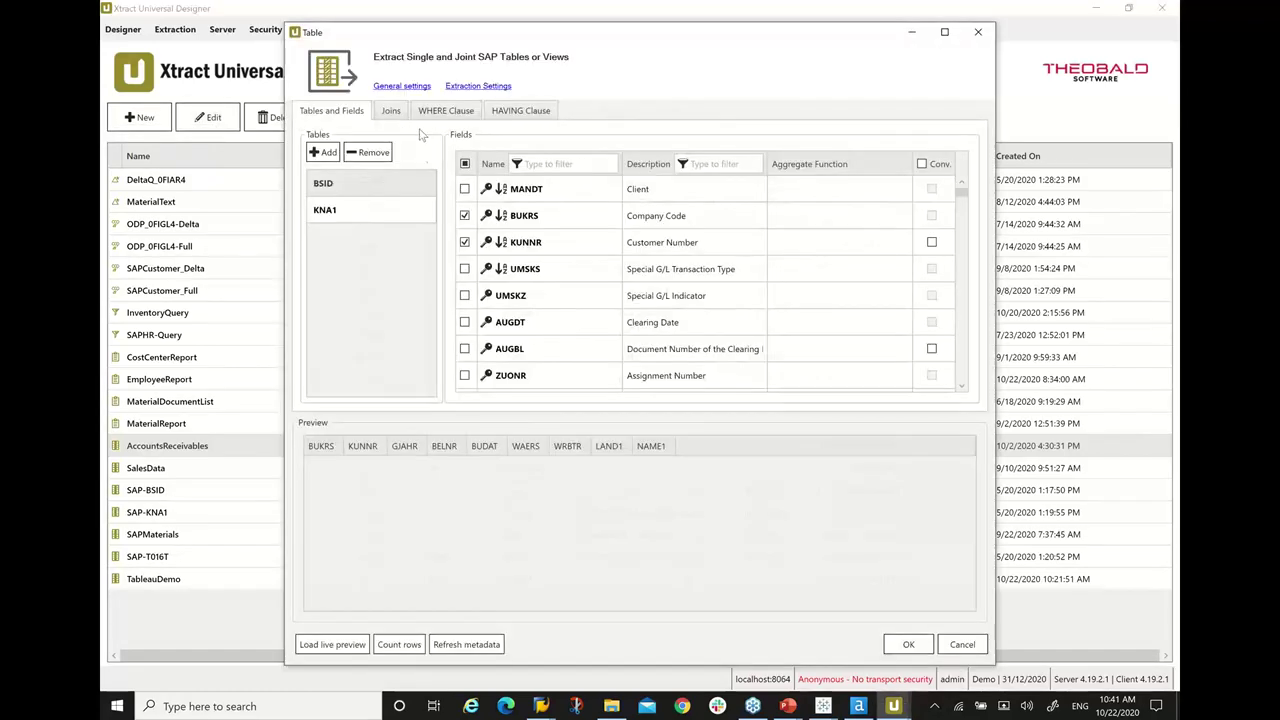
click(480, 87)
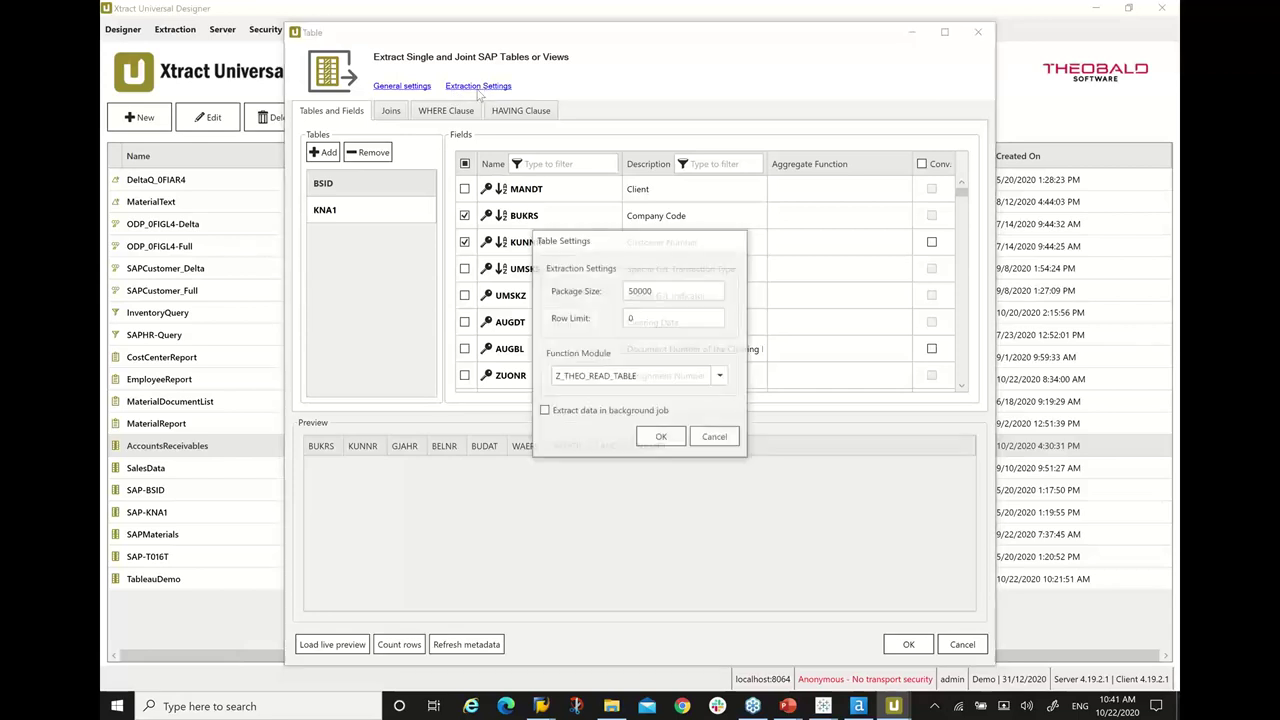
double_click(665, 378)
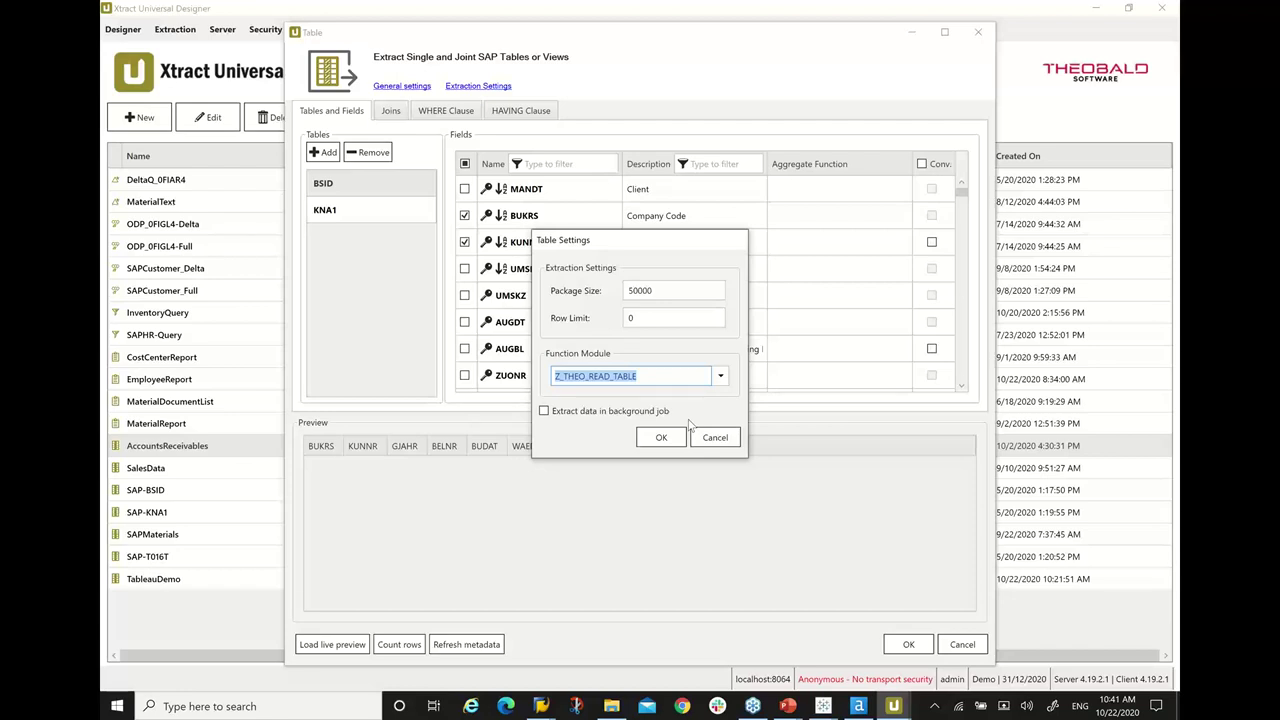
double_click(678, 290)
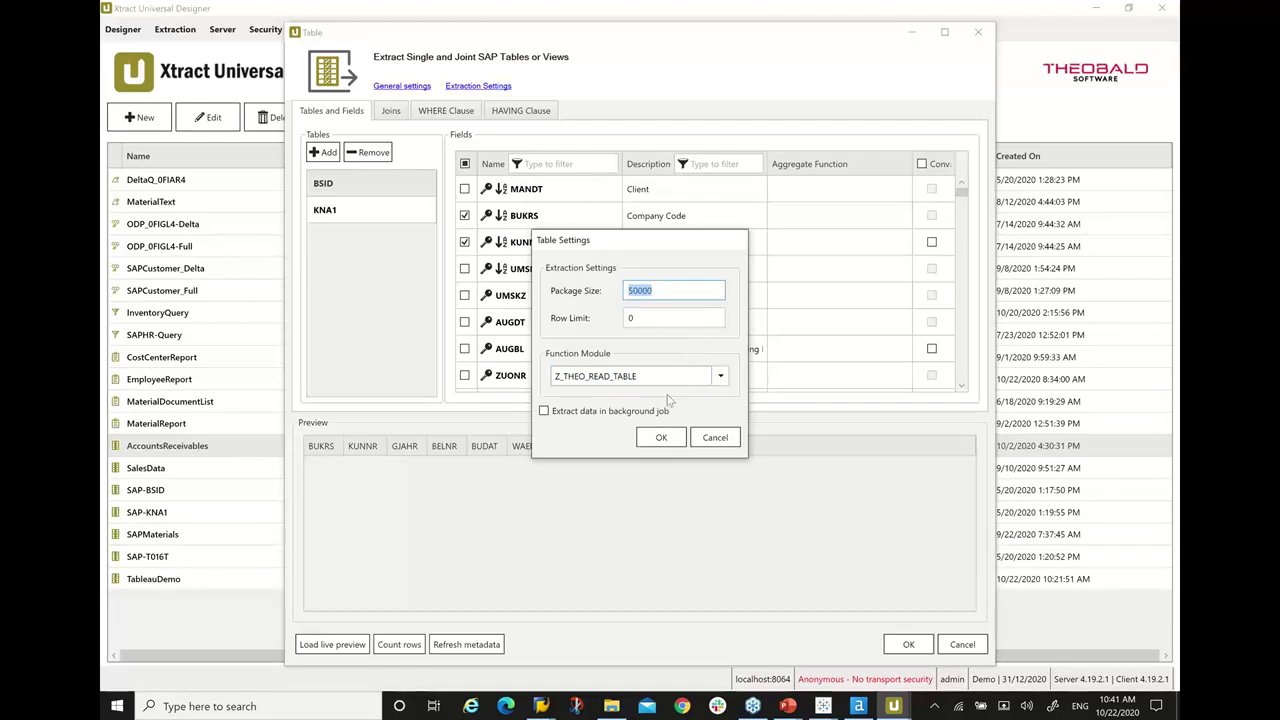
Step: Try enabling background job extraction, review the available function modules, and leave the AccountsReceivables extraction without saving
click(585, 414)
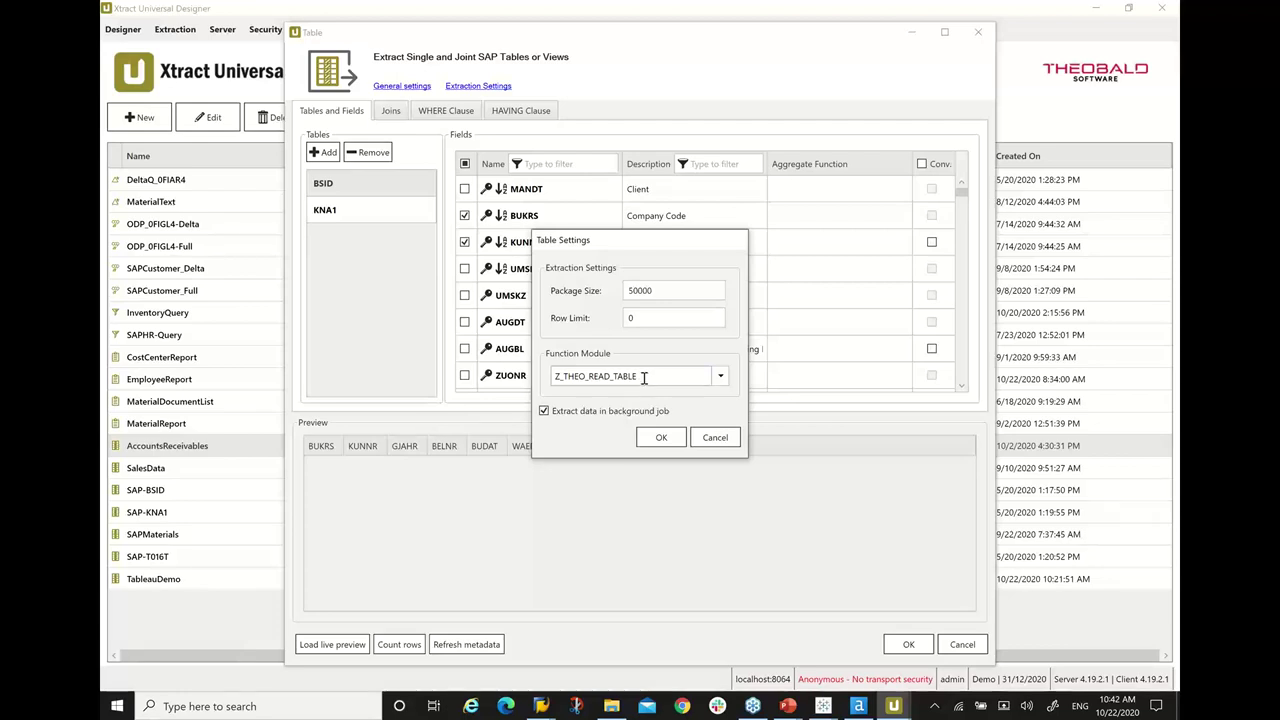
click(720, 376)
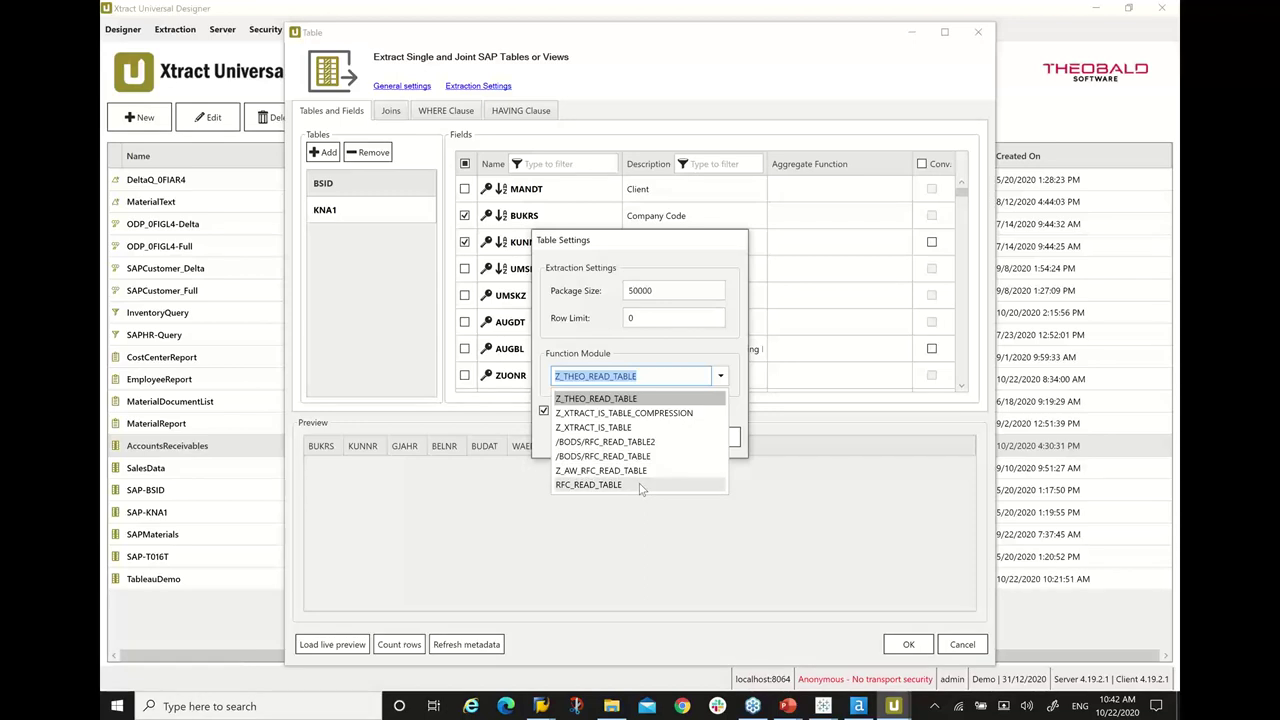
click(650, 377)
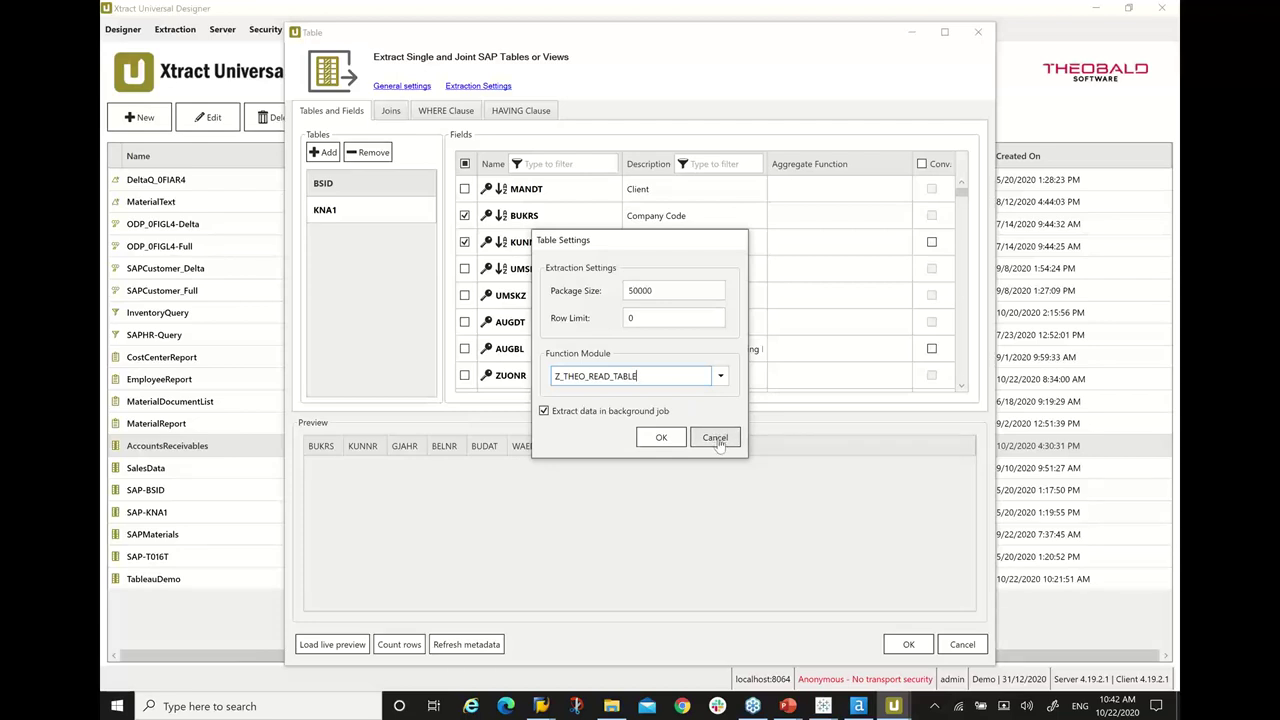
click(716, 437)
drag(593, 32, 542, 24)
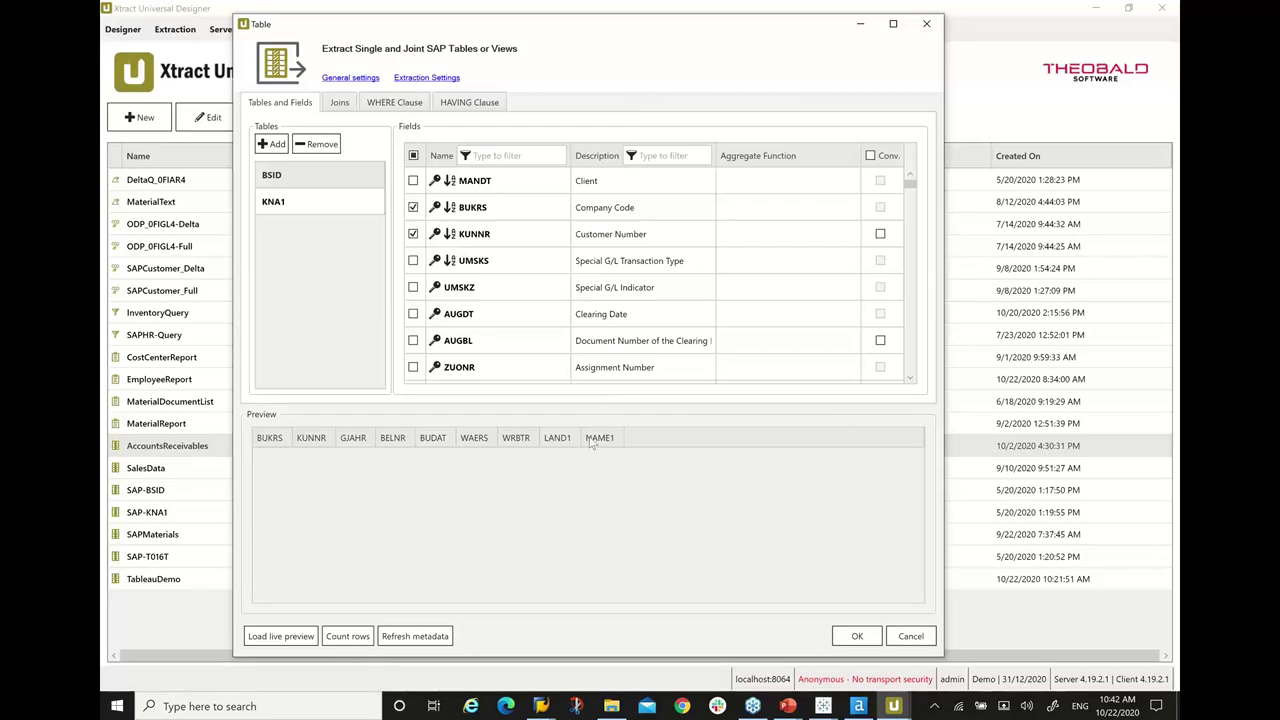
click(911, 636)
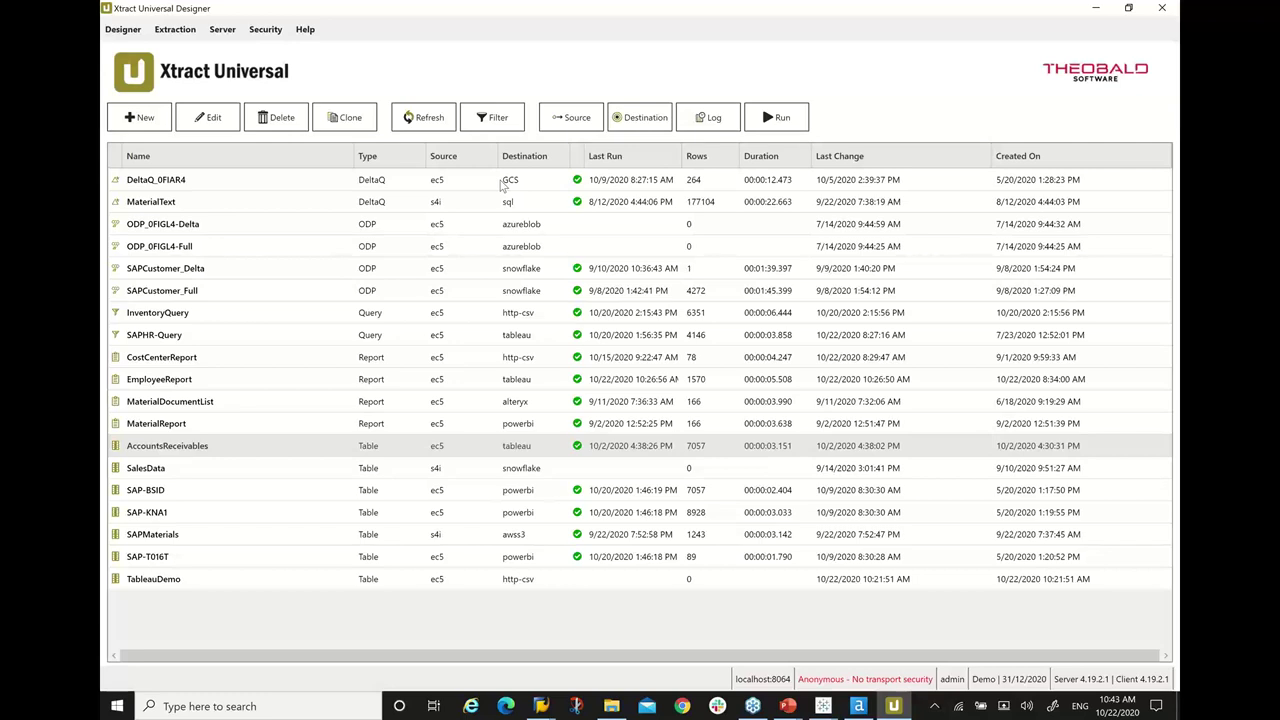
Step: Disconnect the Designer from its server, review the saved XU servers, and reconnect to localhost:8064 with anonymous authentication
click(124, 29)
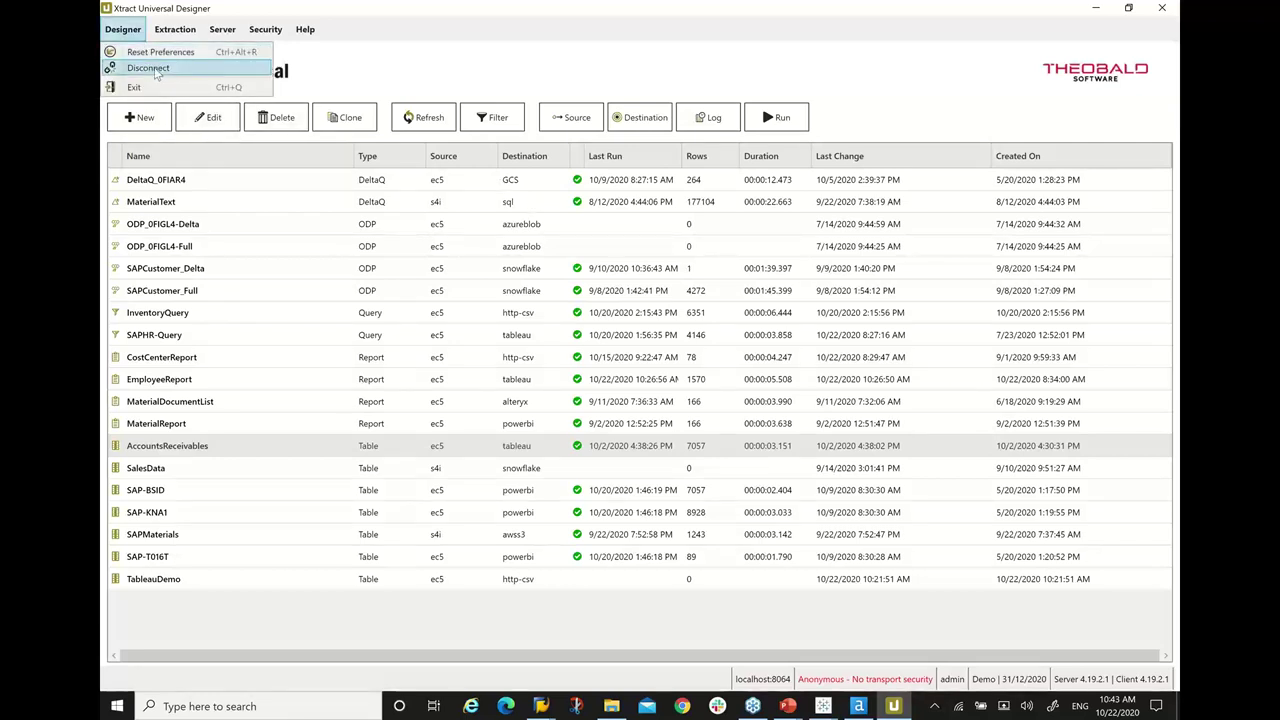
click(148, 68)
drag(685, 231, 682, 210)
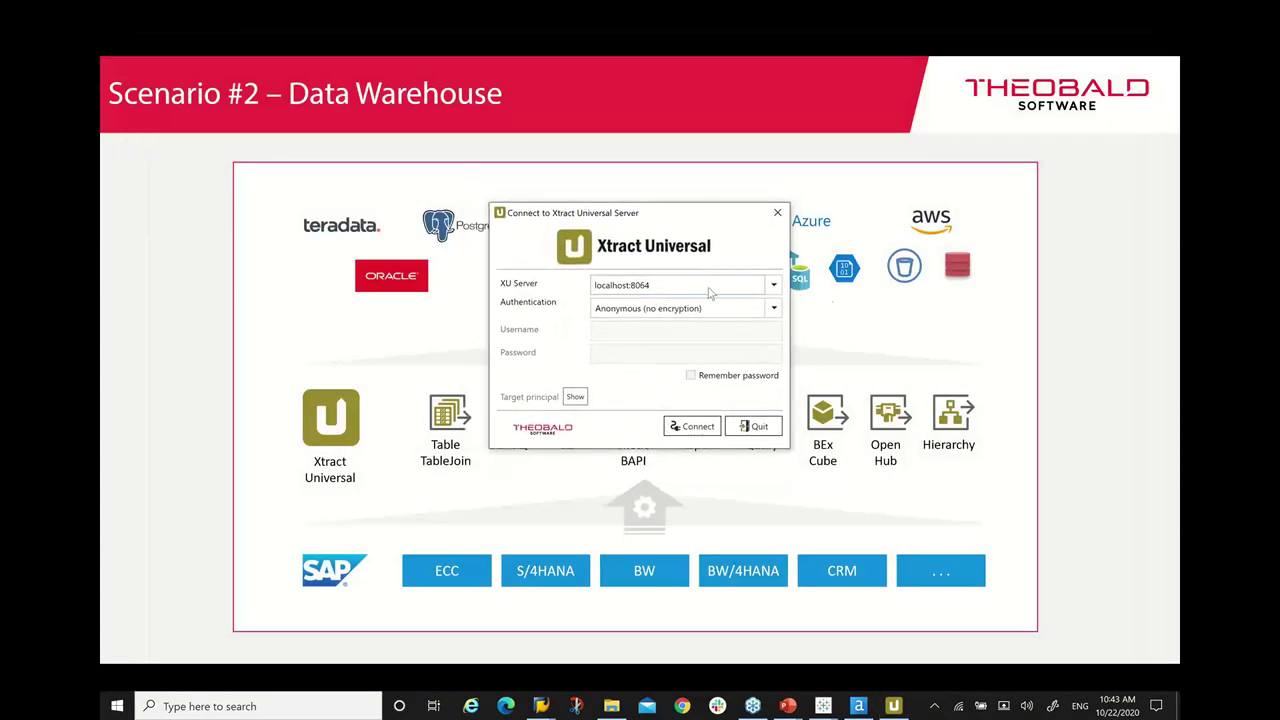
click(775, 288)
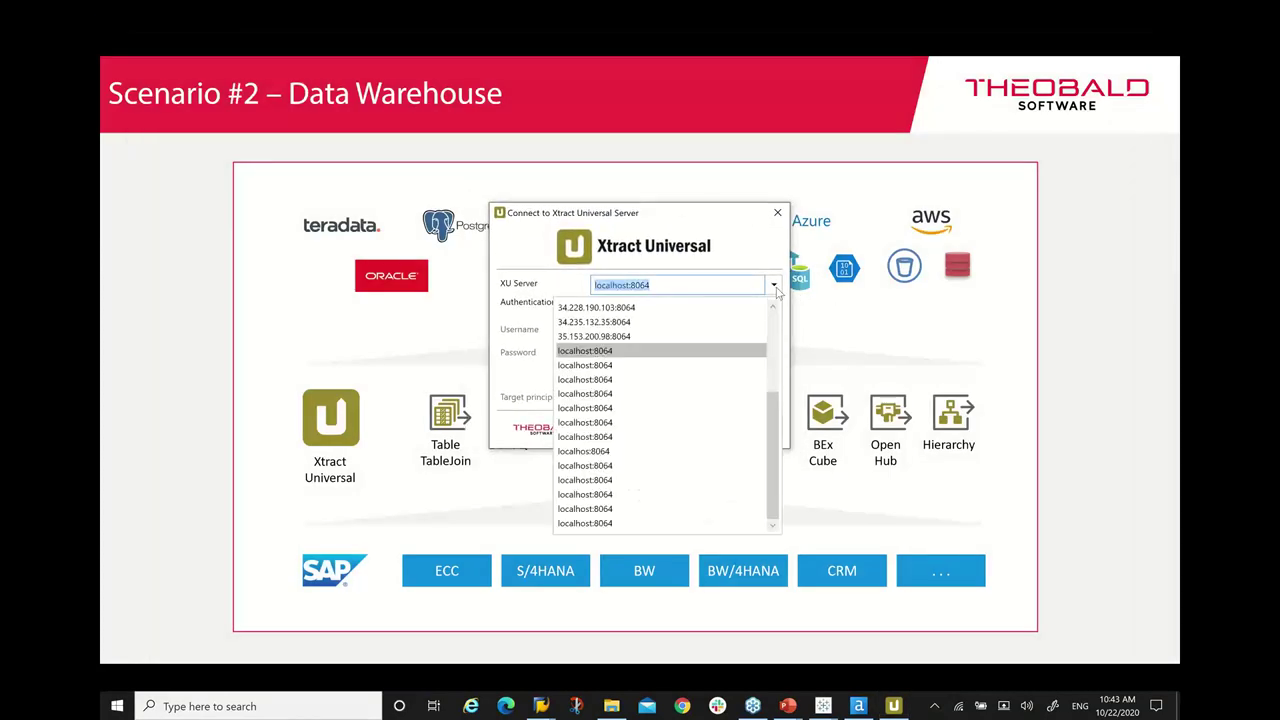
click(662, 288)
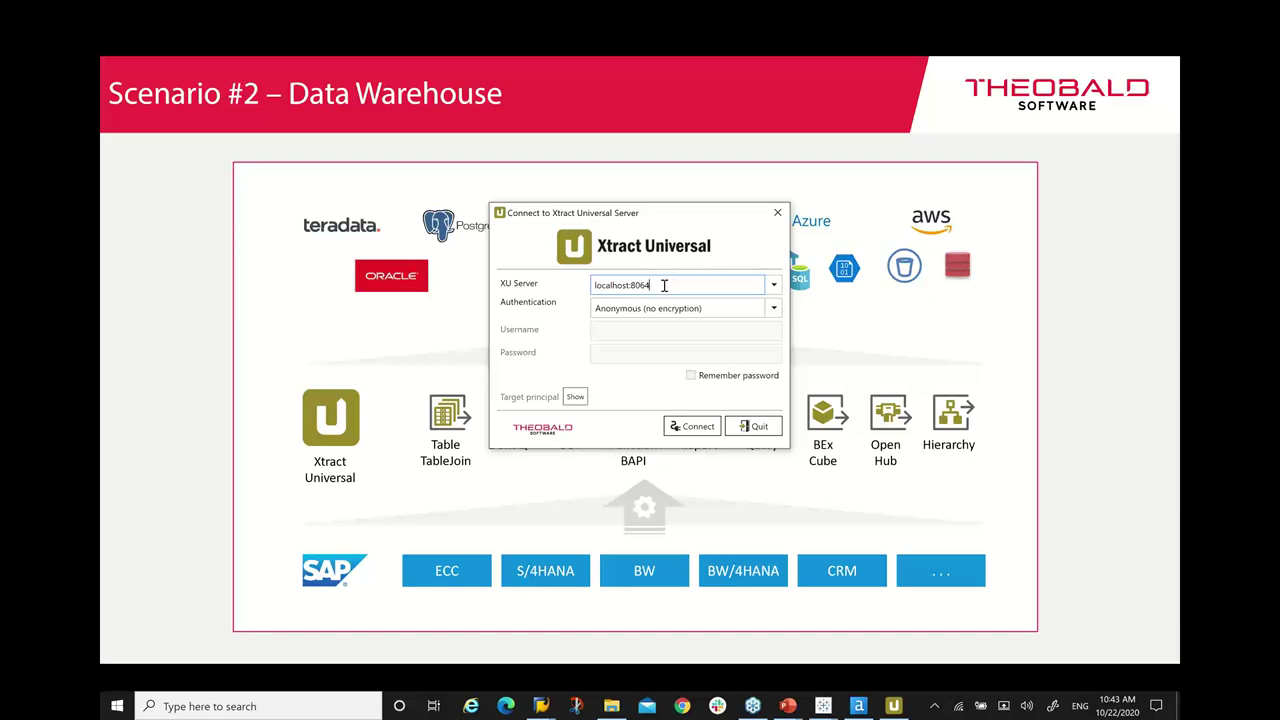
click(692, 426)
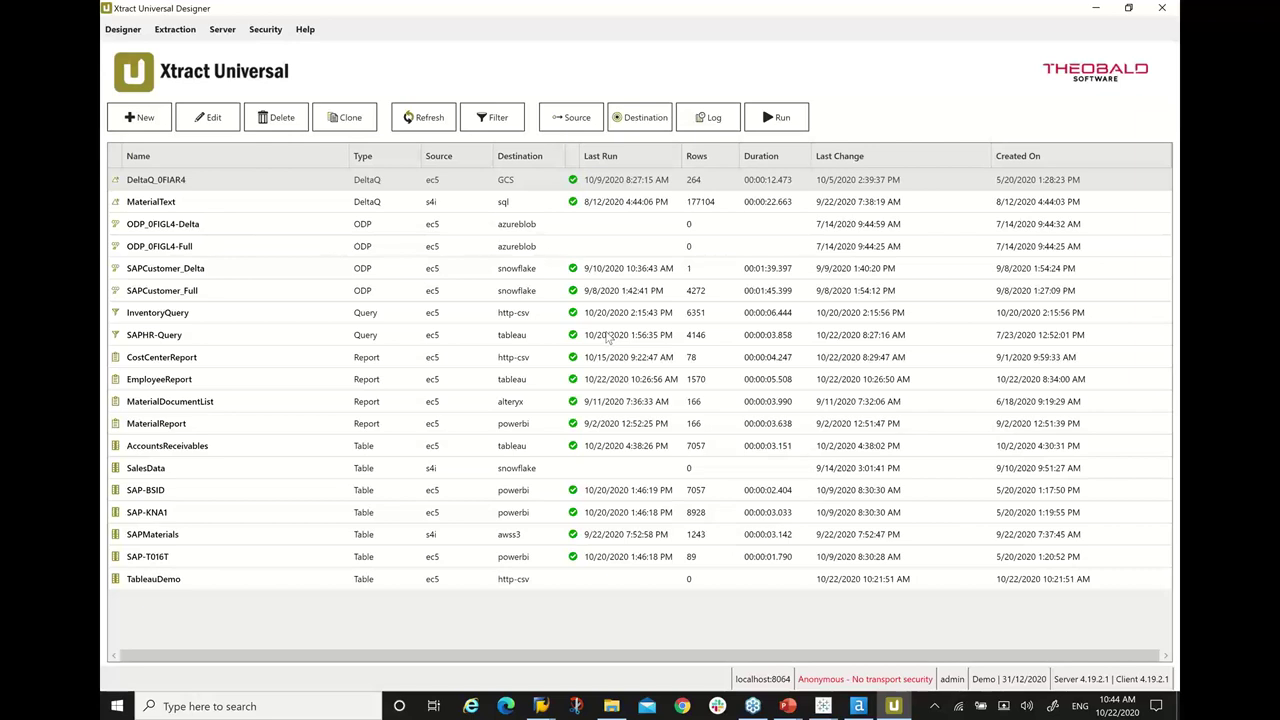
Step: Try awss3 as the destination for the DeltaQ_0FIAR4 extraction and open that destination's S3 connection details
click(640, 117)
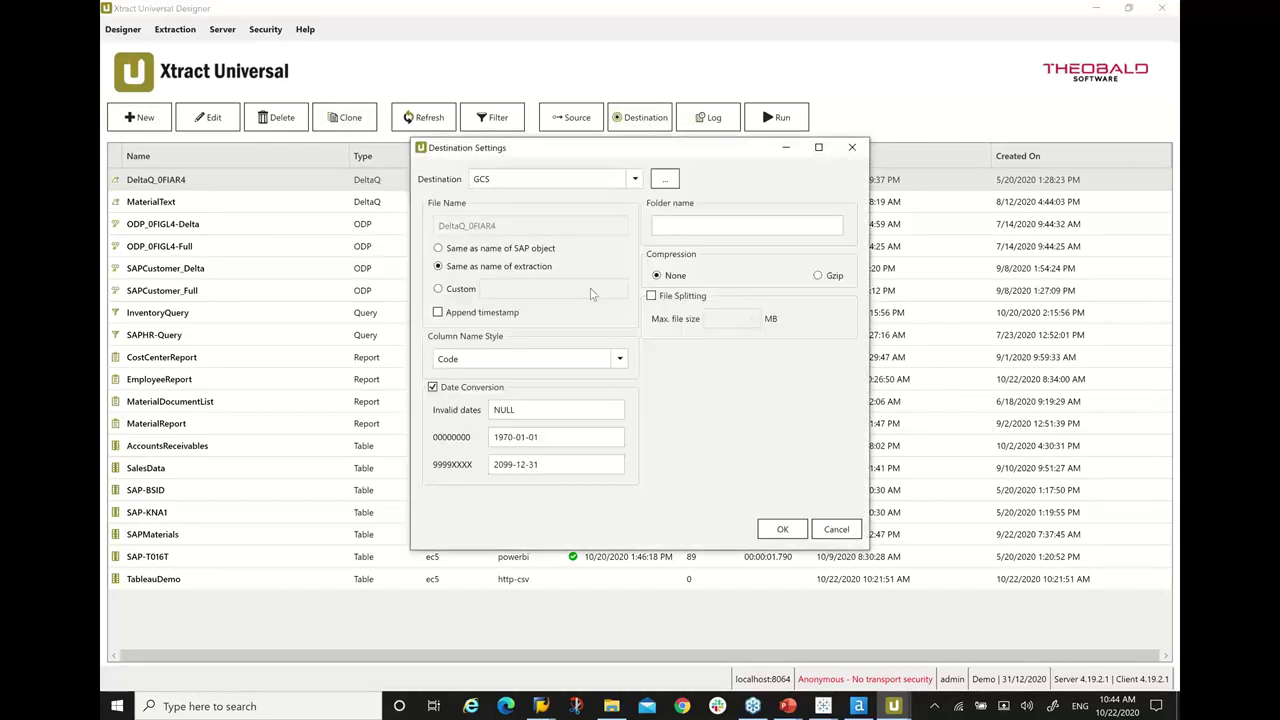
click(635, 179)
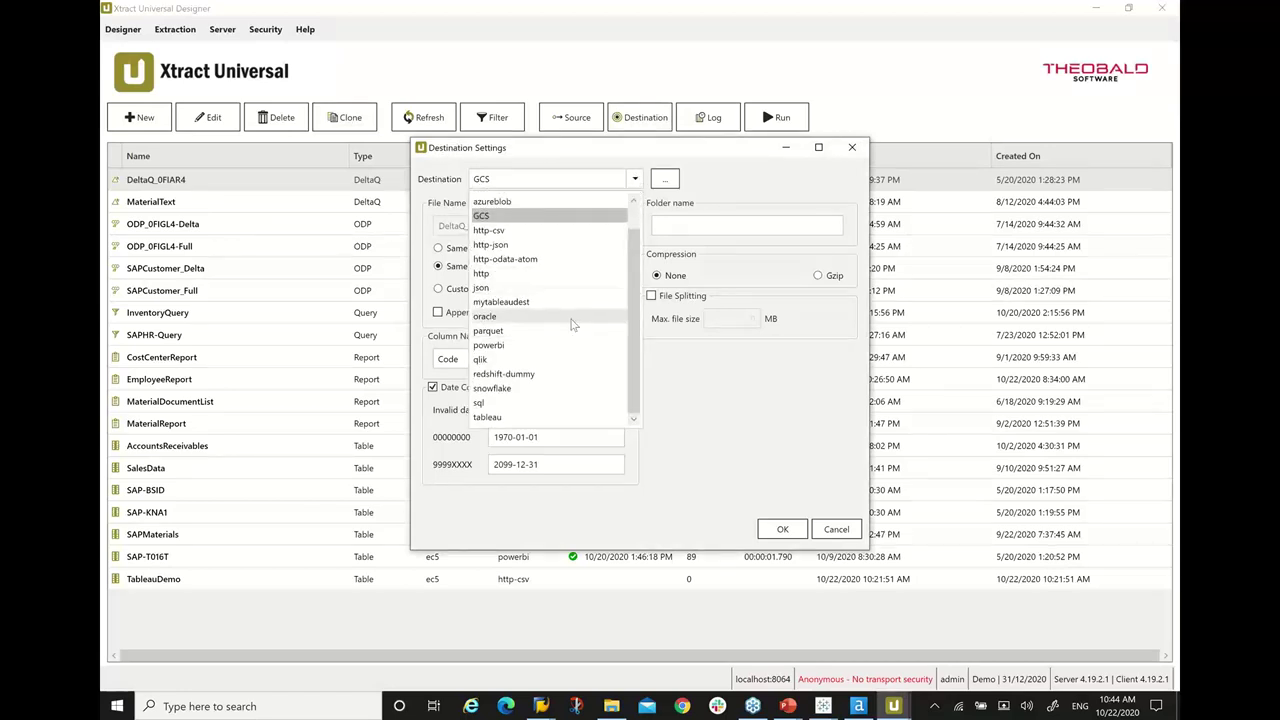
scroll(572, 325, up, 1)
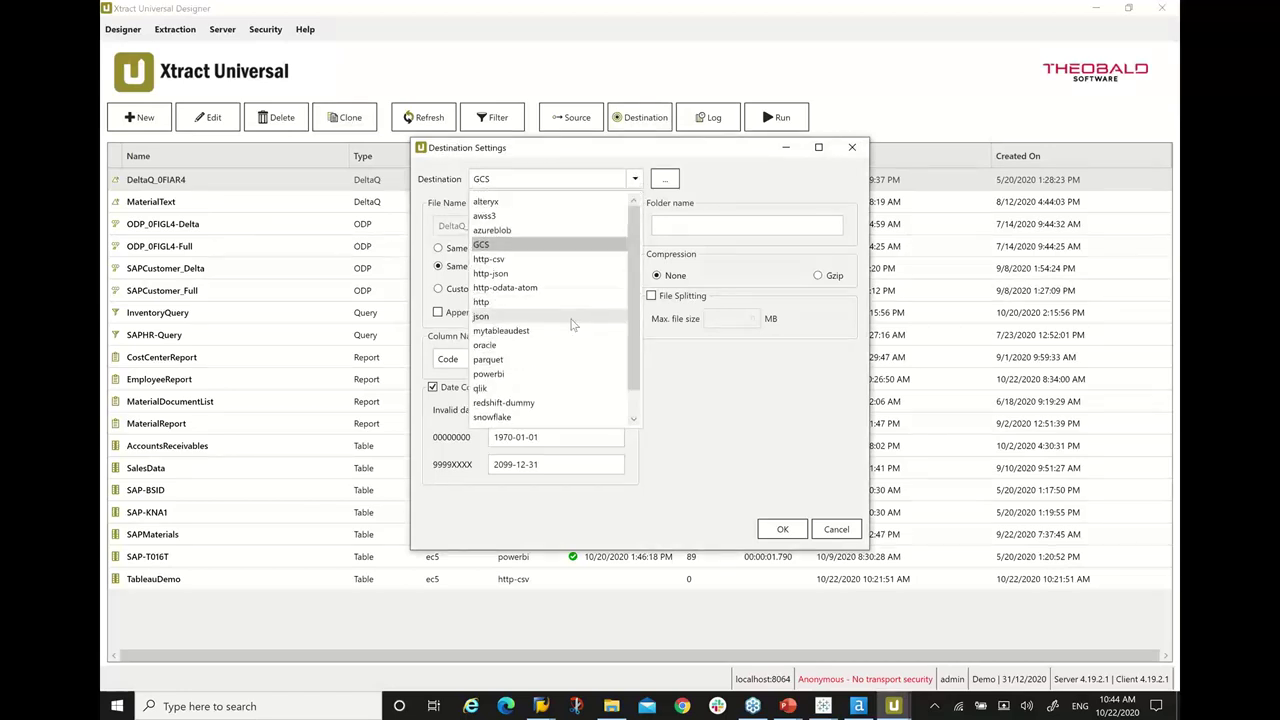
click(543, 216)
click(665, 179)
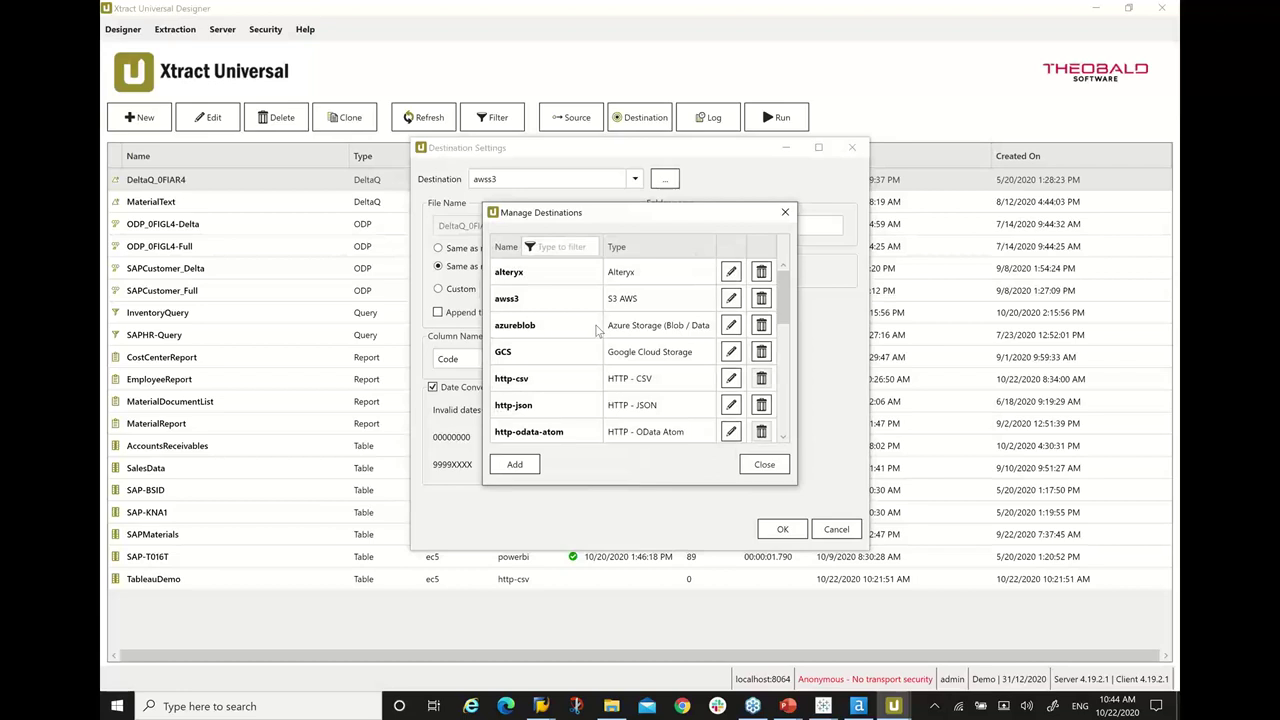
click(724, 298)
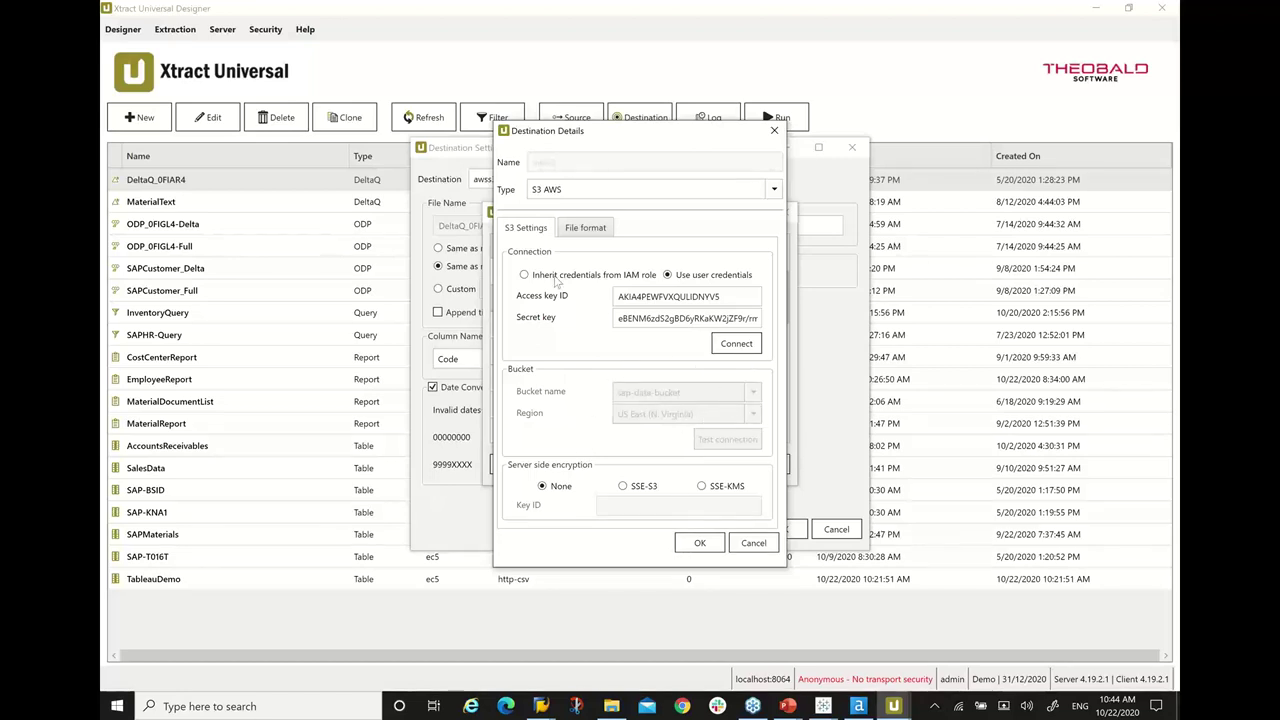
Step: Examine the S3 destination's file format settings and available file types, then close all destination dialogs without saving
click(581, 233)
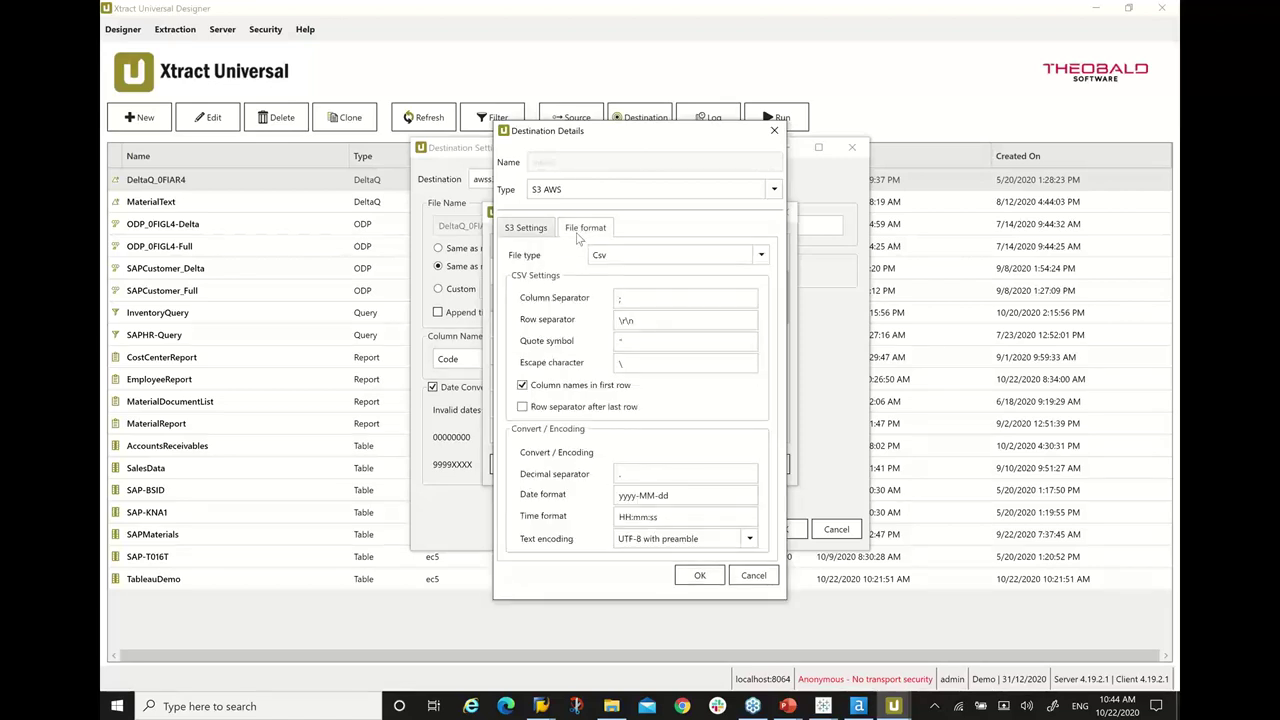
click(642, 262)
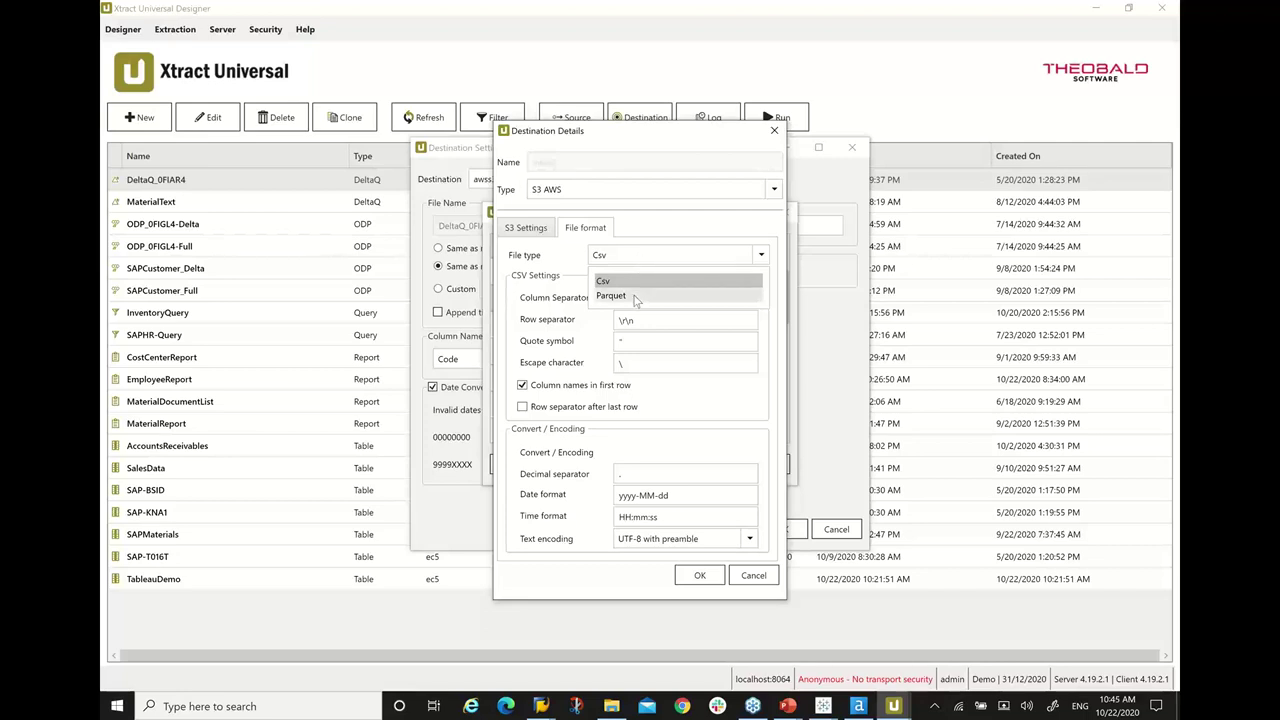
click(622, 259)
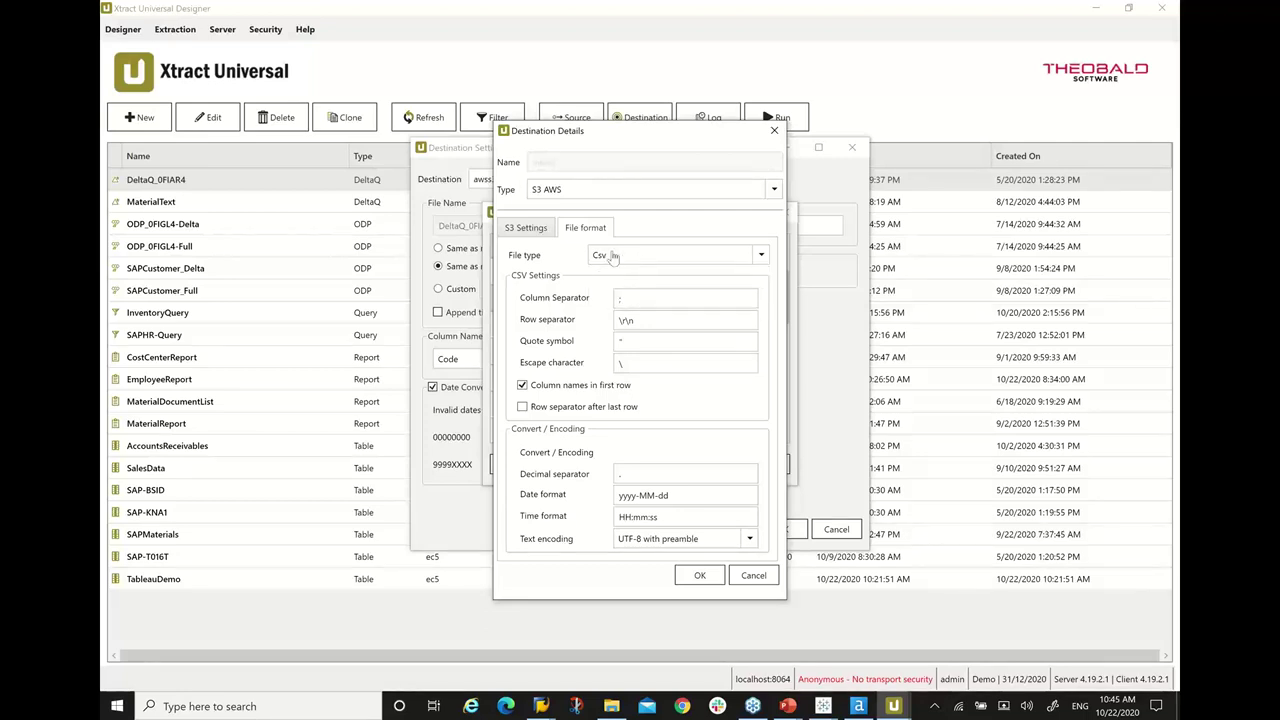
click(753, 575)
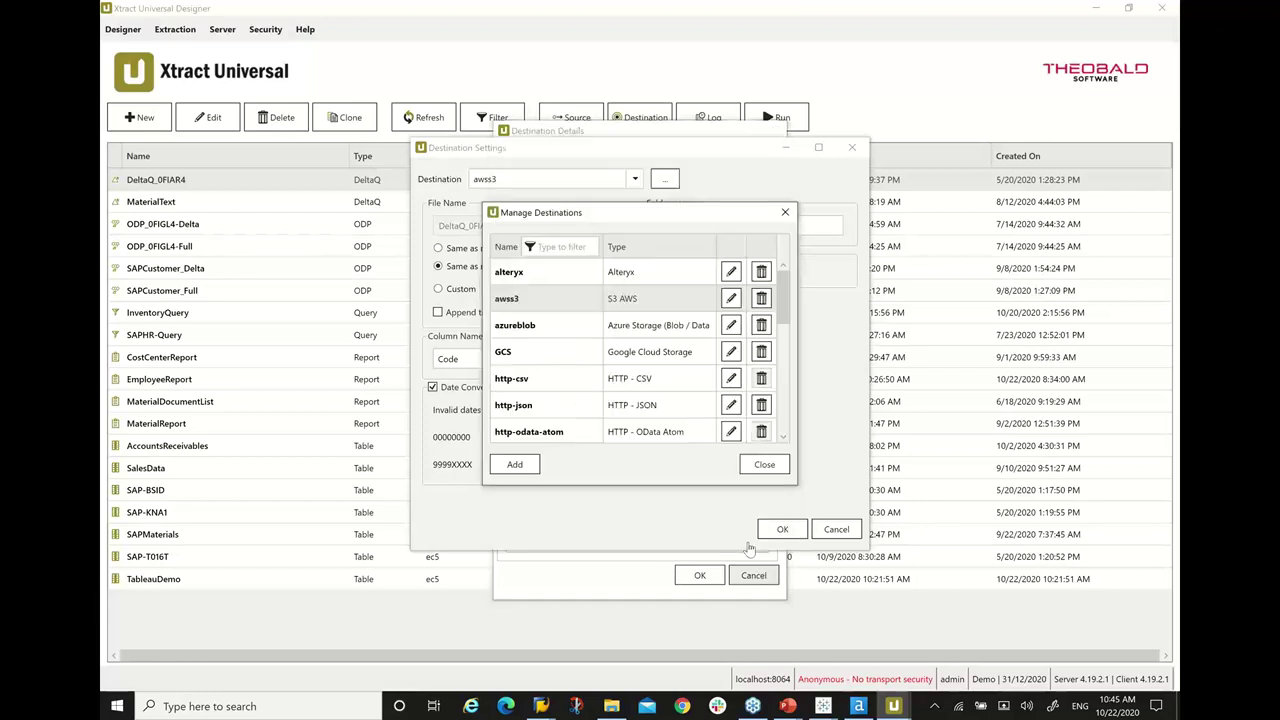
click(764, 465)
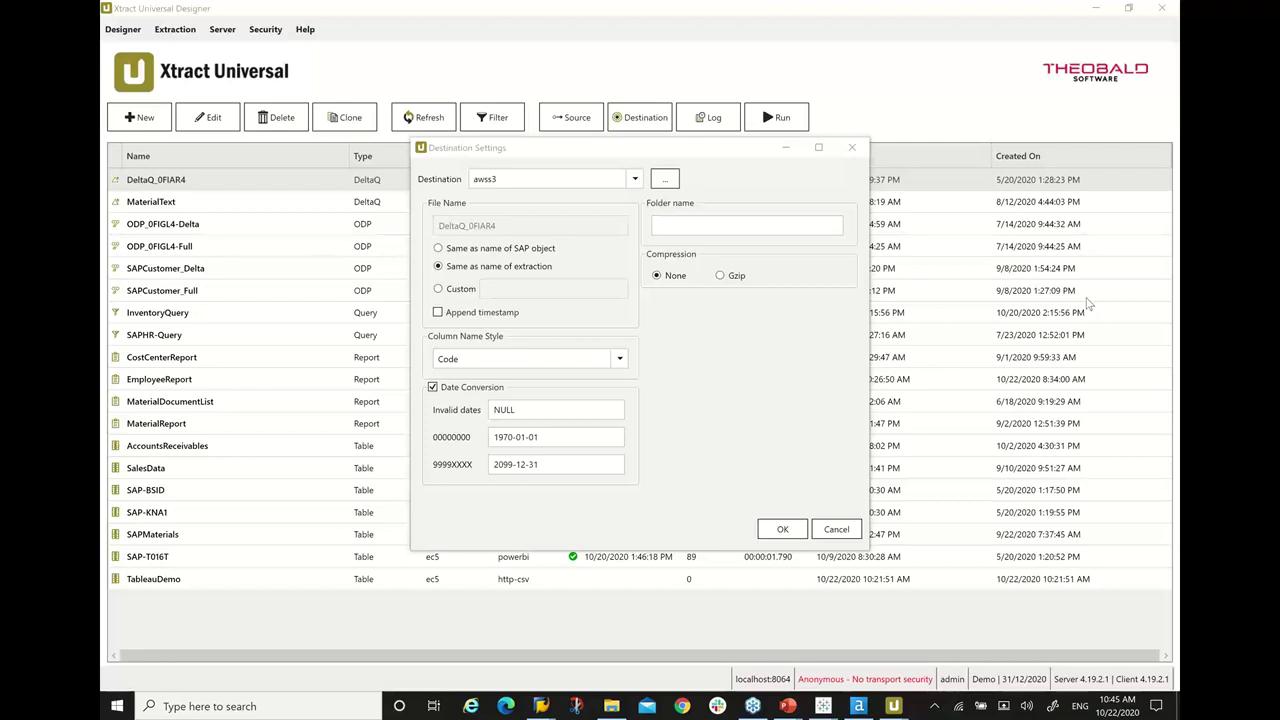
click(834, 529)
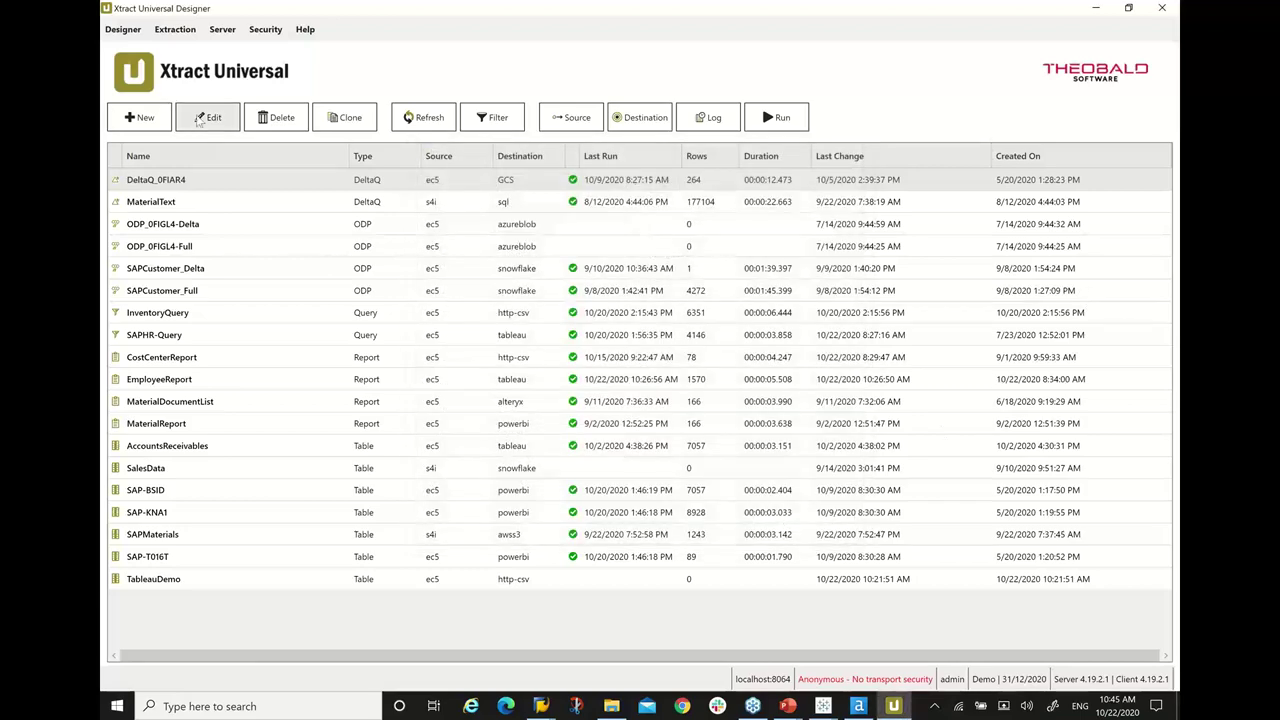
Step: Review the SAP extraction types available for a new extraction and cancel its creation
click(145, 120)
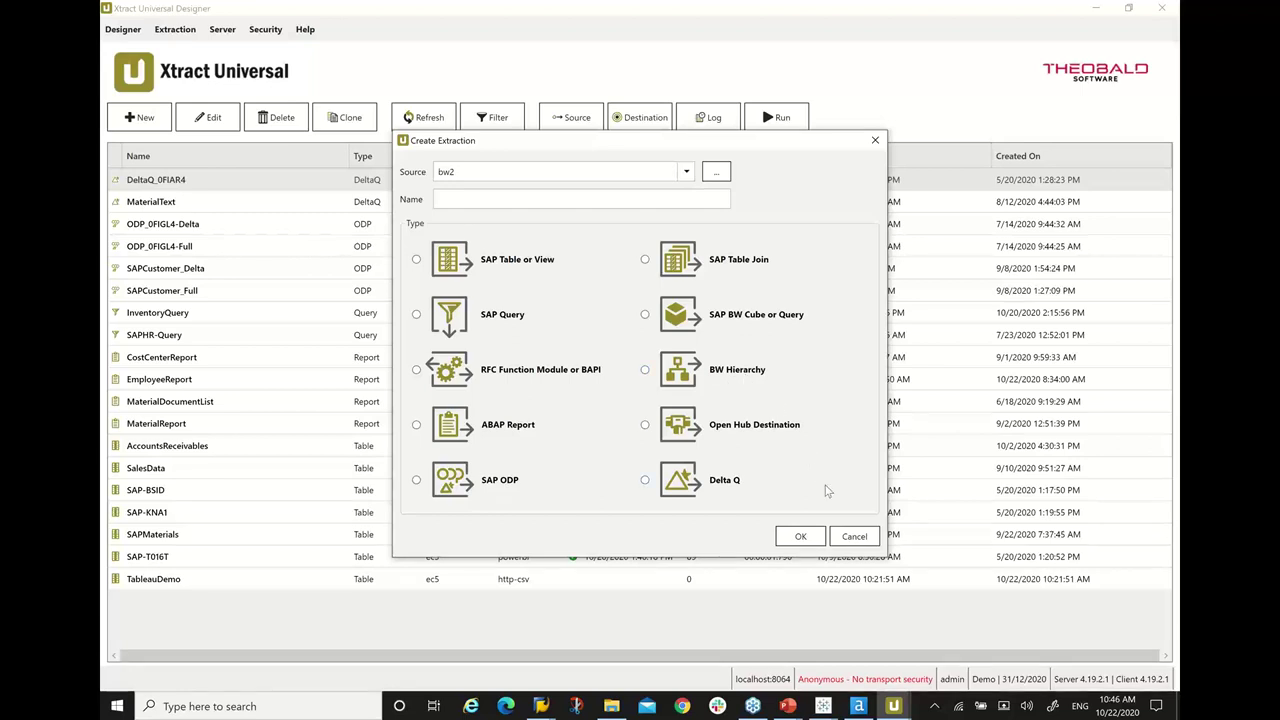
click(855, 537)
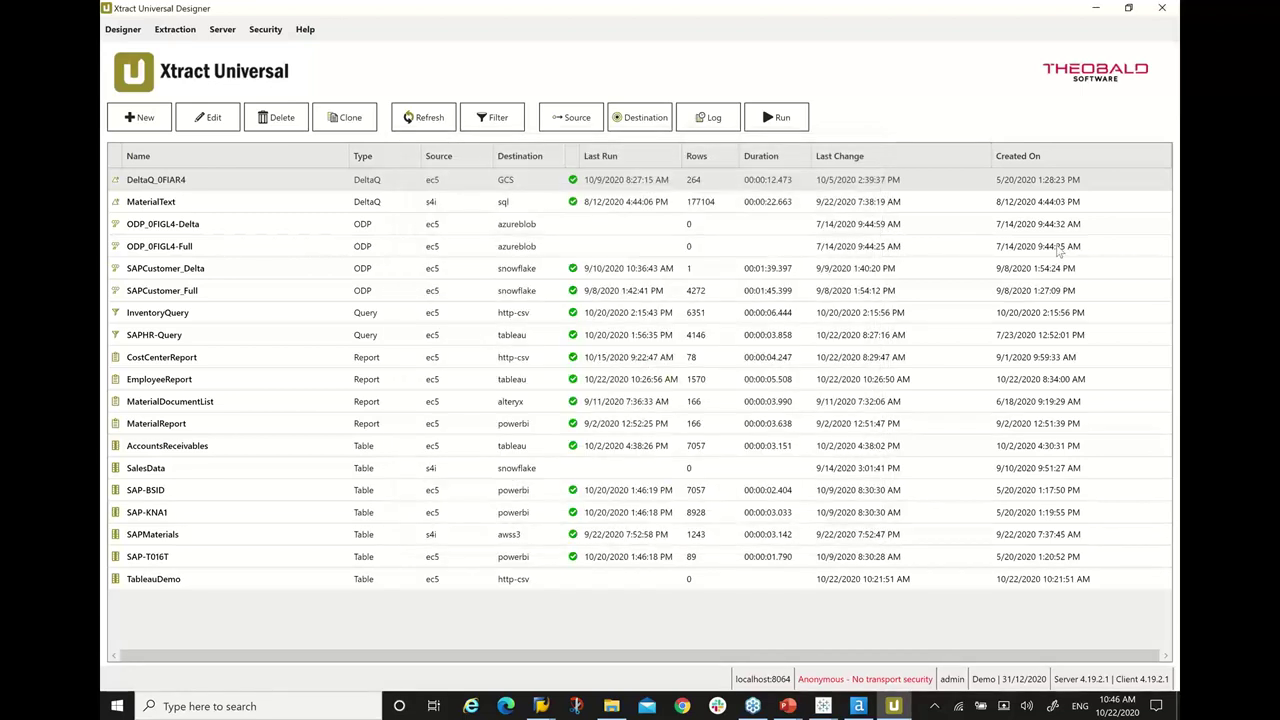